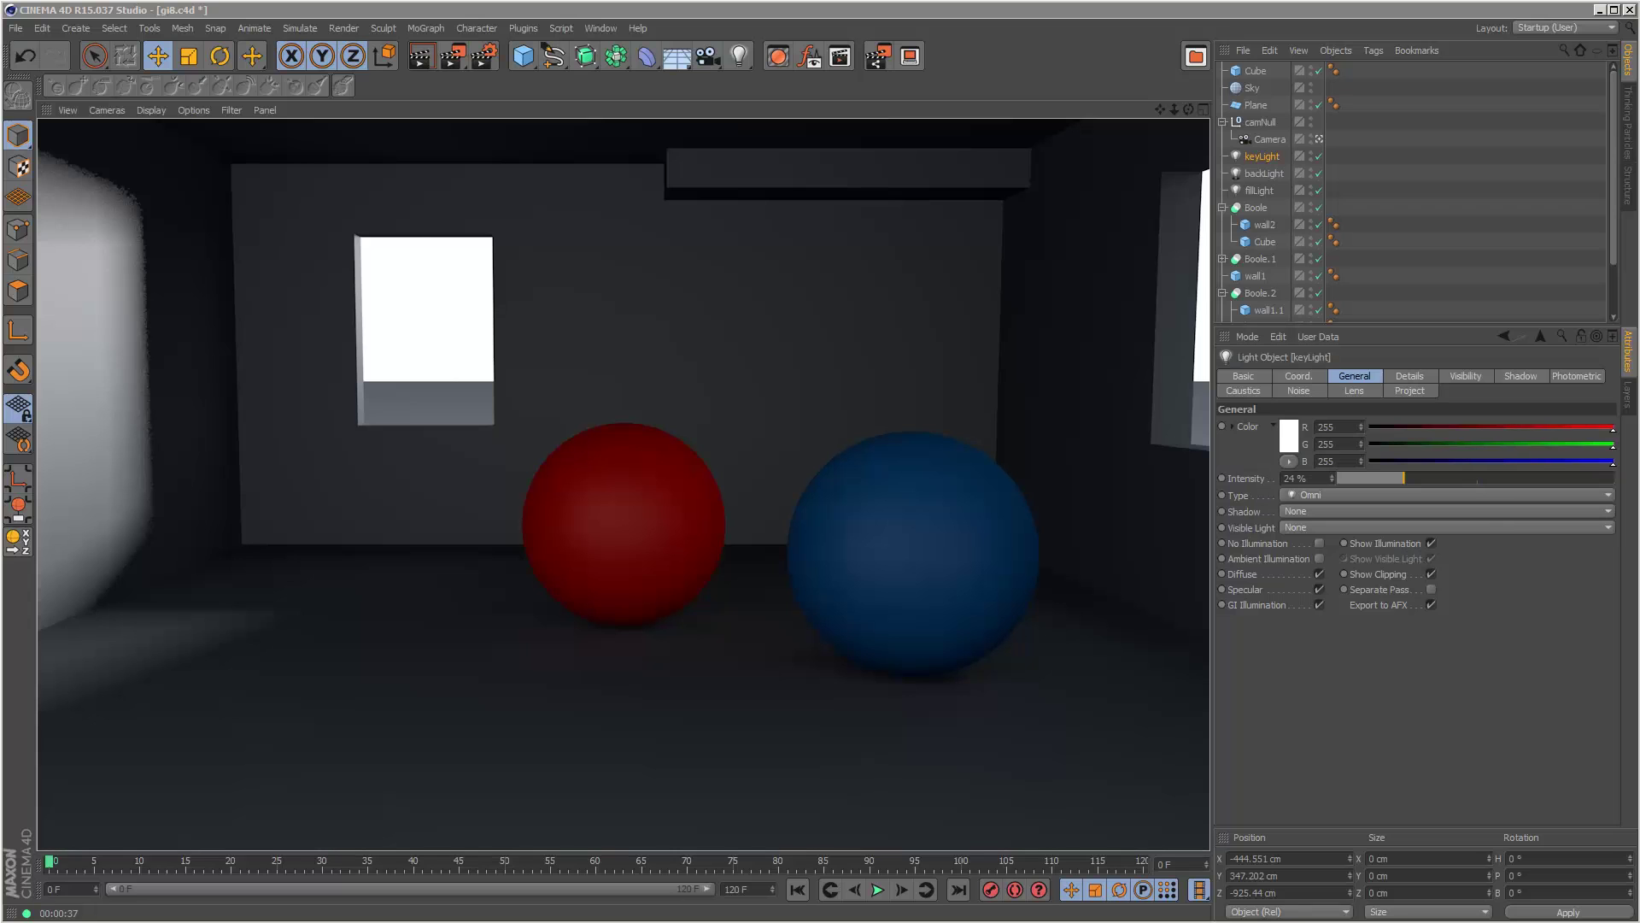
- Review the backLight, keyLight and fillLight settings in four-view layout, then return to perspective
click(1203, 110)
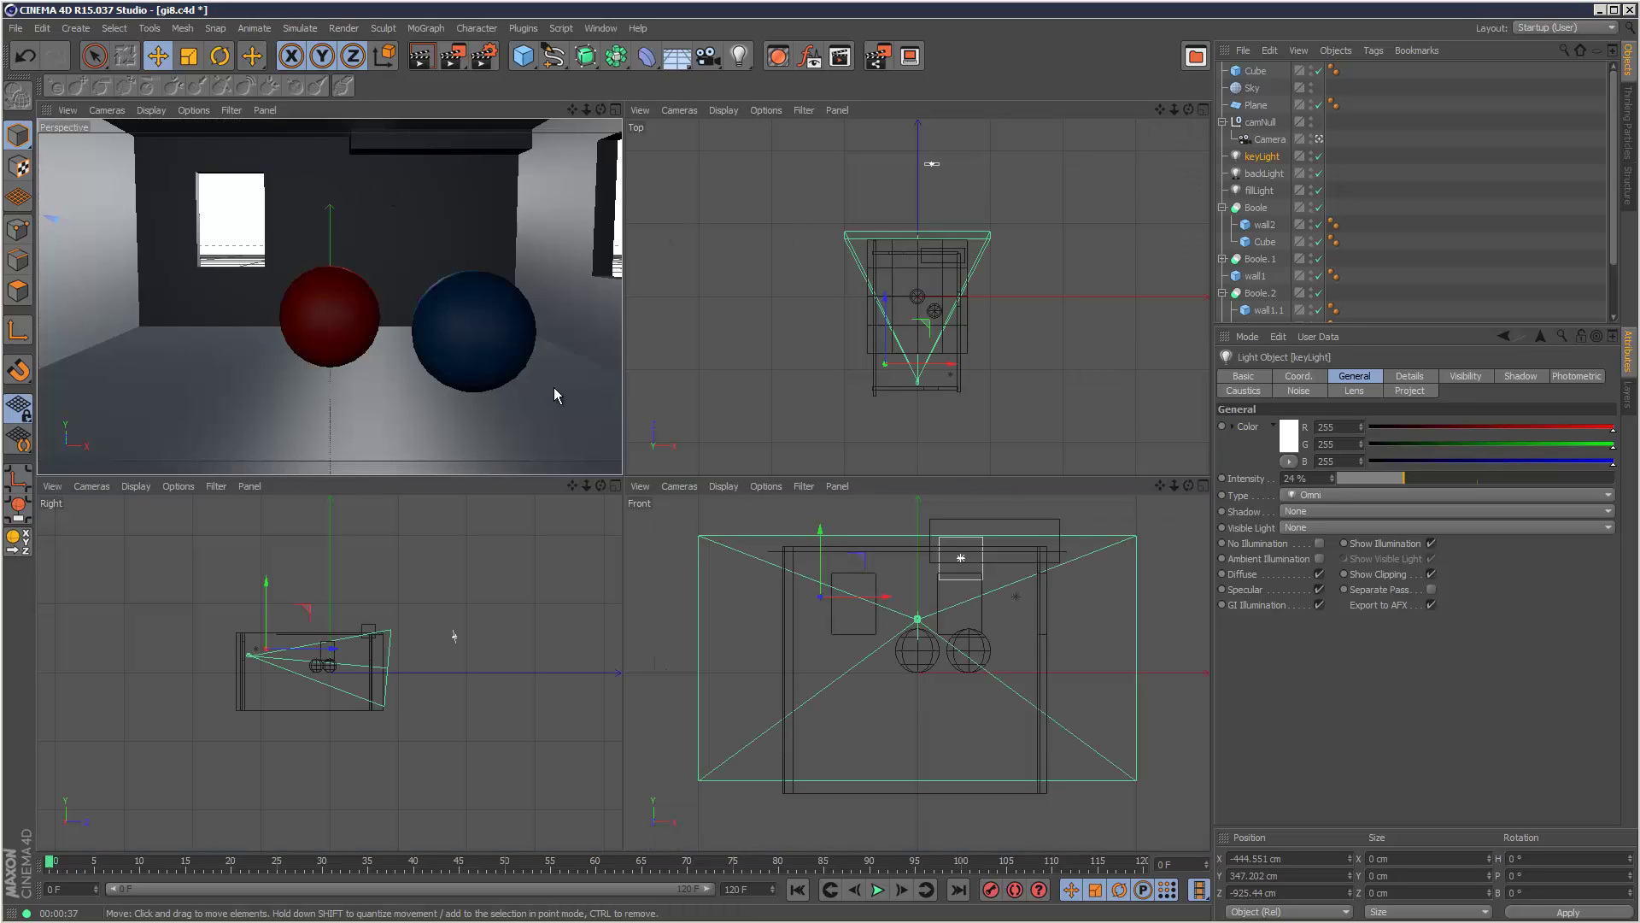
click(1263, 174)
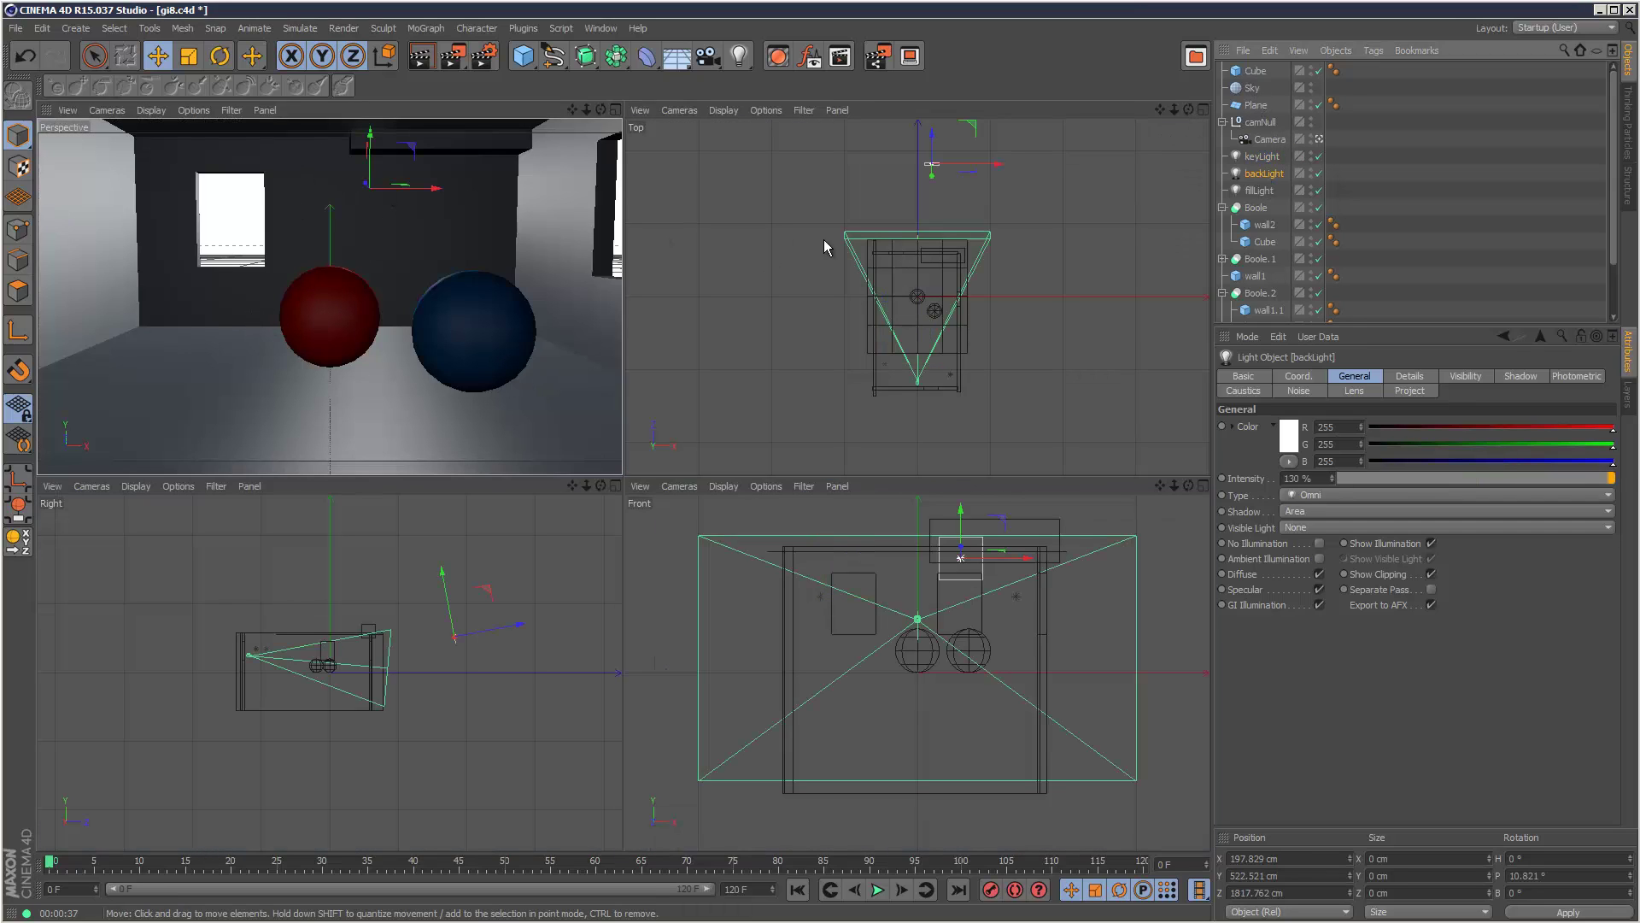
click(1262, 156)
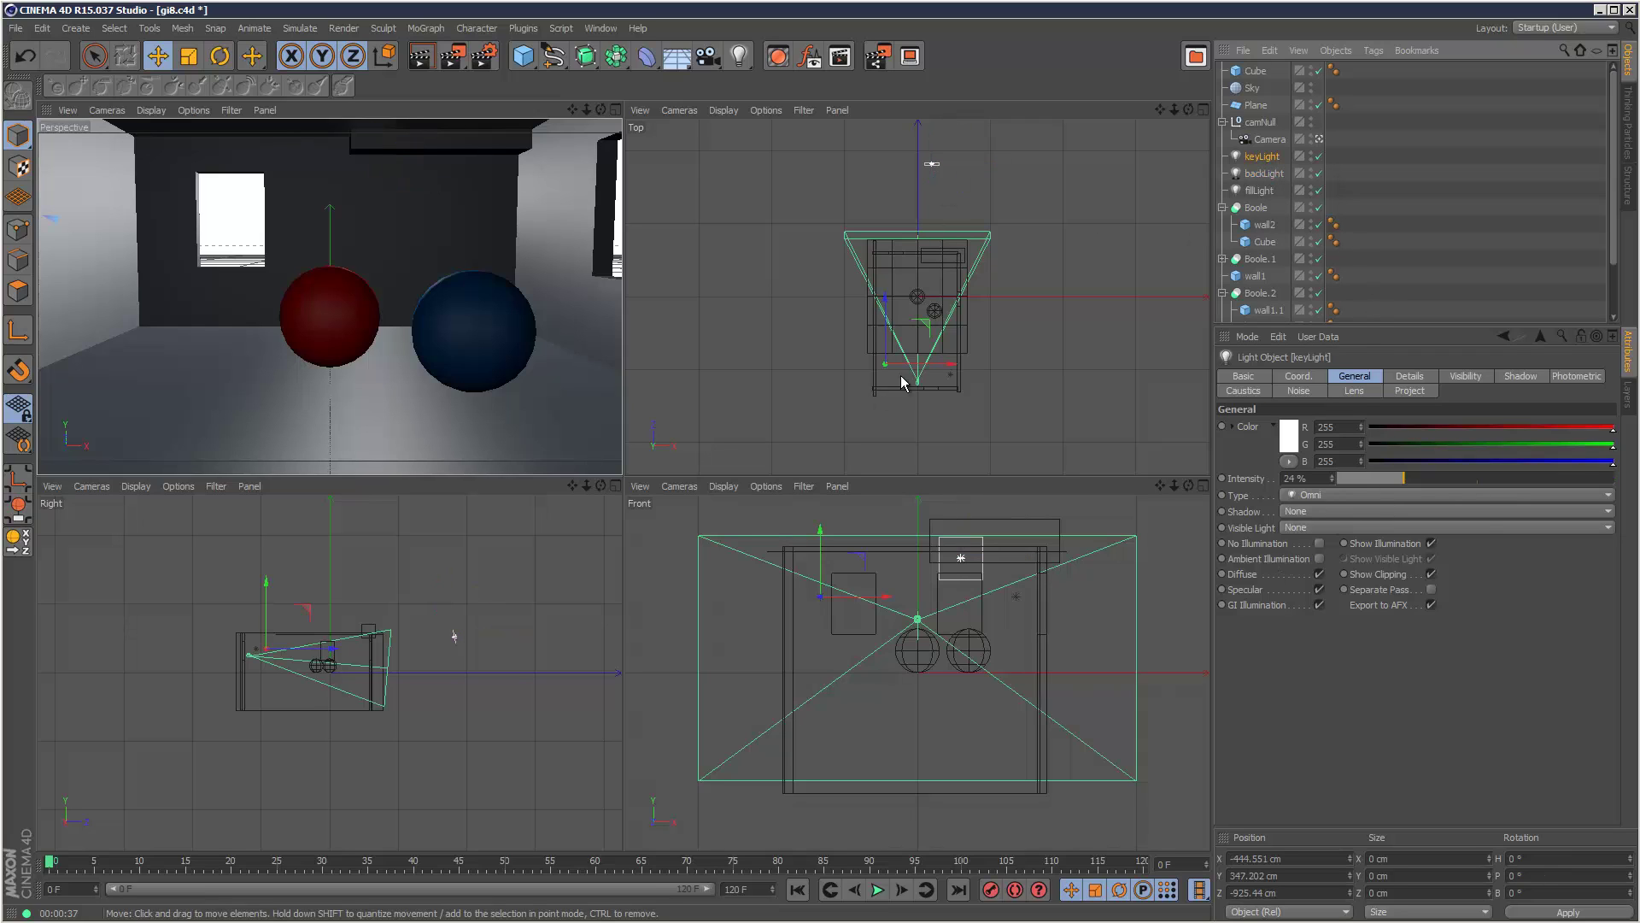
click(1259, 190)
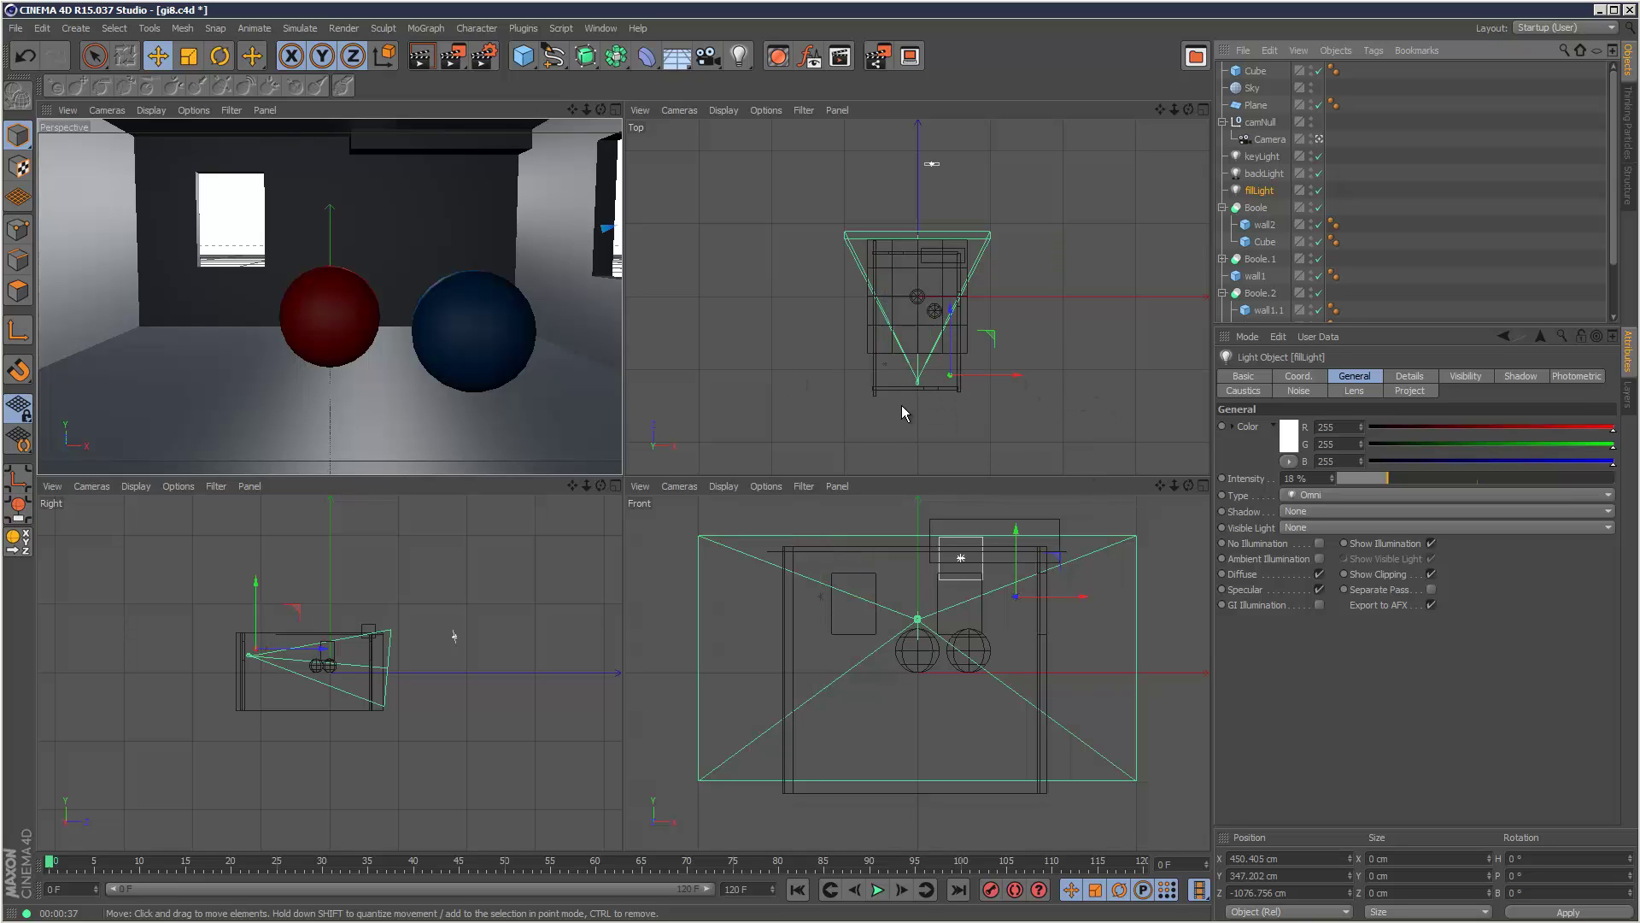
key(F1)
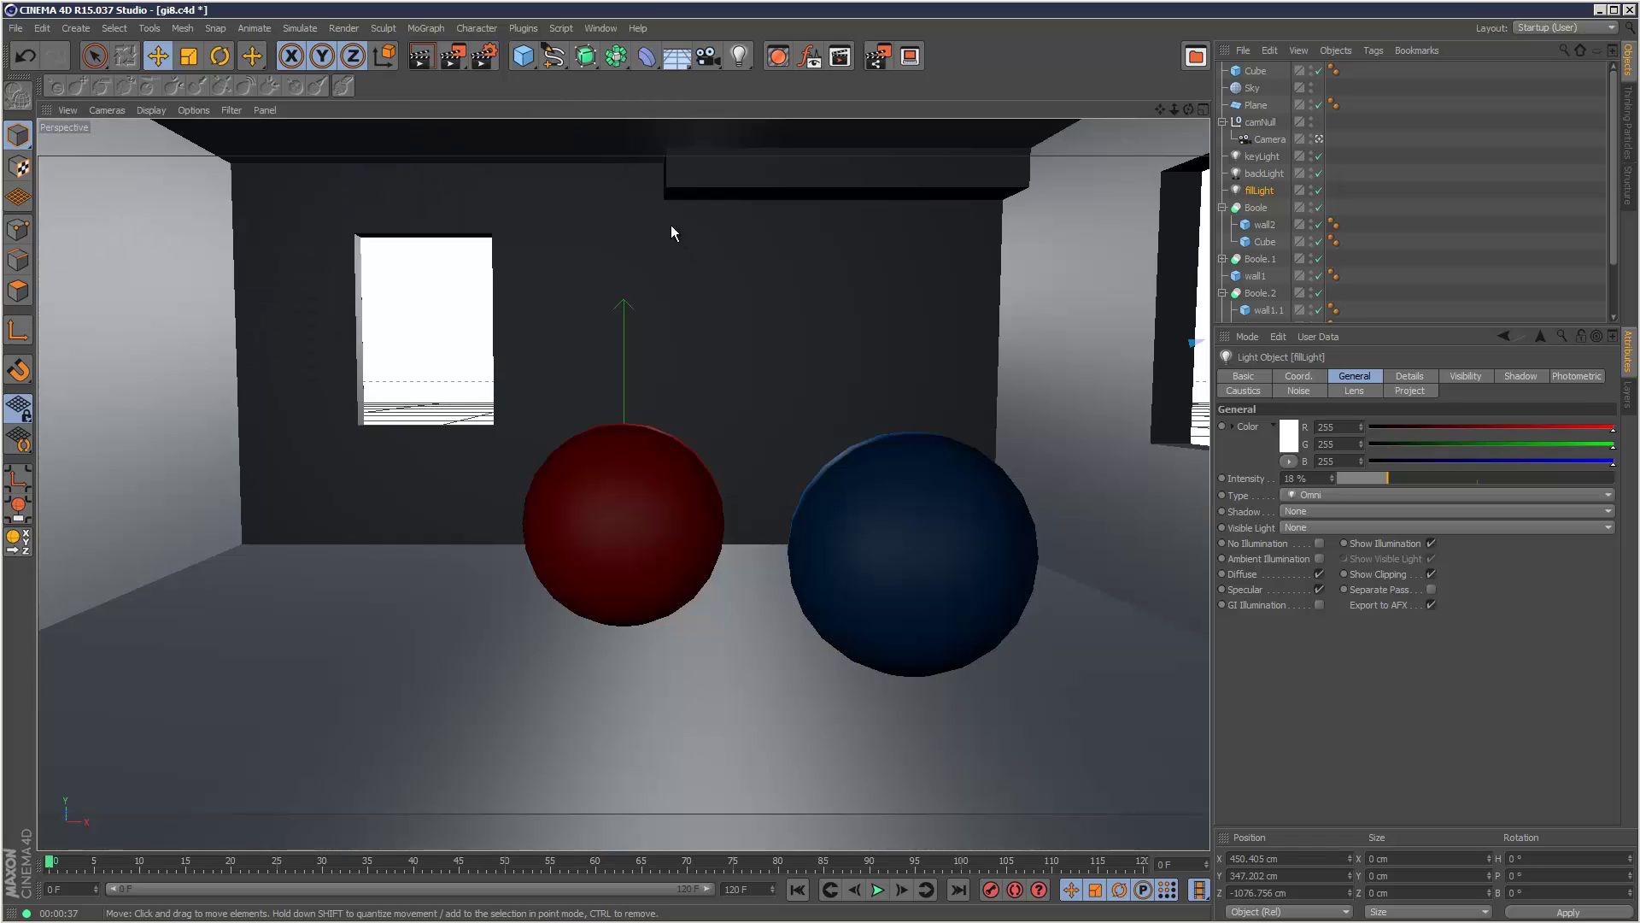
- Disable Global Illumination and set Physical Sampling Quality to Medium, with Save checked
click(484, 55)
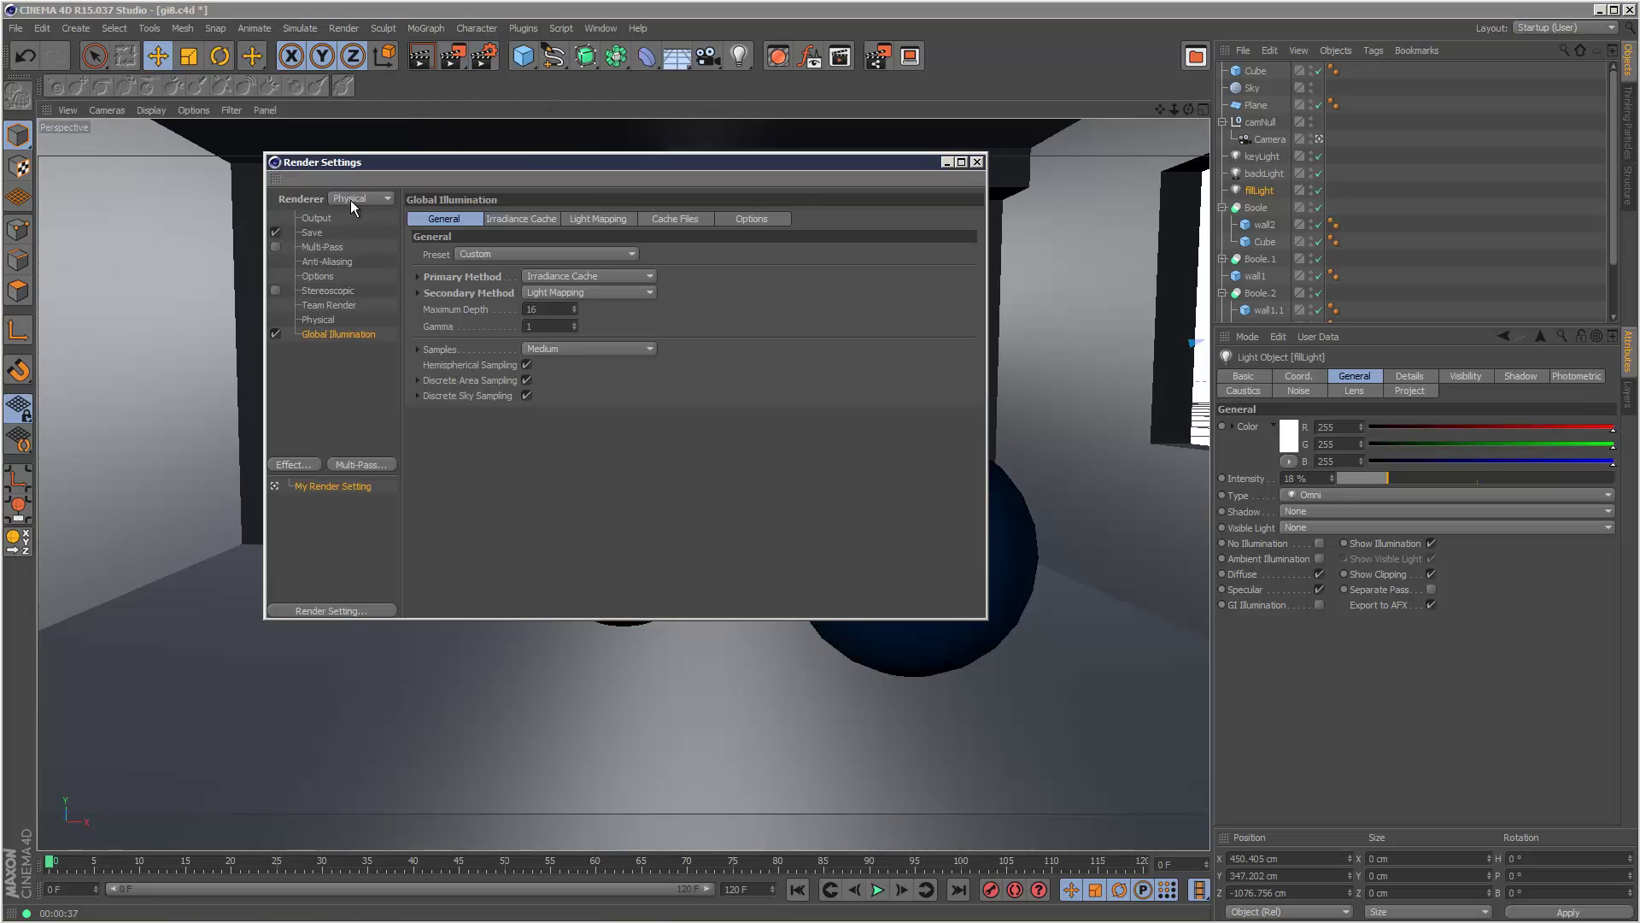
click(275, 333)
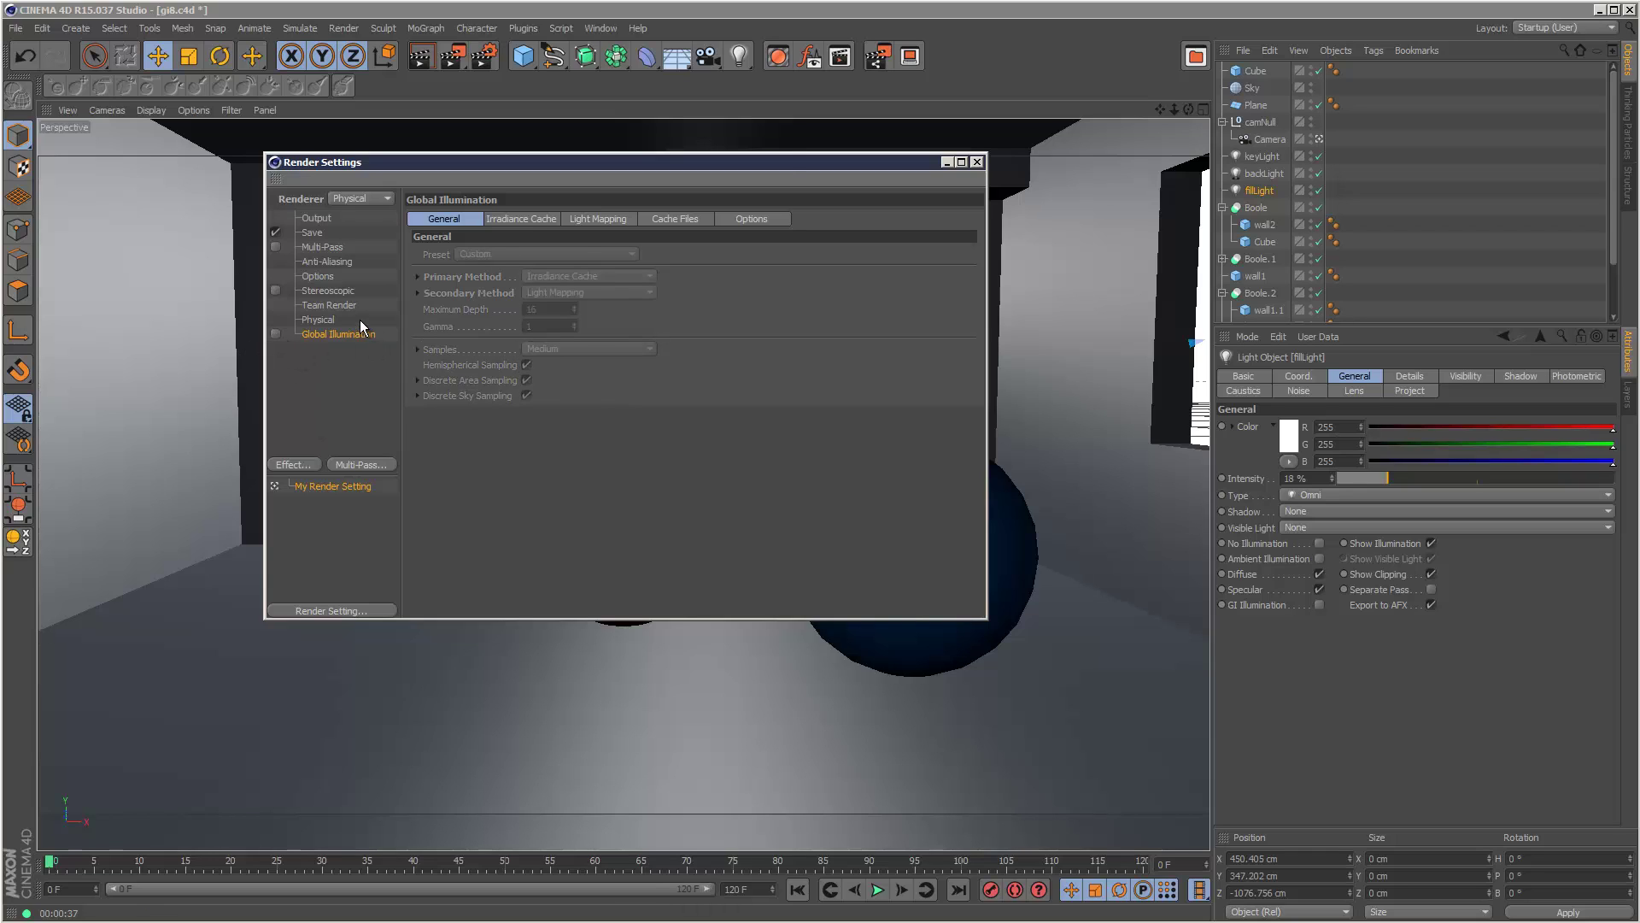
click(337, 321)
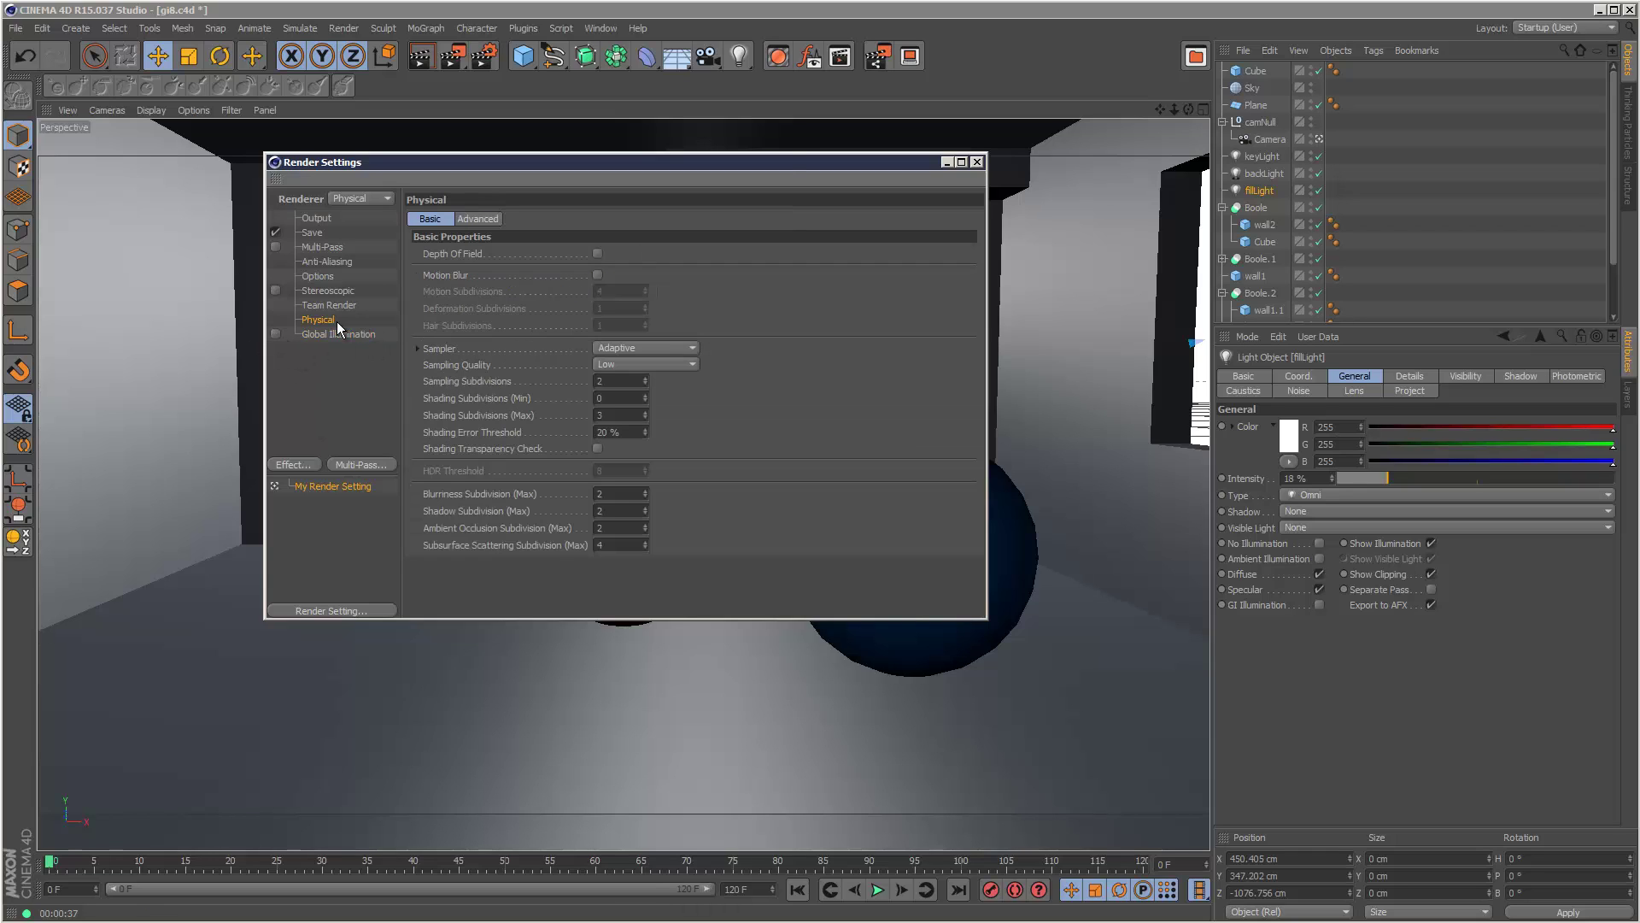
click(633, 362)
click(639, 391)
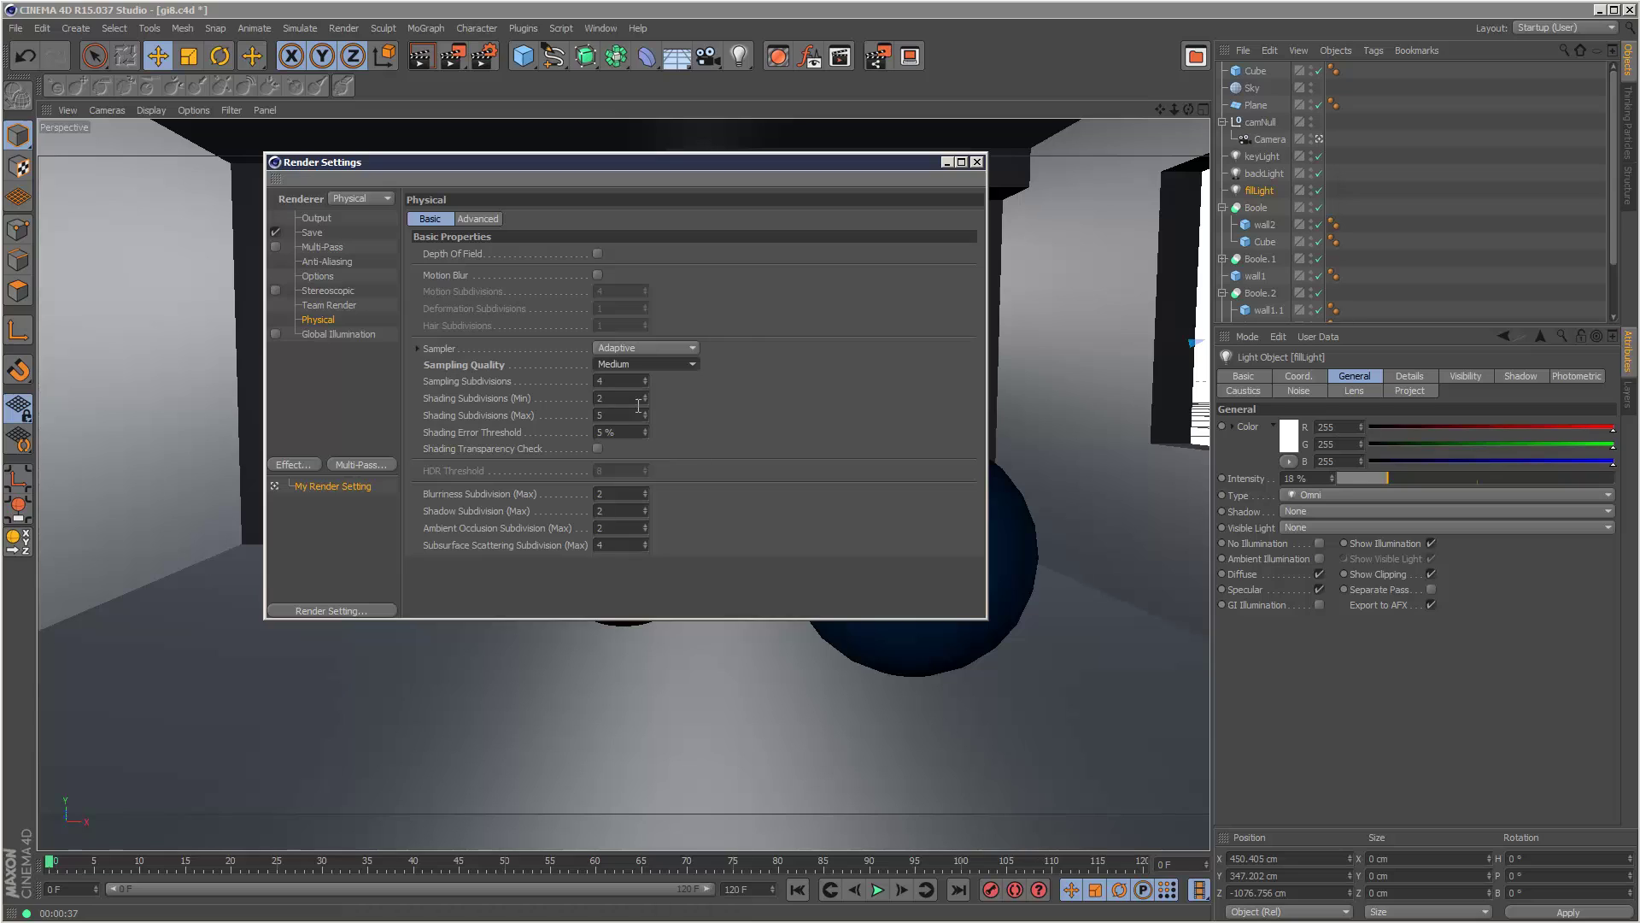
click(323, 231)
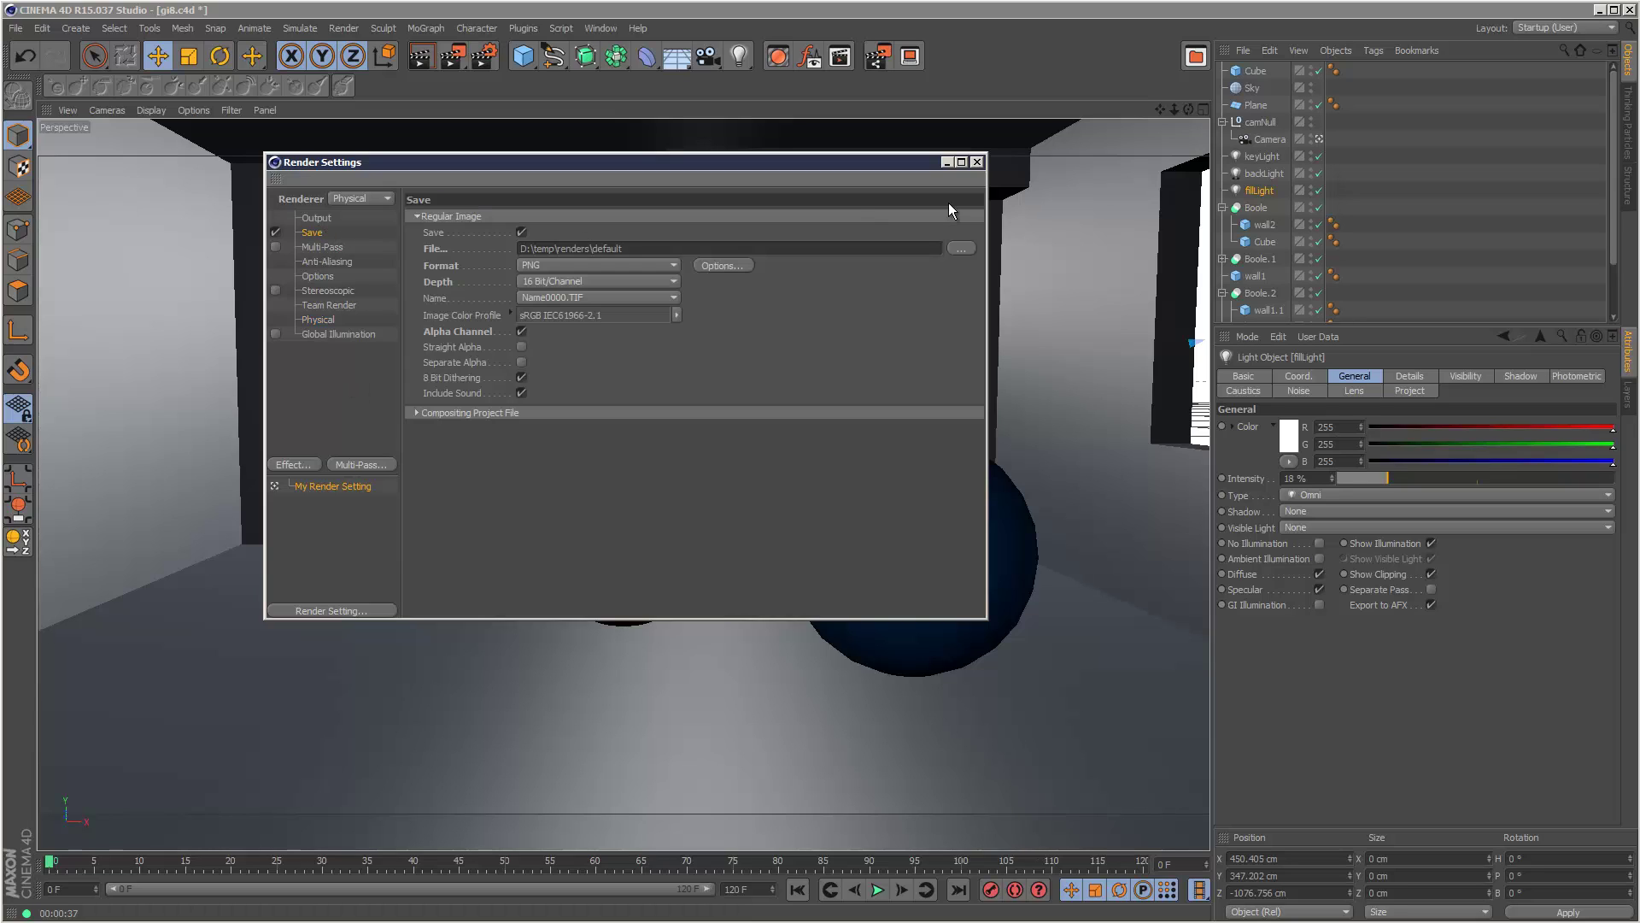
click(977, 162)
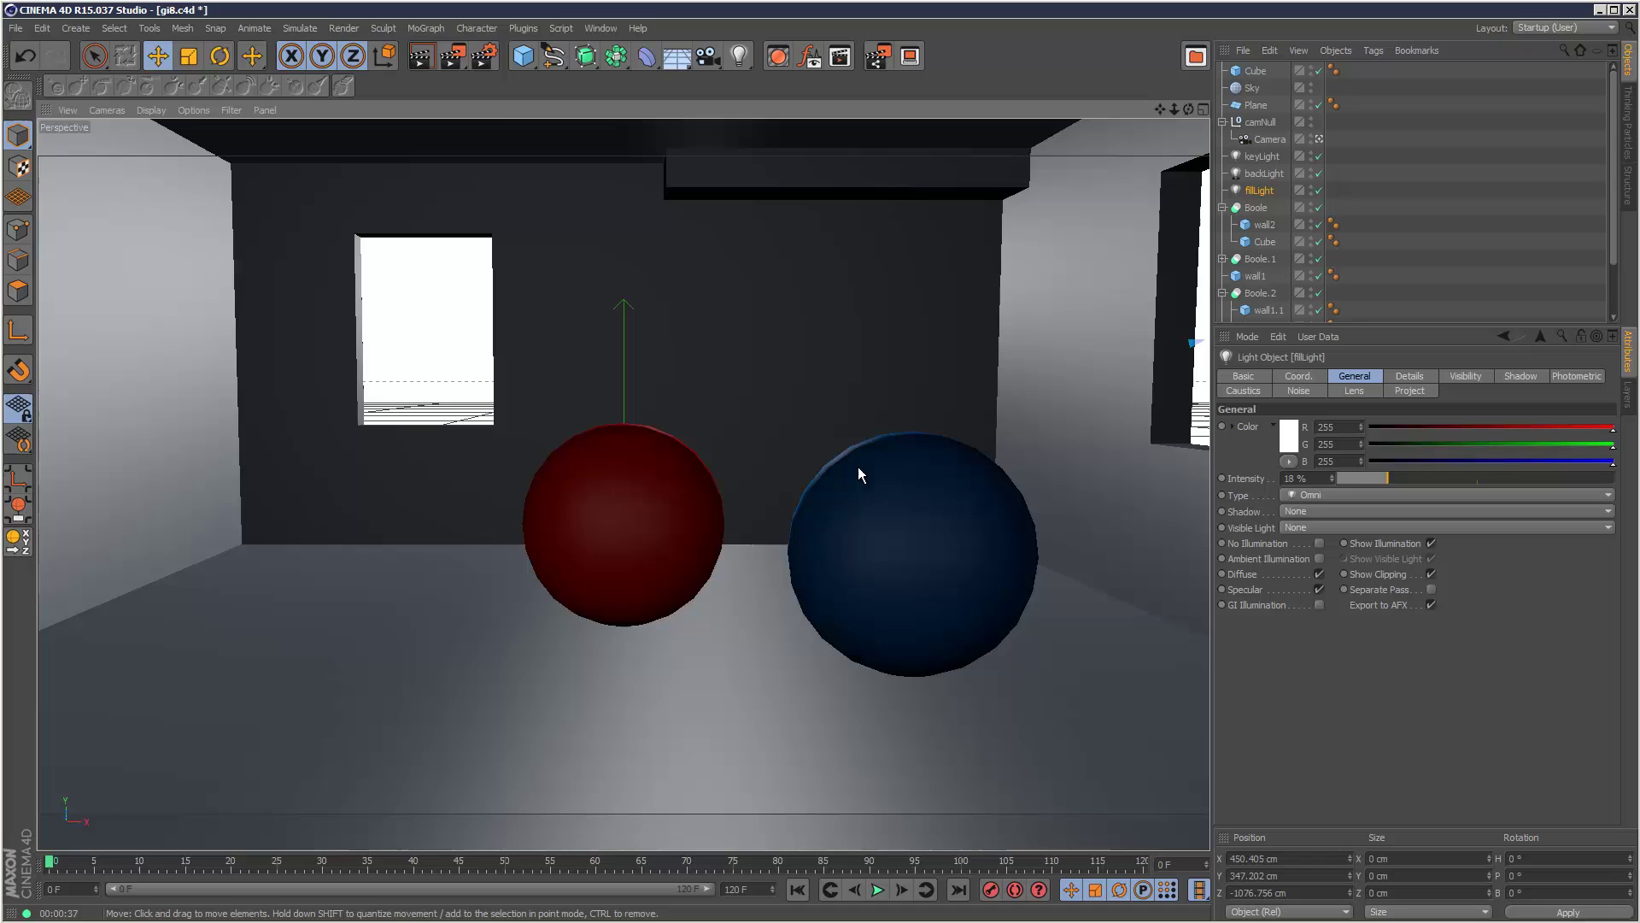
- Render the no-GI room to the Picture Viewer, overwriting default.png
click(452, 55)
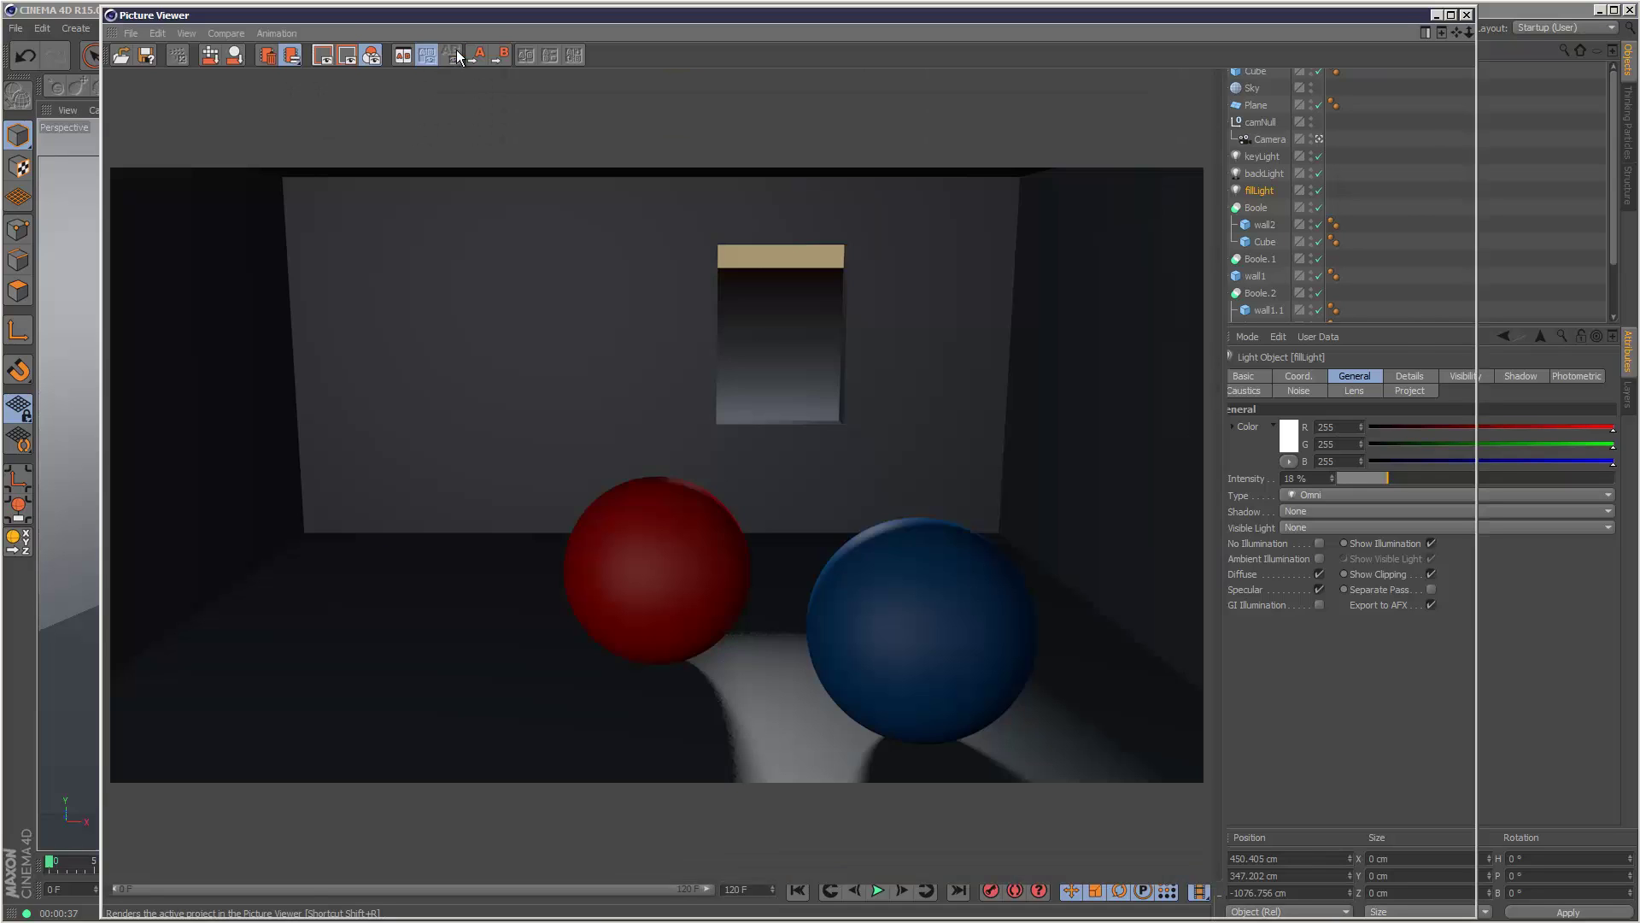
click(755, 539)
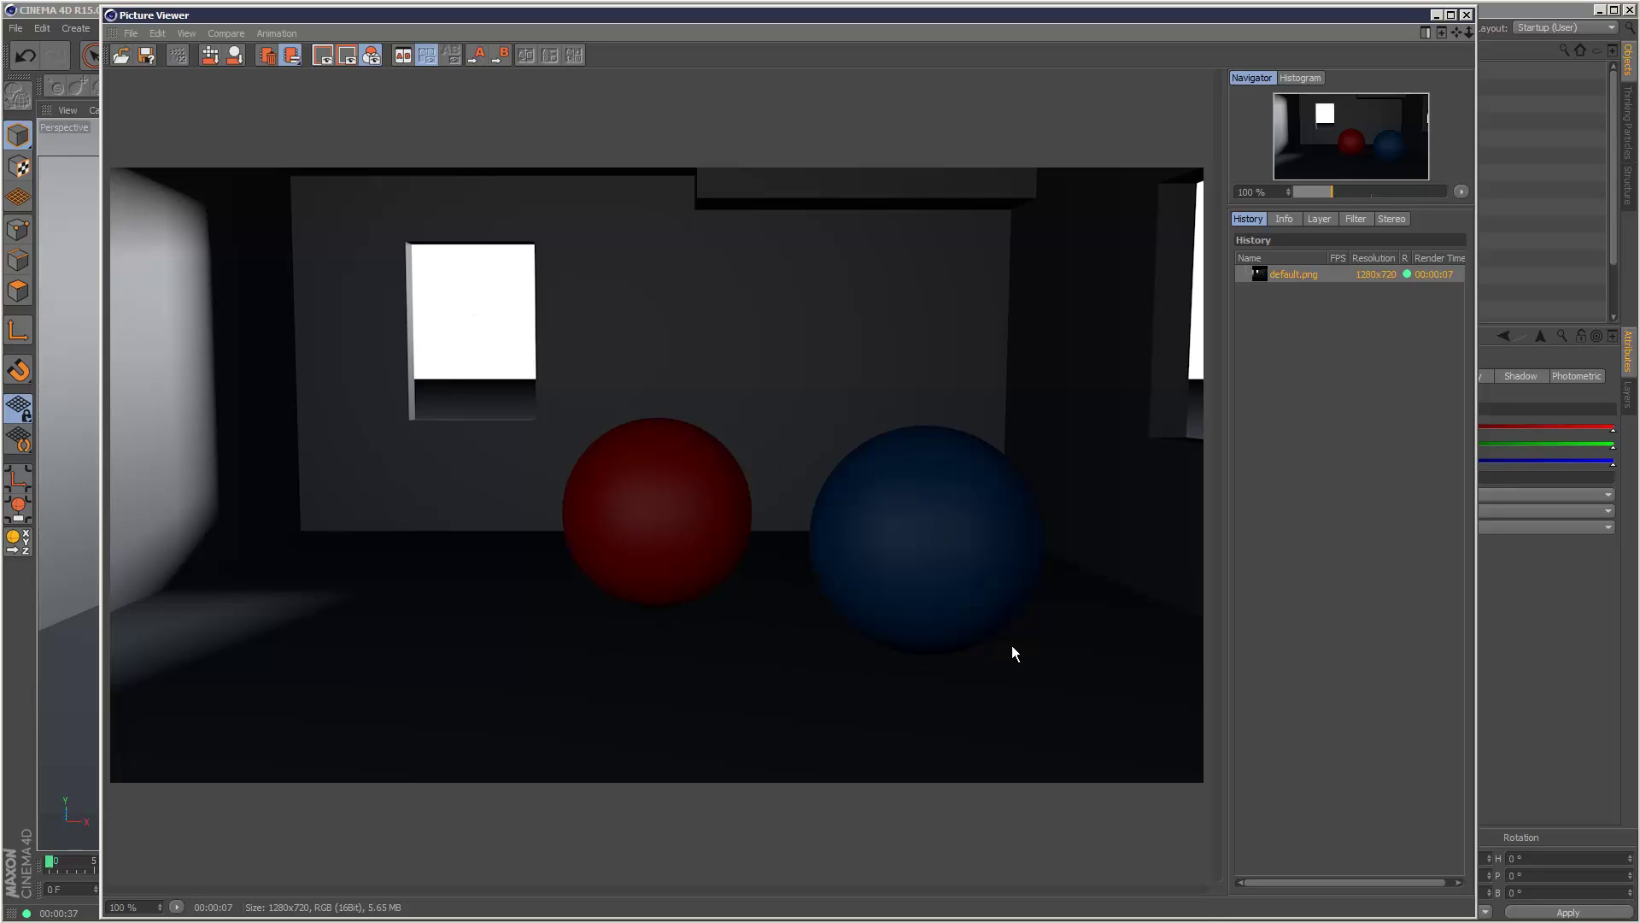
- Turn Global Illumination on with Secondary Method None and Primary Method Irradiance Cache (Legacy)
click(1468, 15)
click(484, 57)
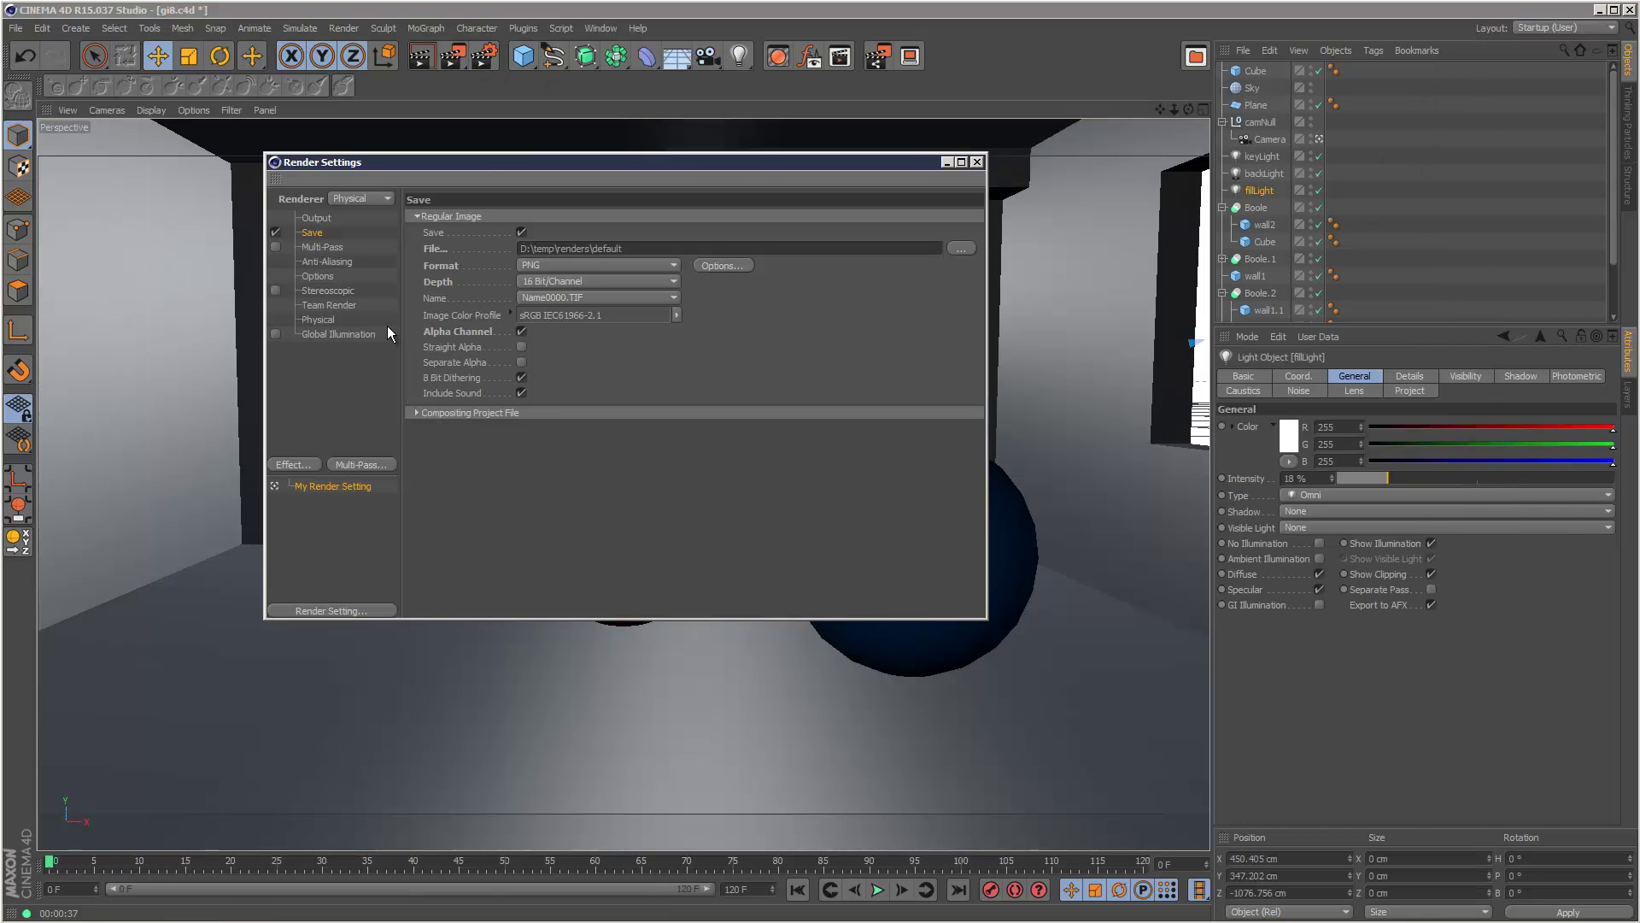
click(274, 334)
click(336, 335)
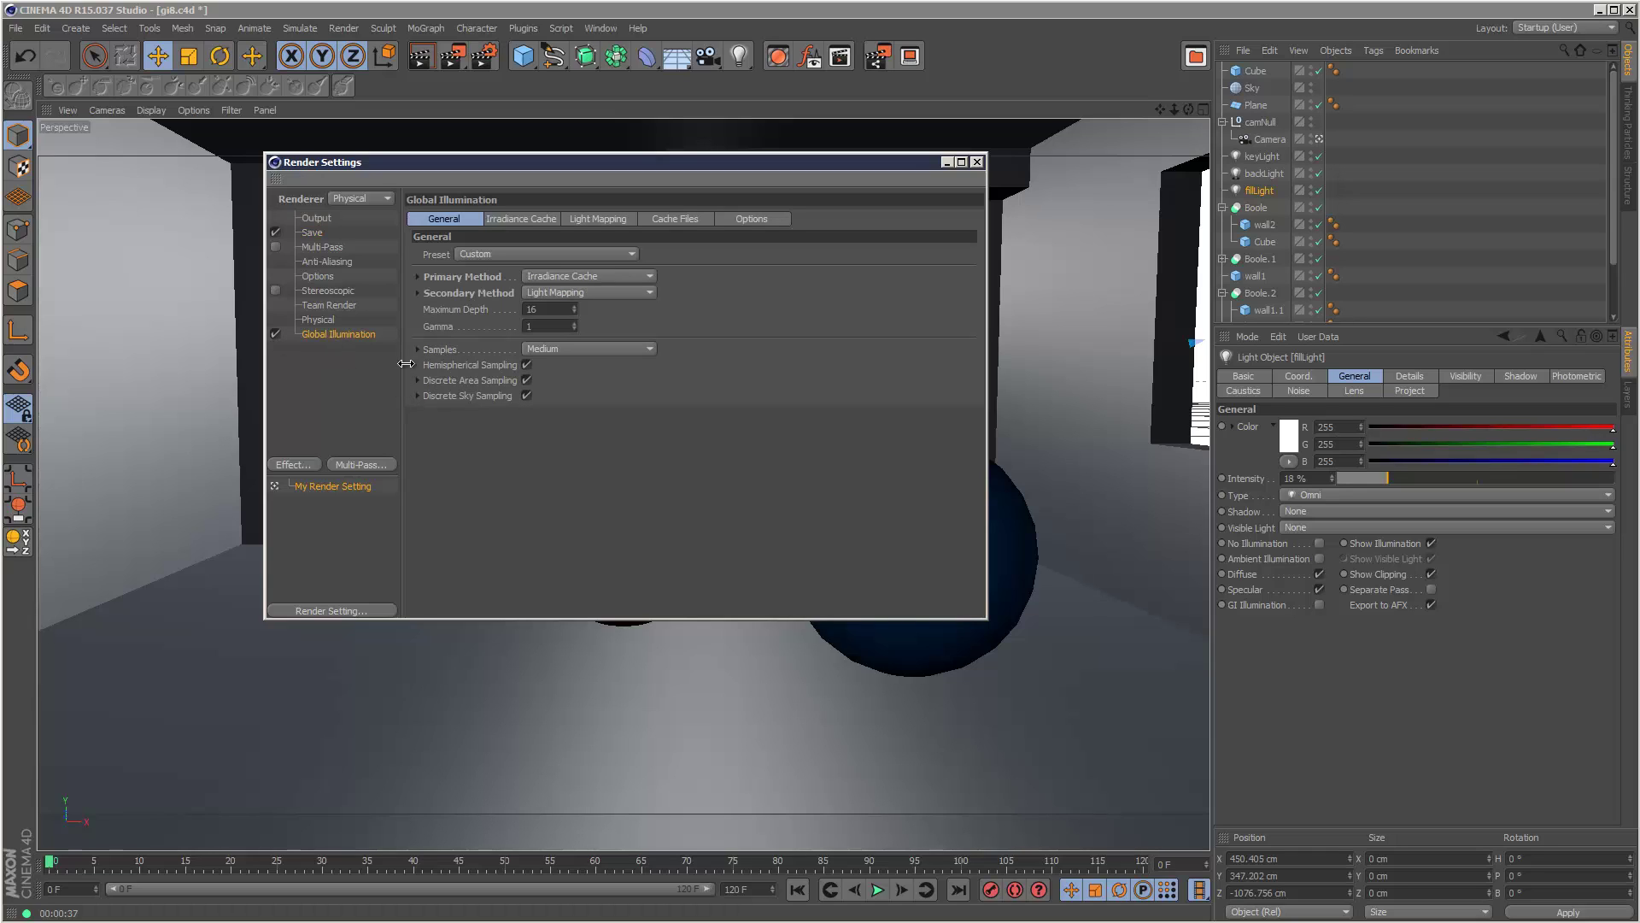
click(572, 293)
click(576, 379)
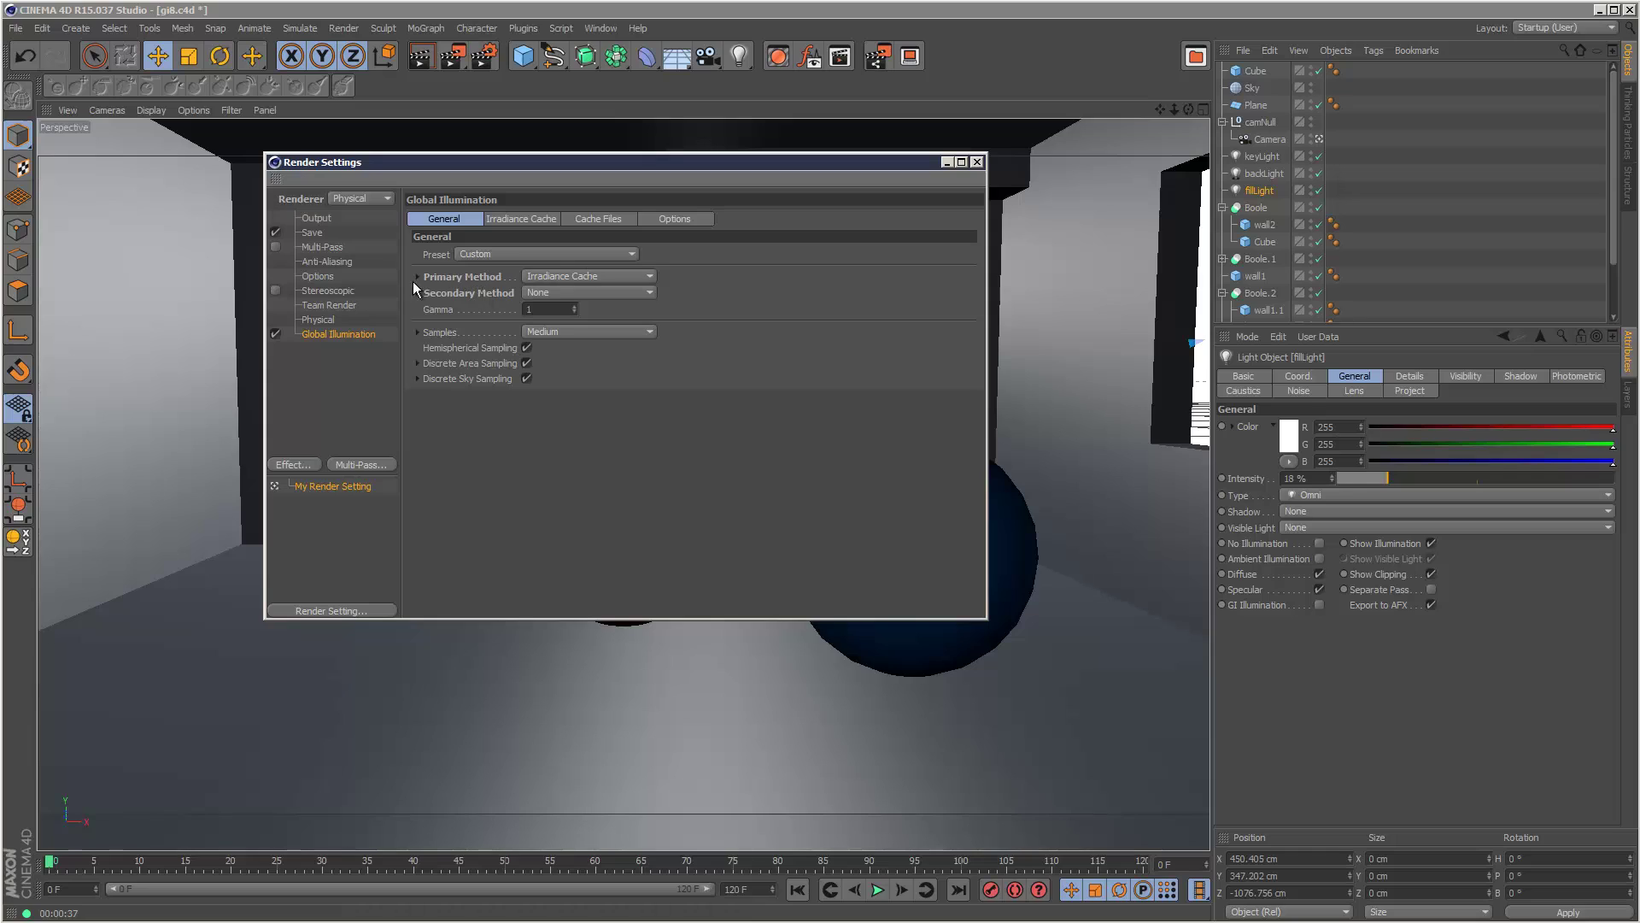
click(615, 275)
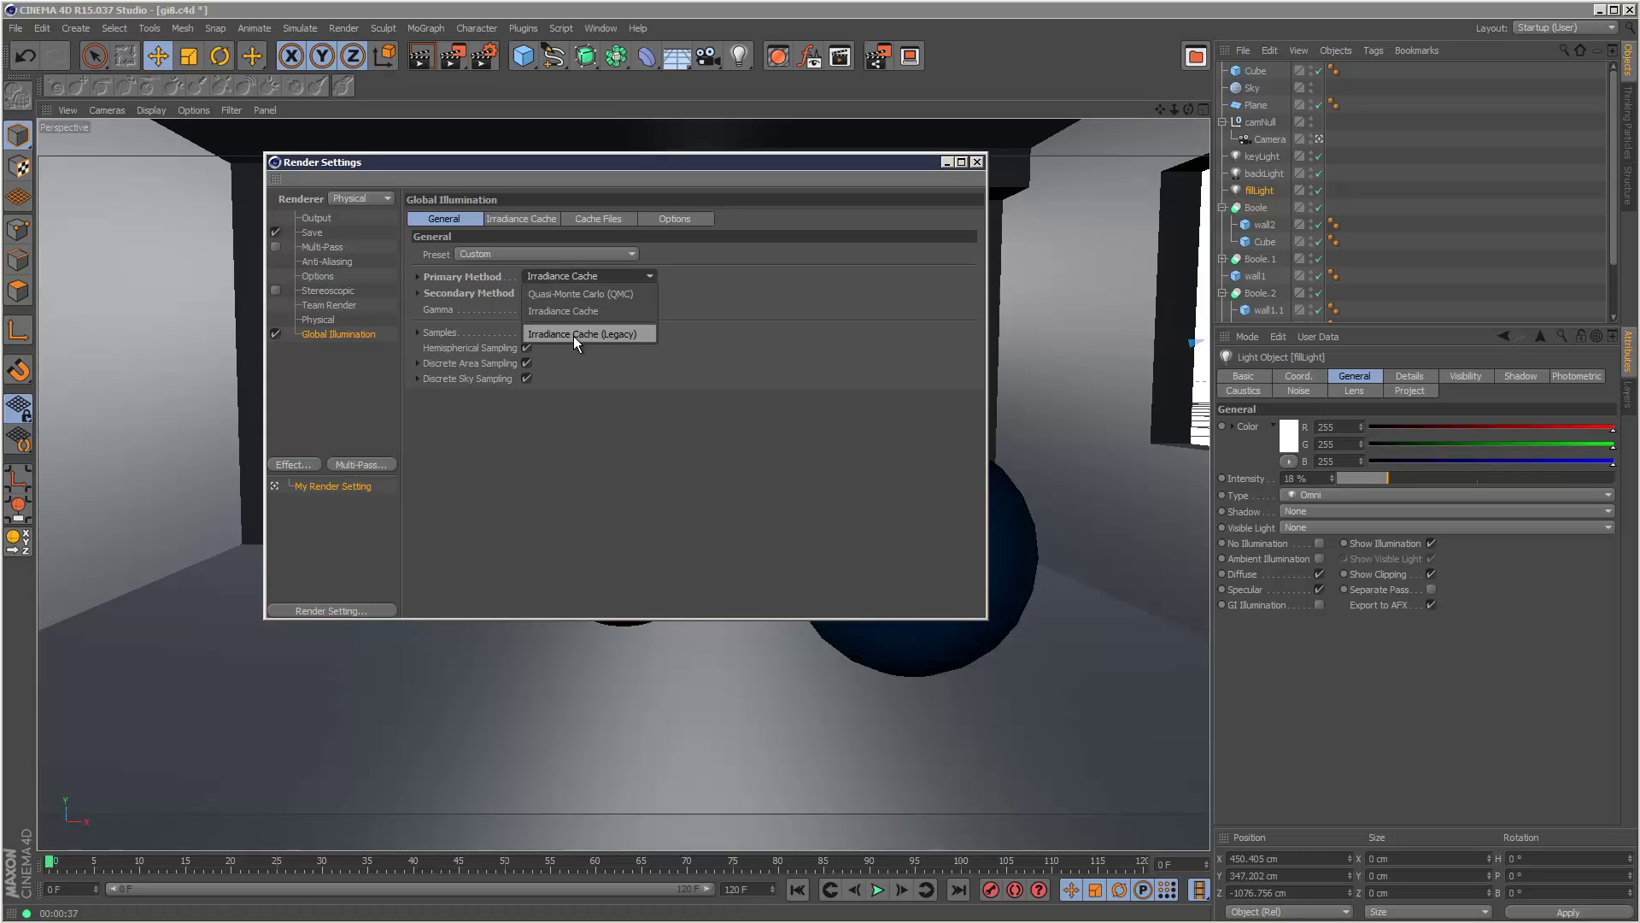
click(638, 333)
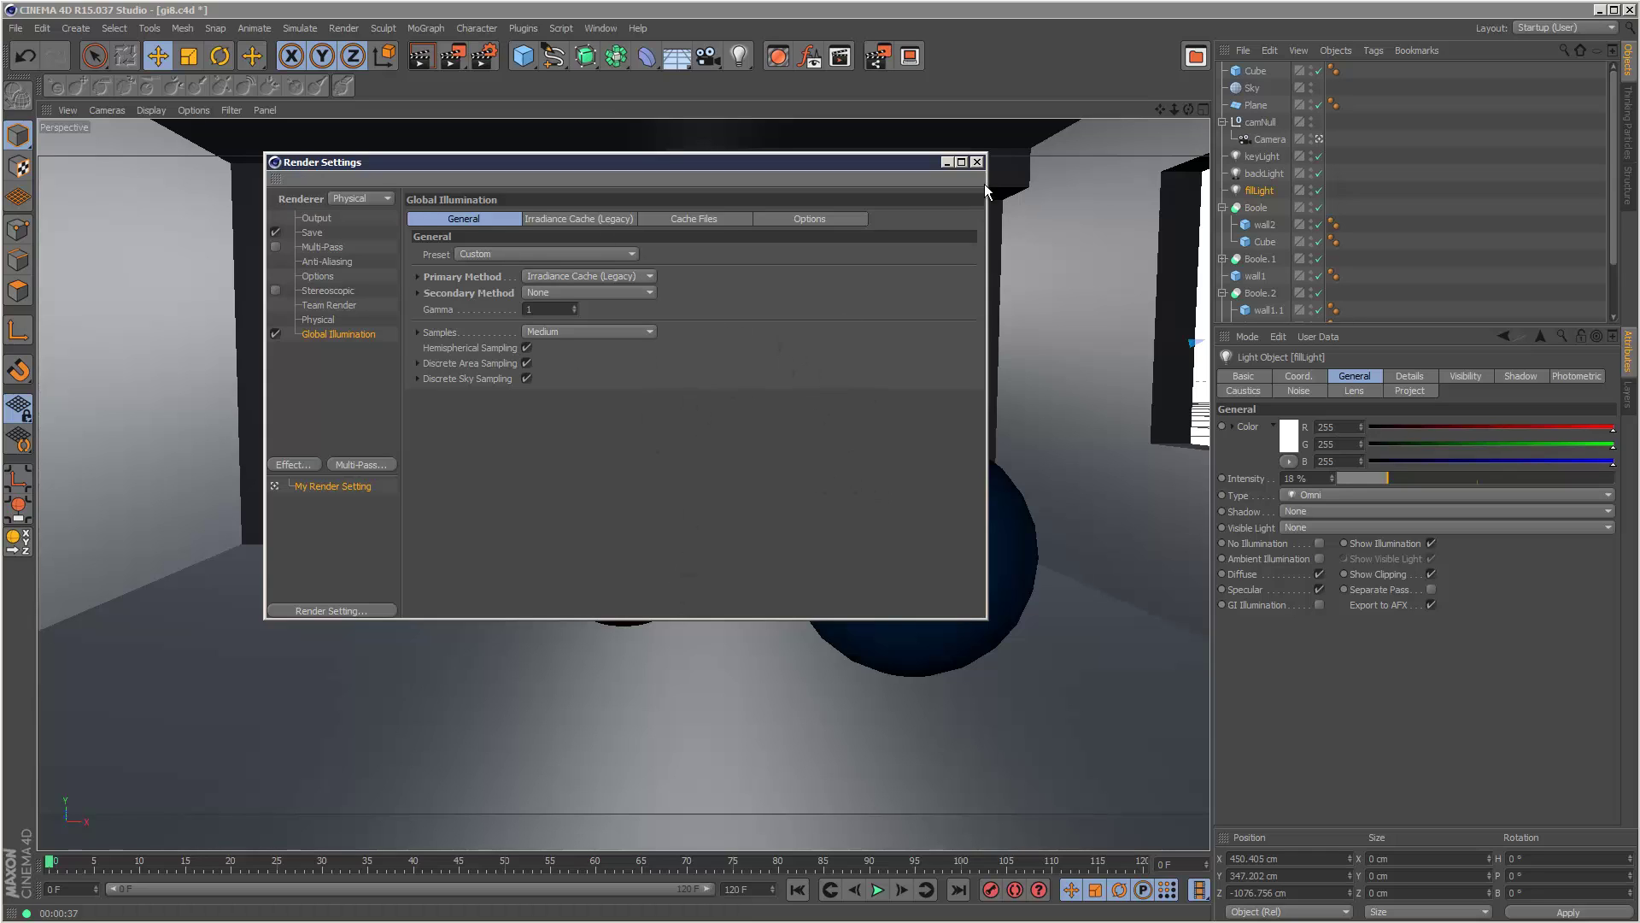
click(978, 162)
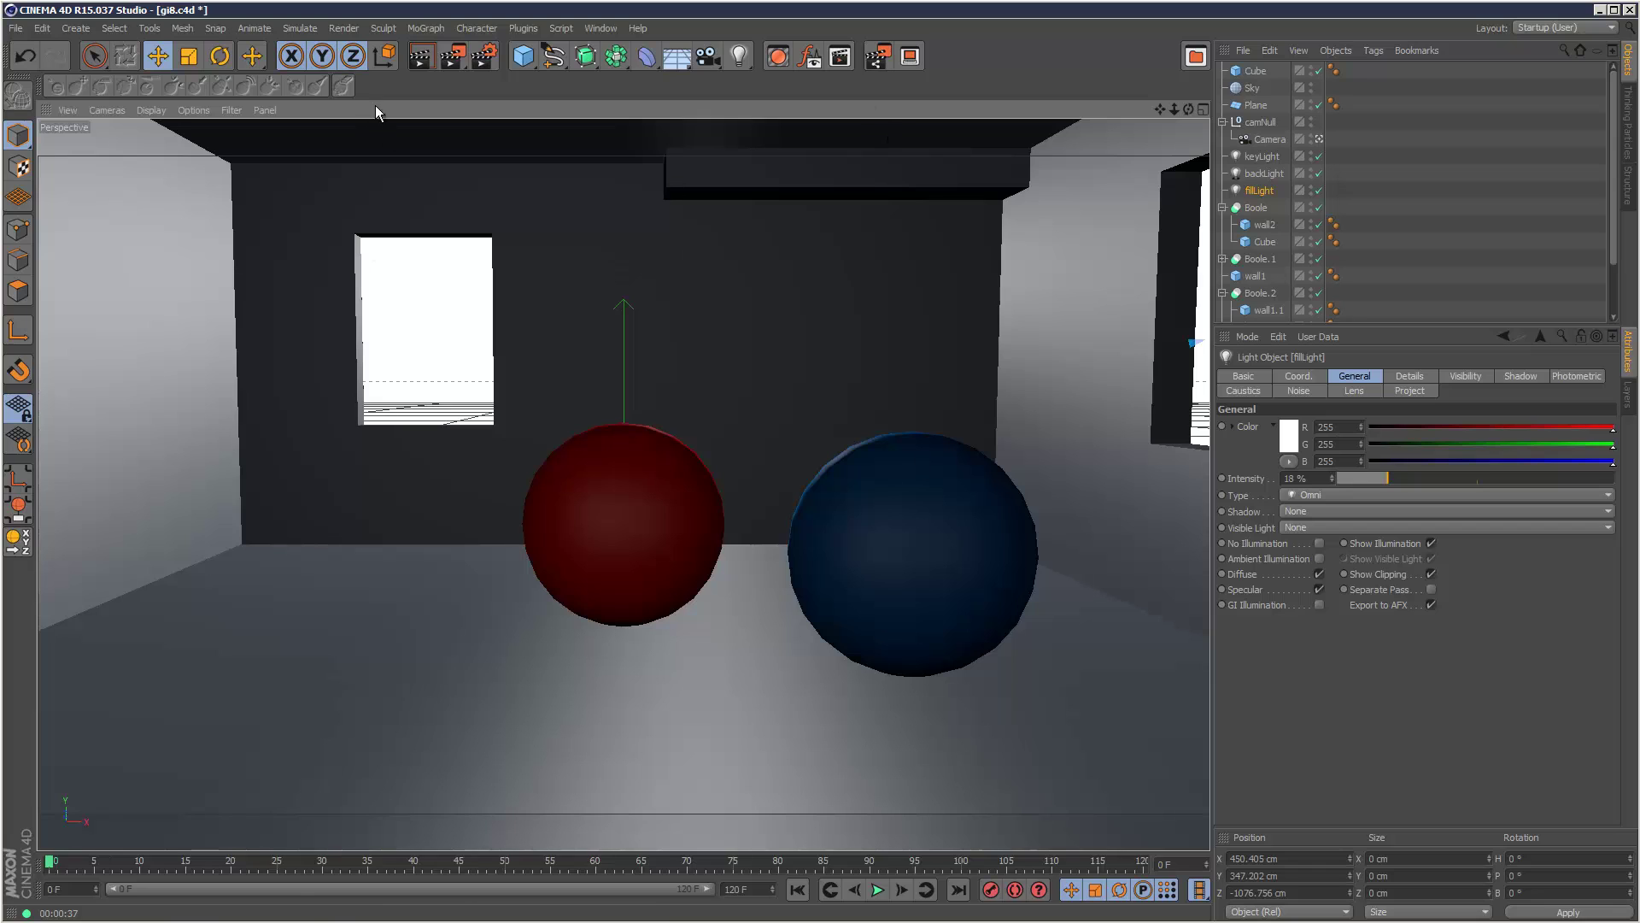
- Render with GI over default.png and compare it with the darker no-GI render in History
click(454, 58)
click(764, 539)
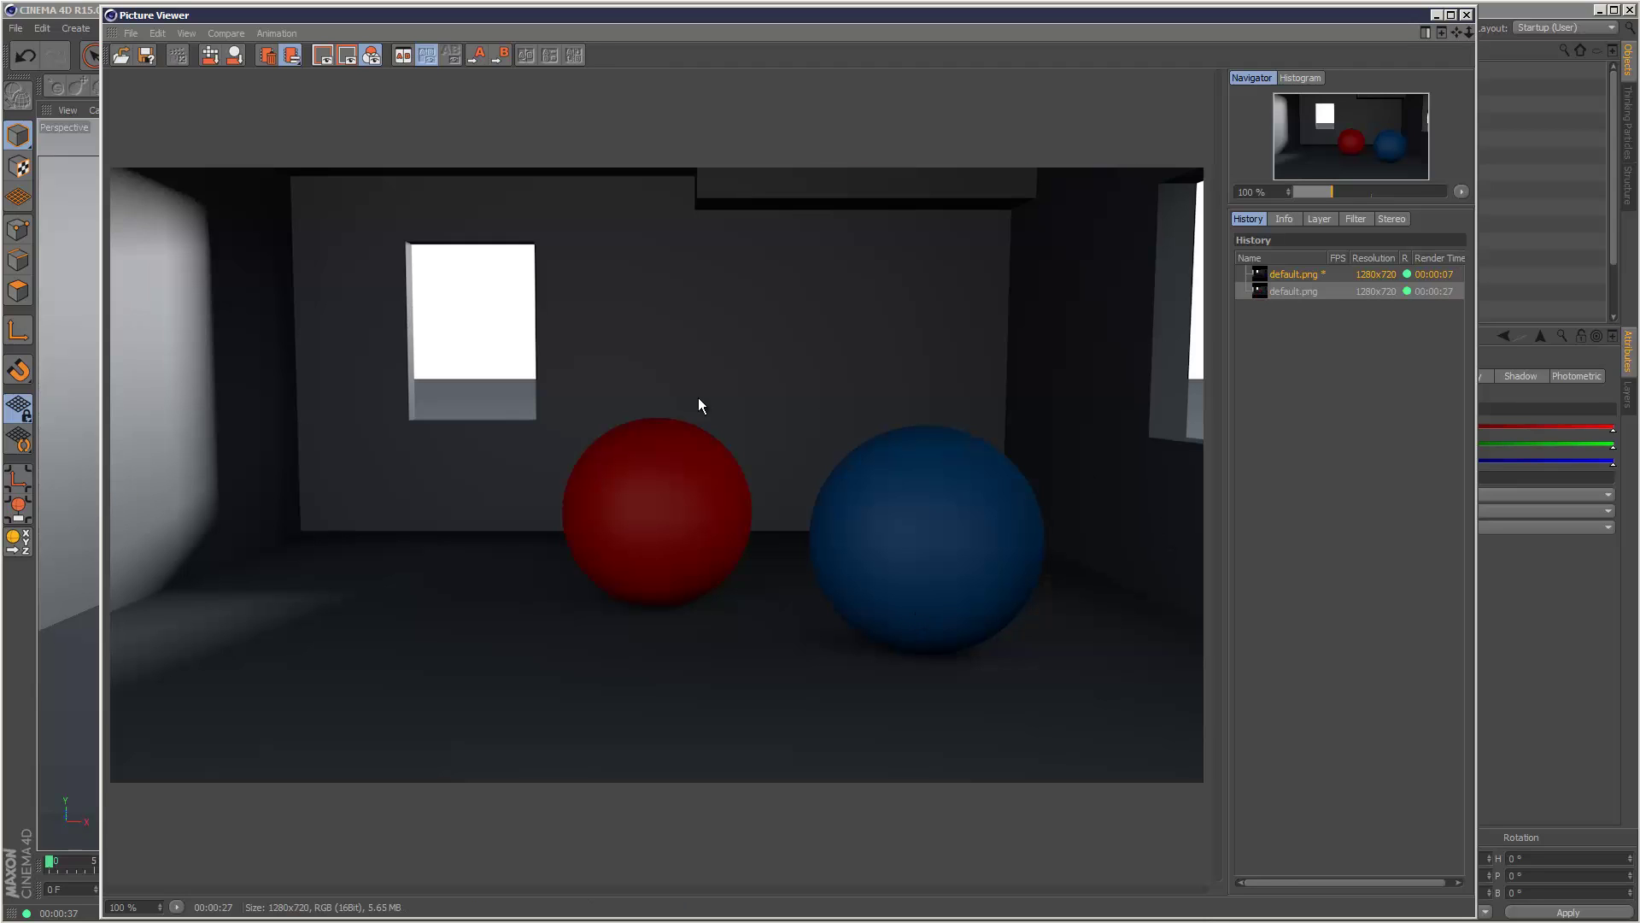
click(1297, 275)
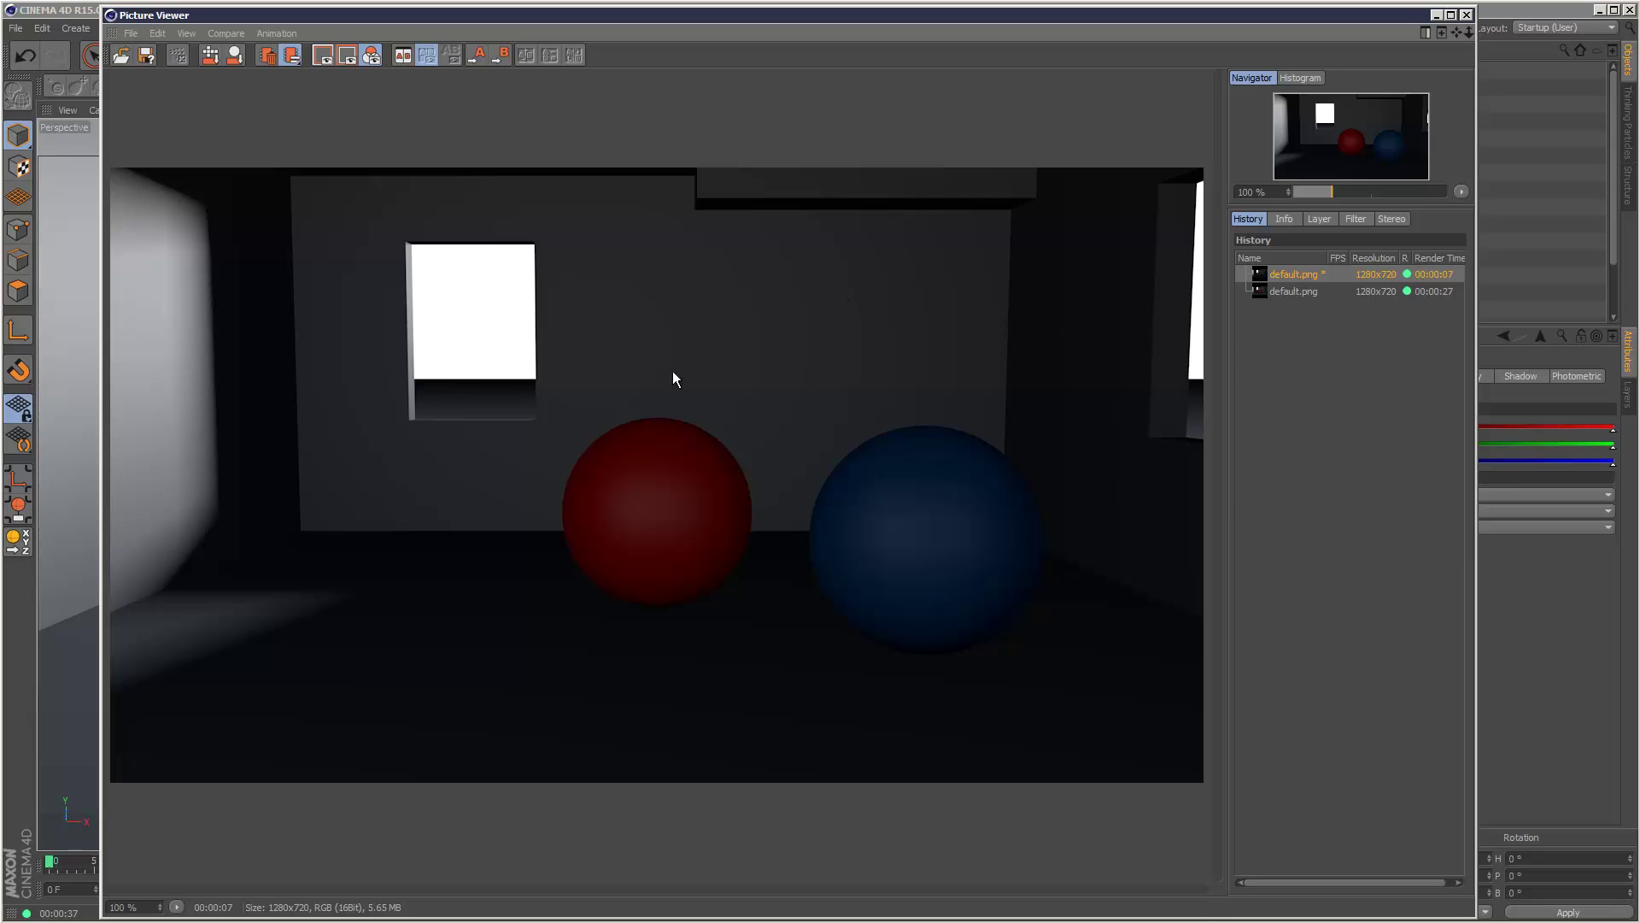
click(1302, 293)
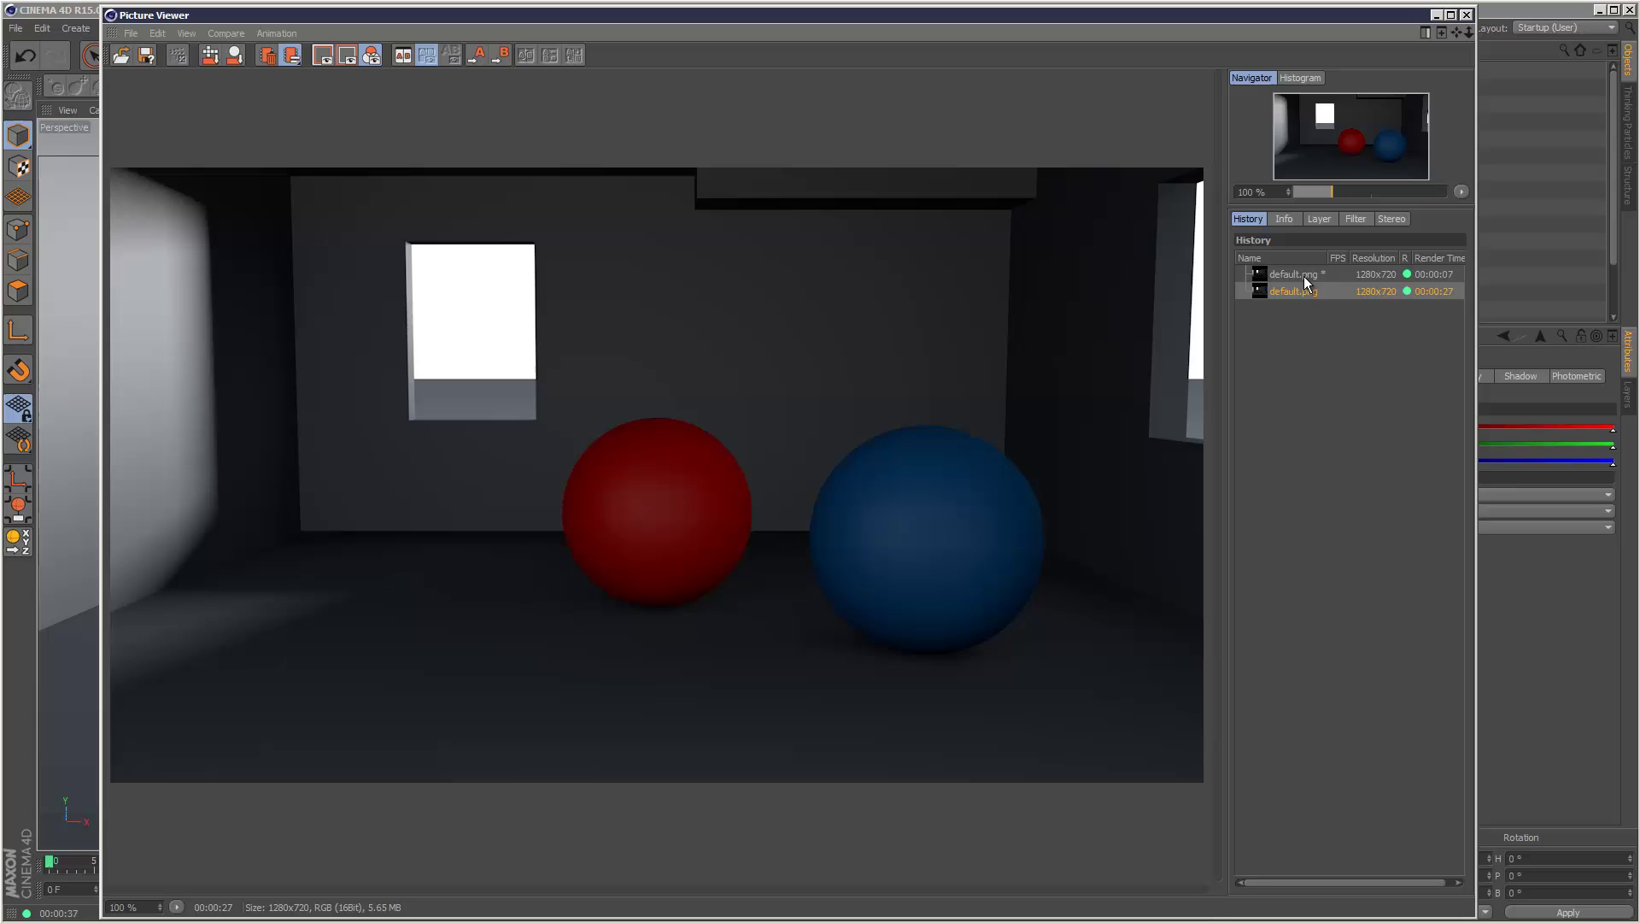
click(1304, 276)
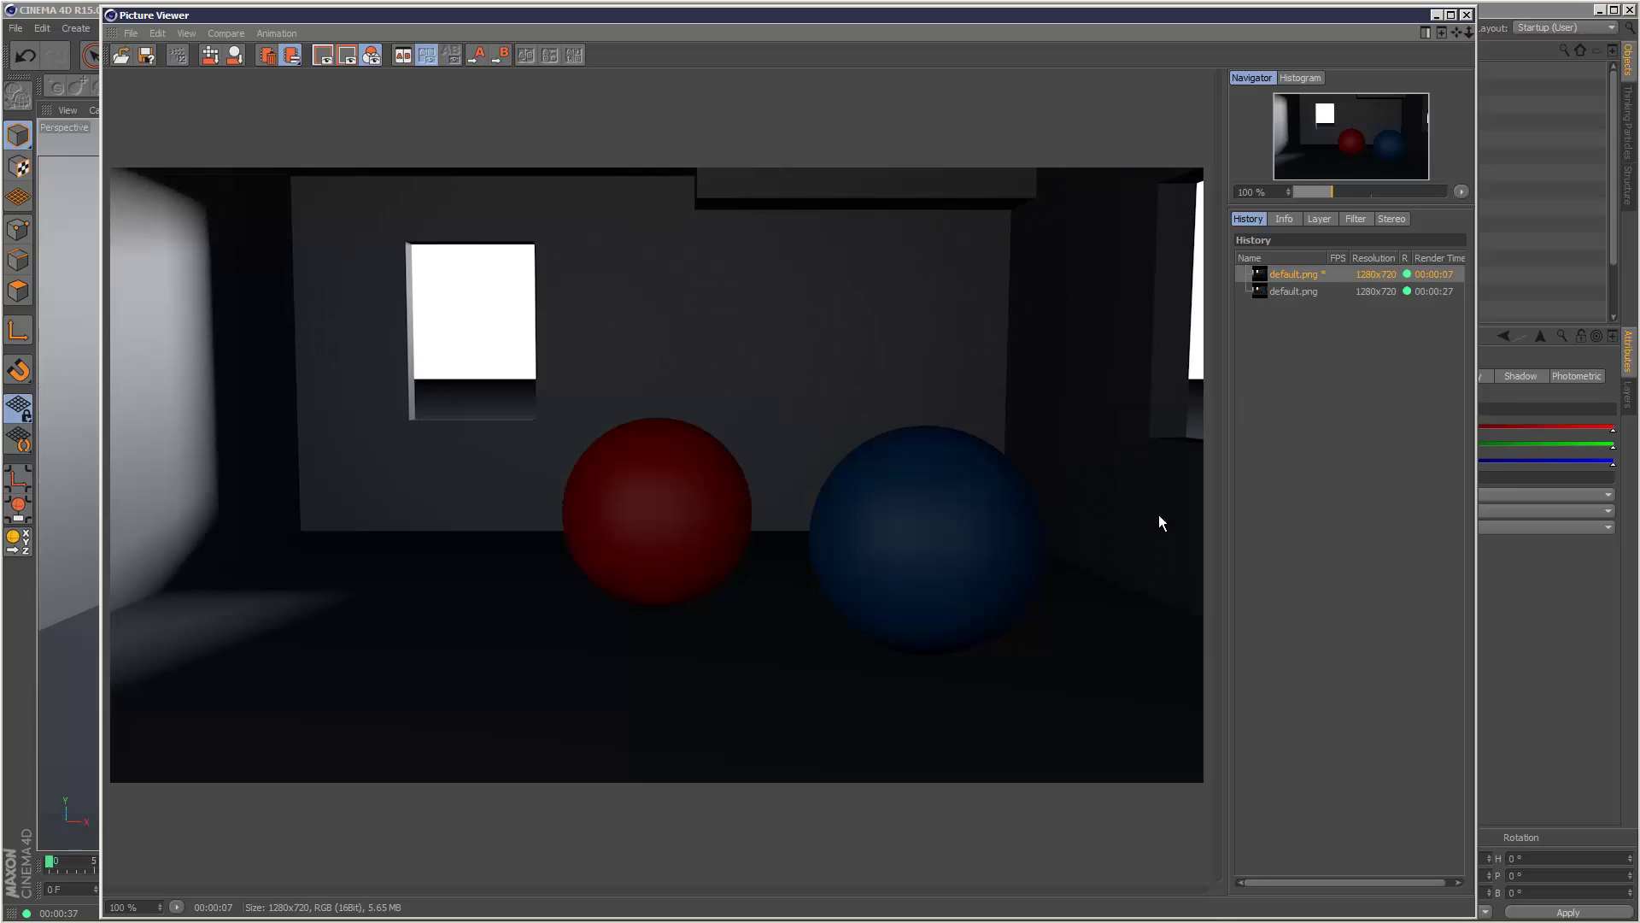
click(1293, 293)
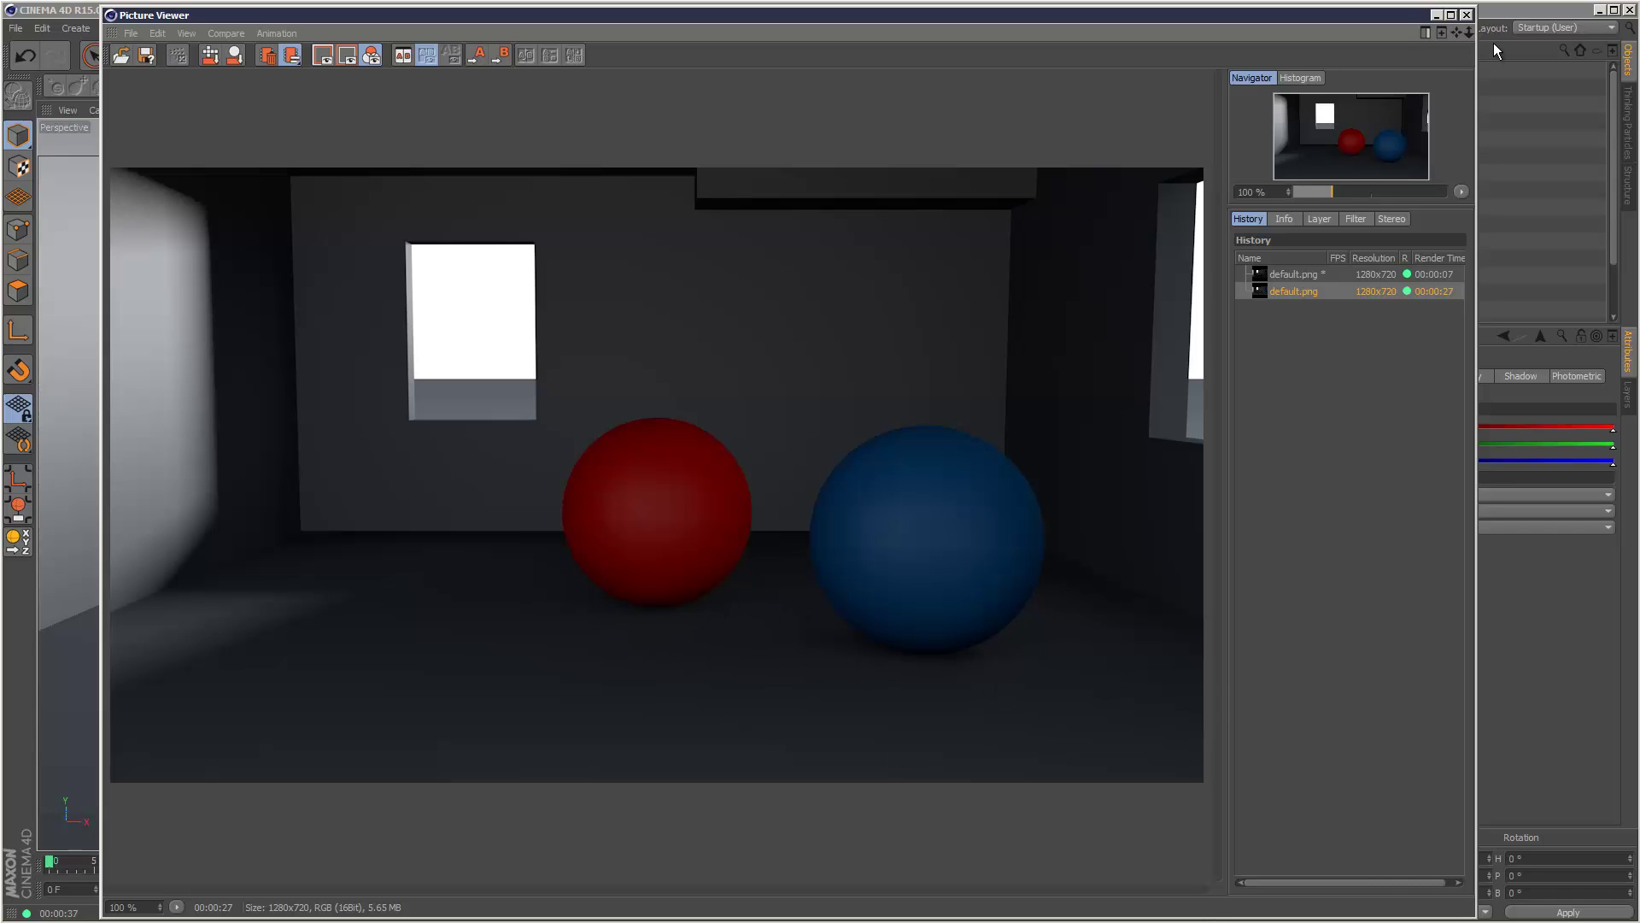
- Change the GI Primary Method from Irradiance Cache (Legacy) to the newer Irradiance Cache
click(1467, 15)
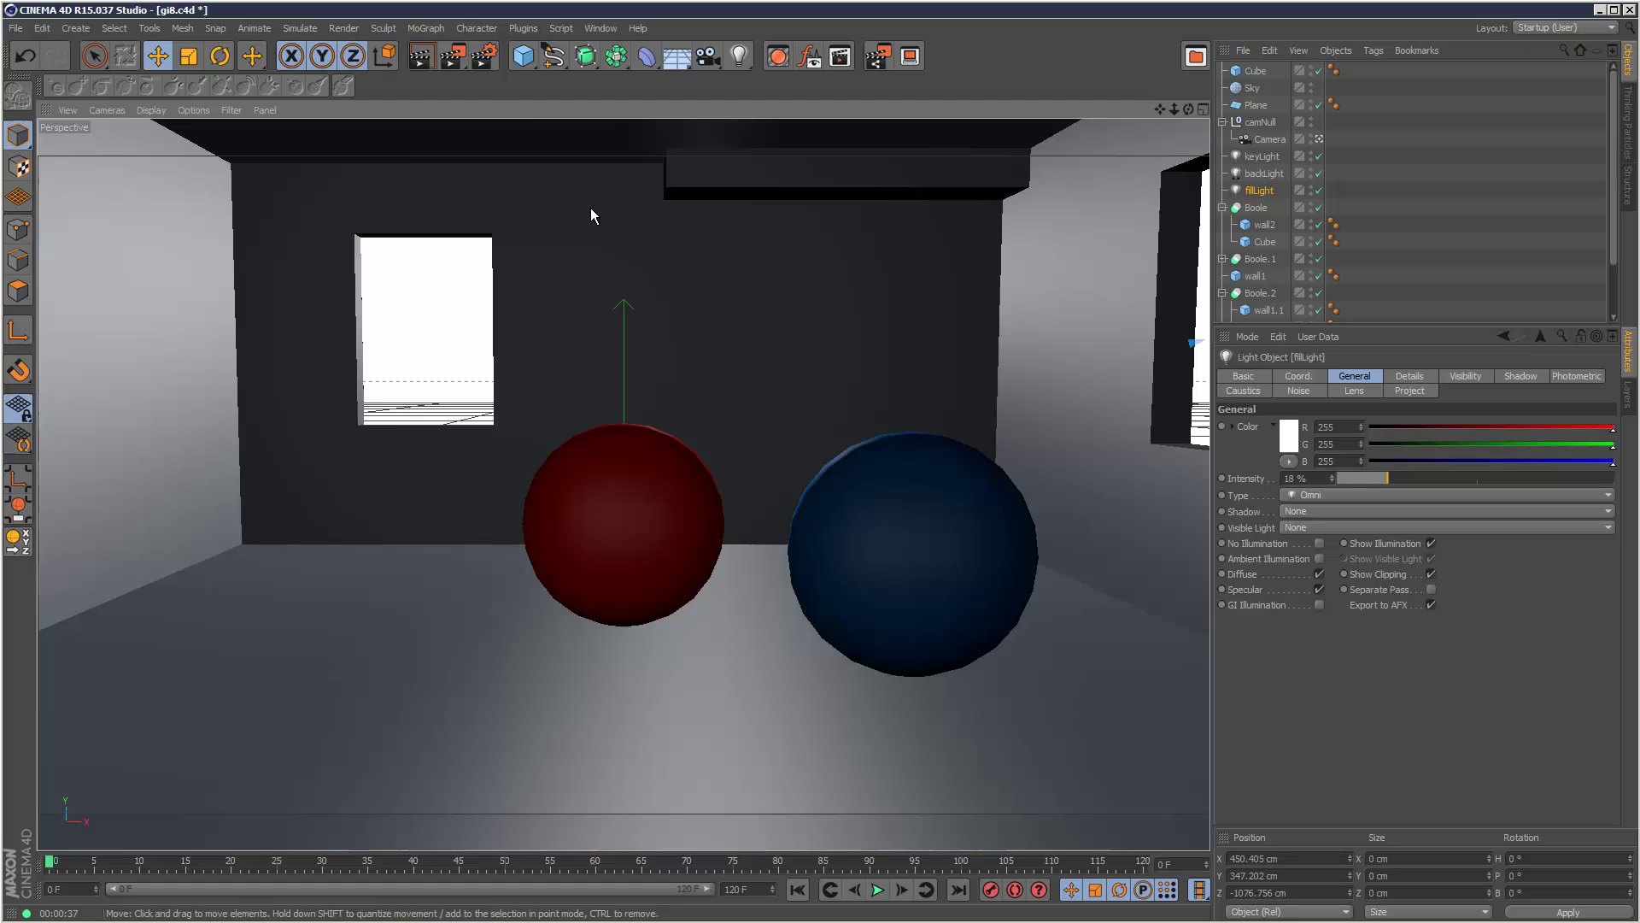
click(484, 56)
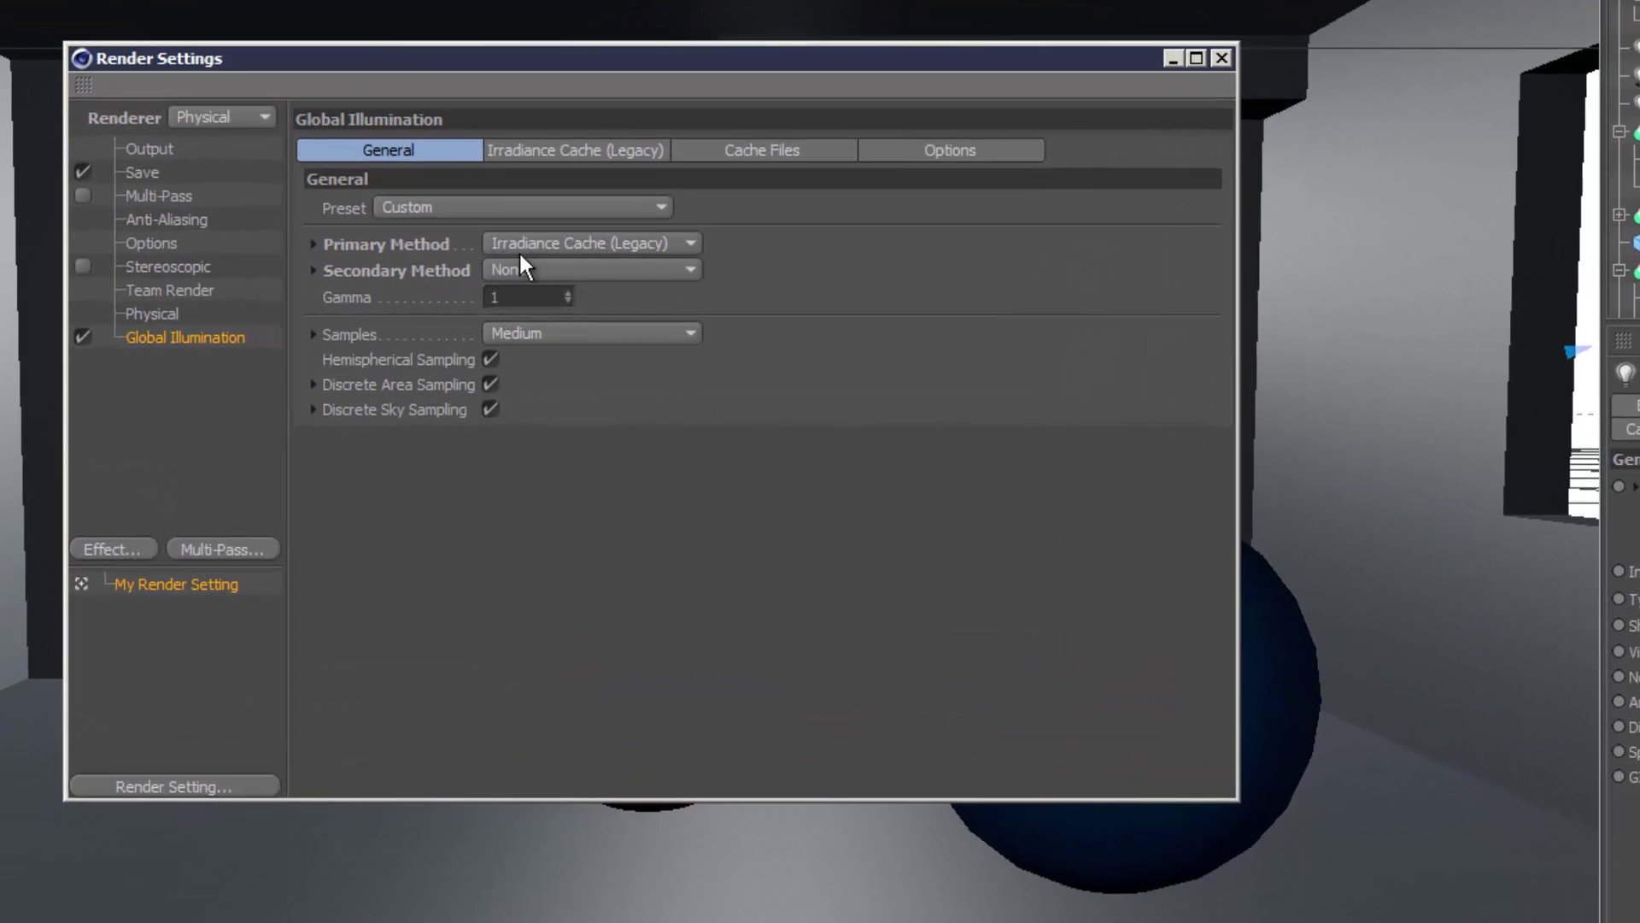
click(576, 242)
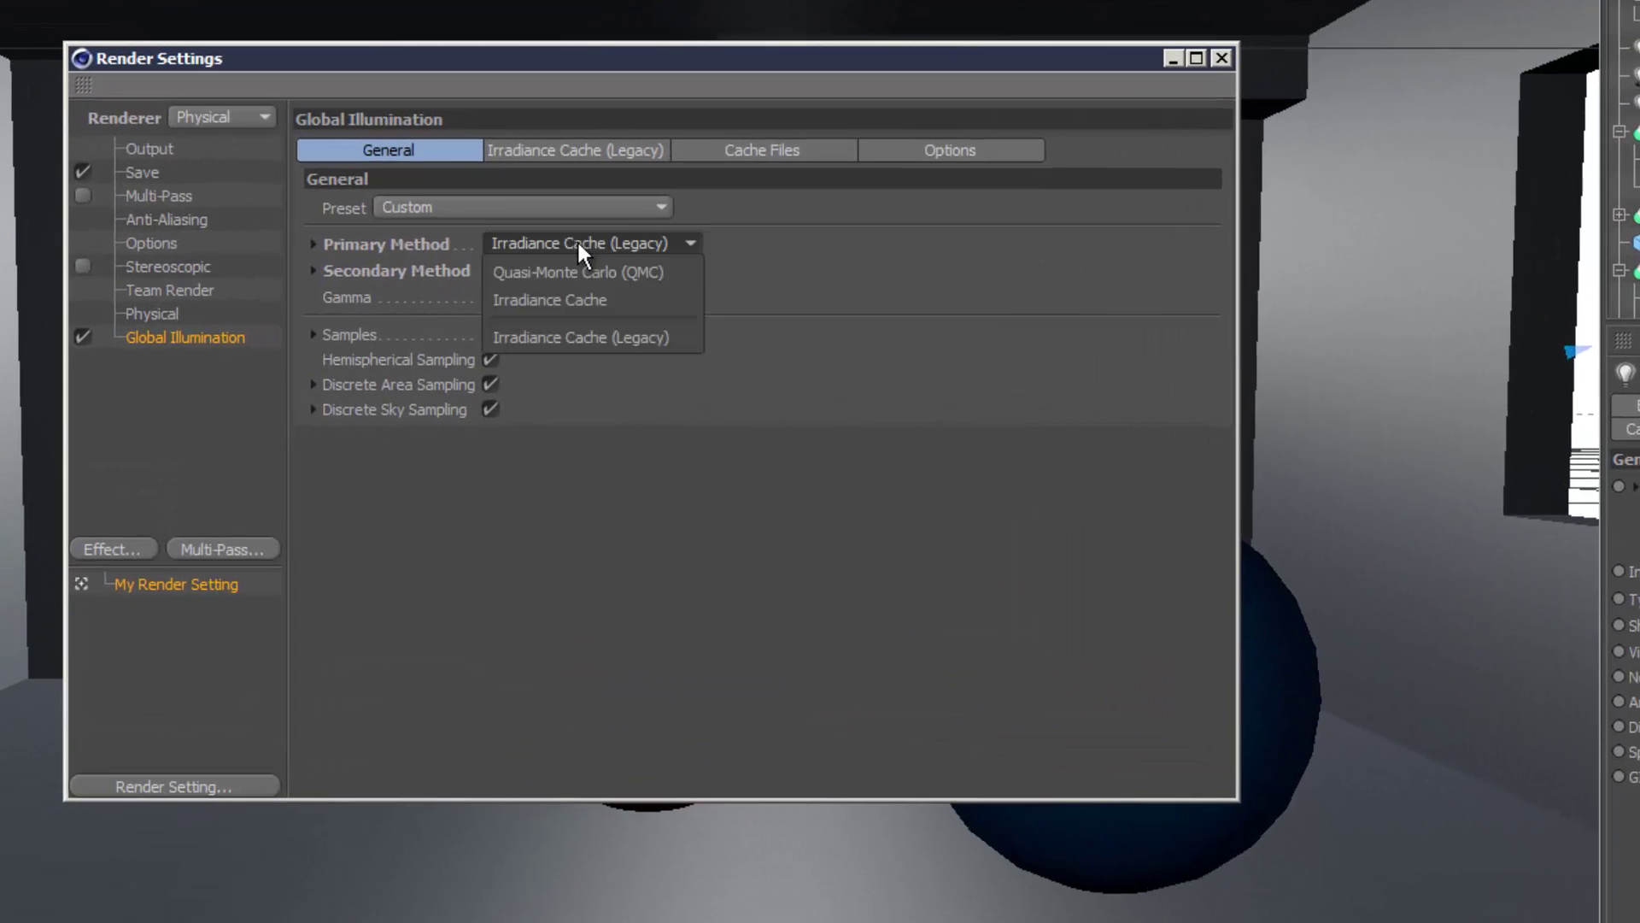
click(577, 296)
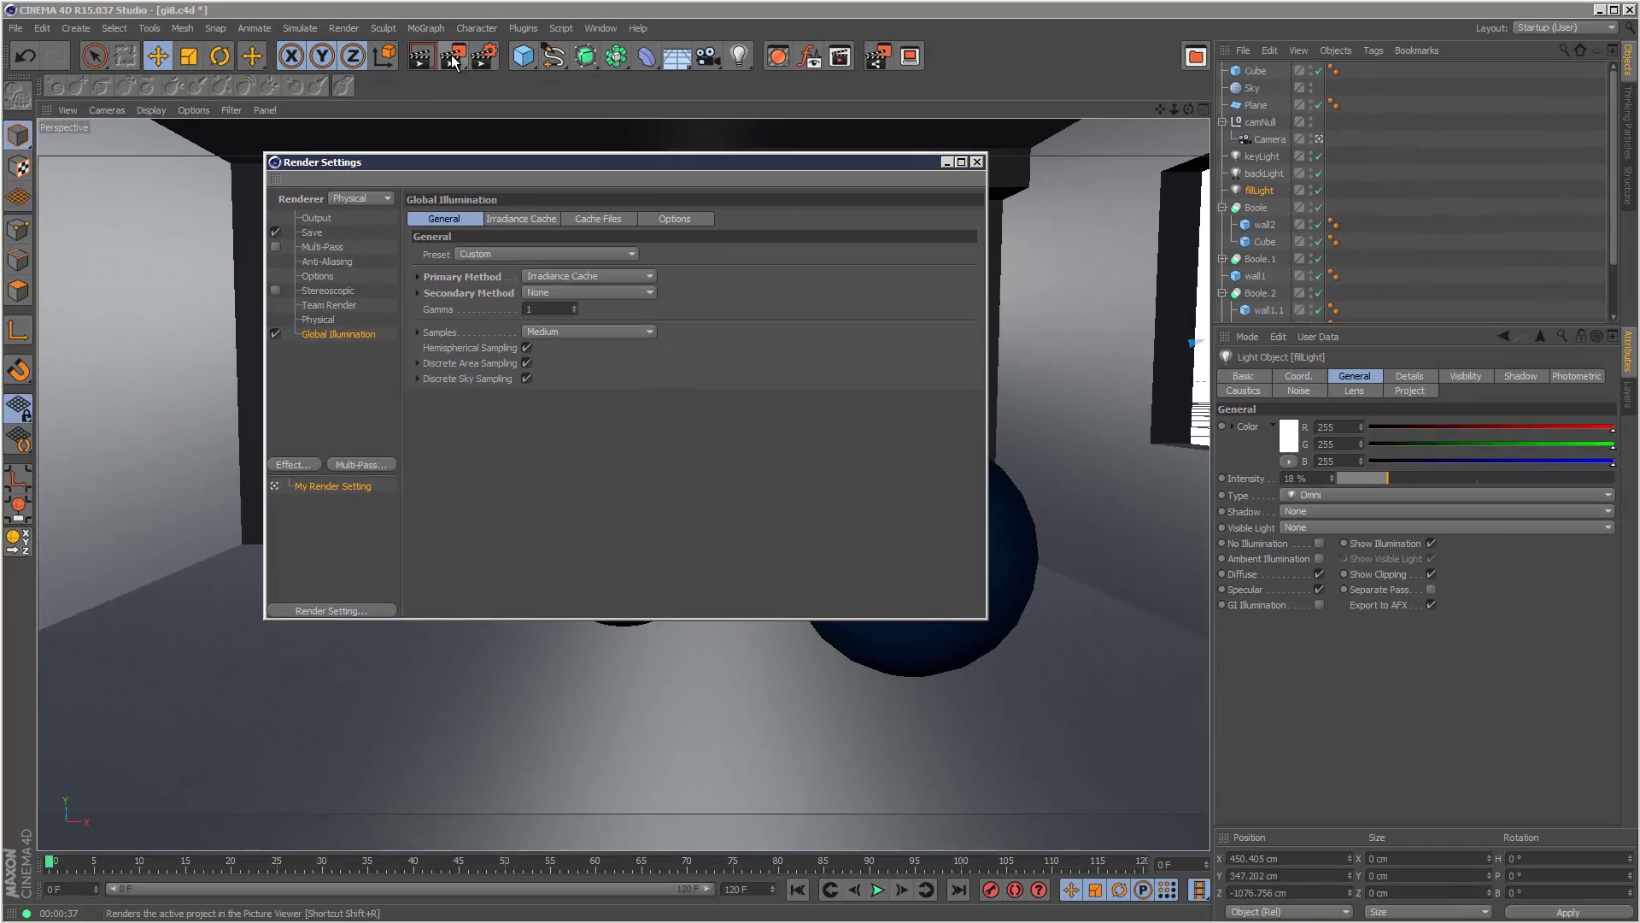
- Render with the newer Irradiance Cache over default.png and check it against the 00:00:27 render
click(454, 56)
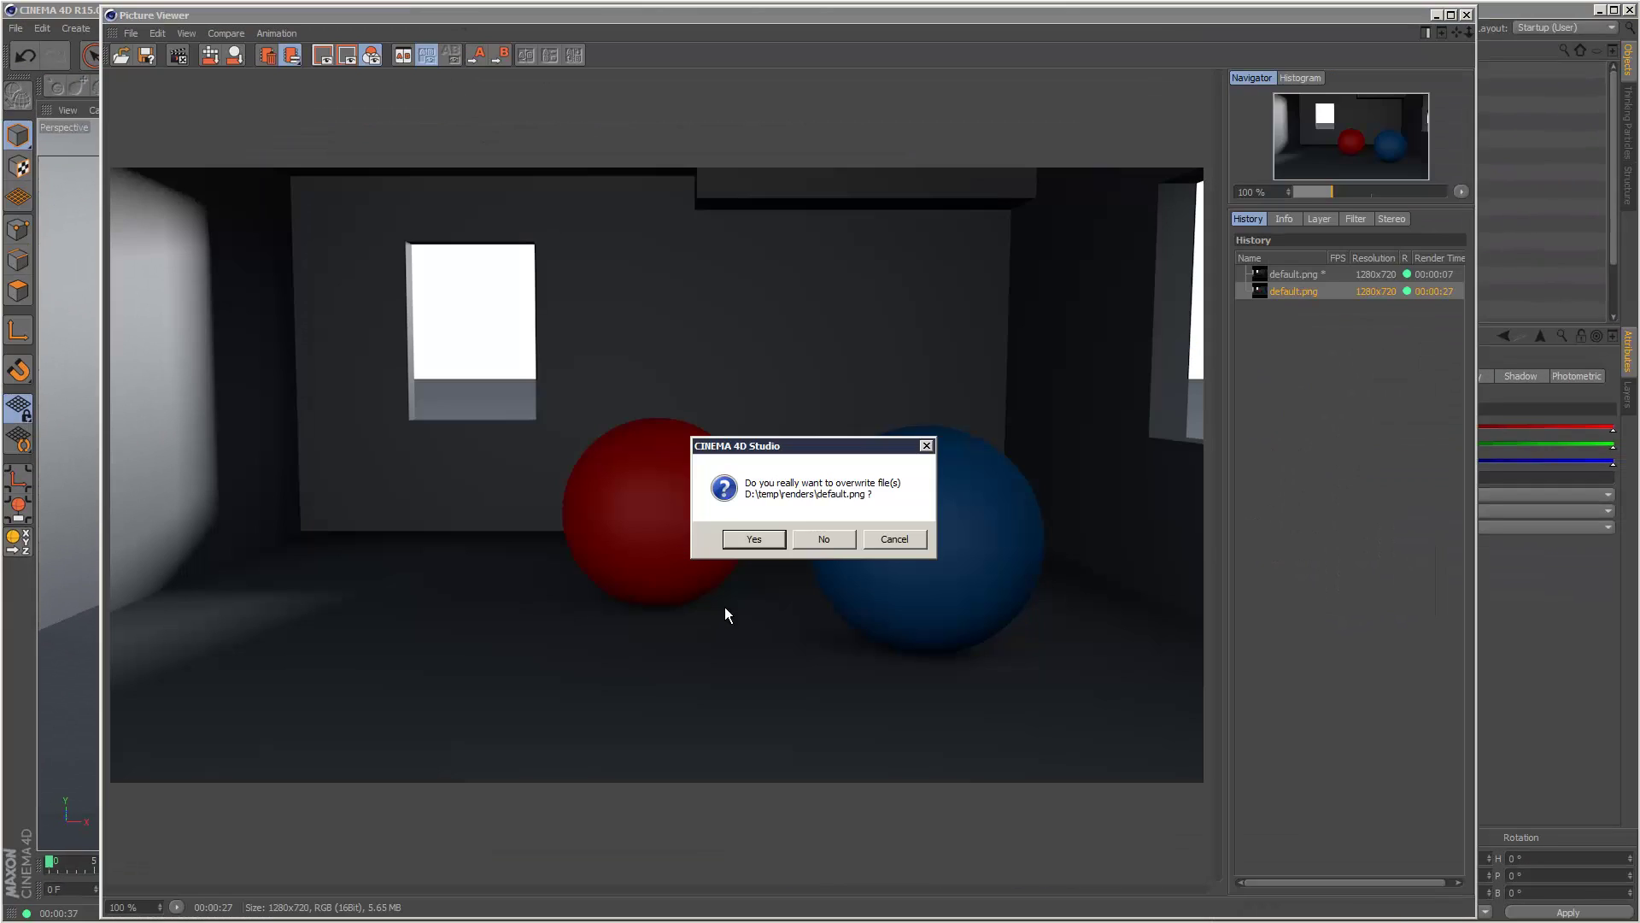
click(769, 546)
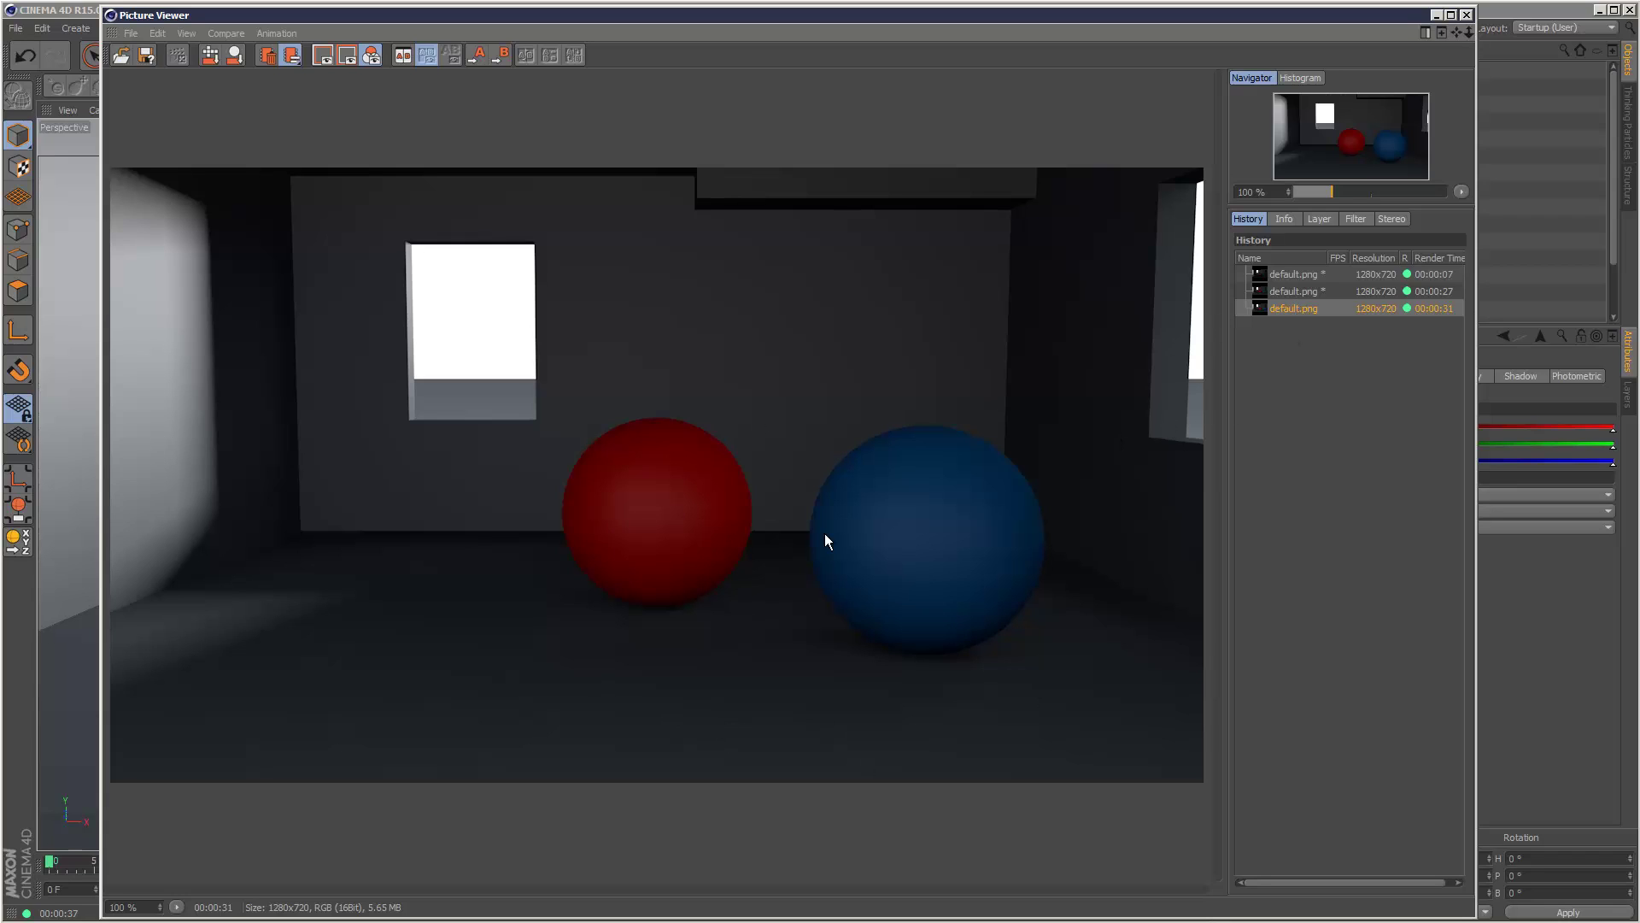
click(1295, 291)
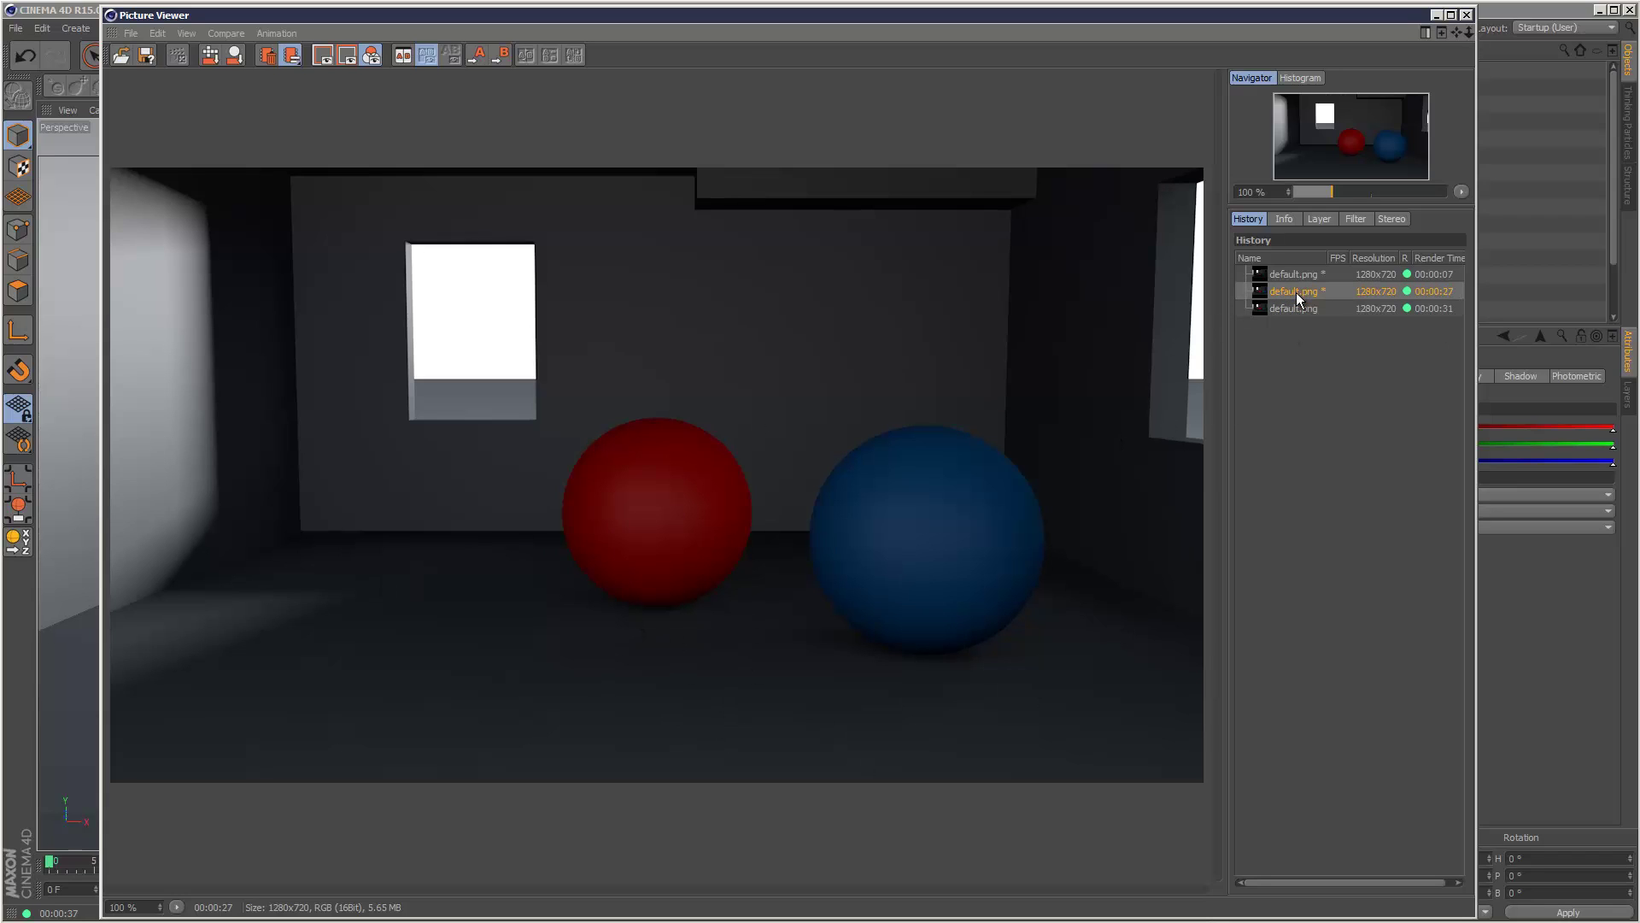
click(1295, 308)
click(1293, 291)
click(1295, 309)
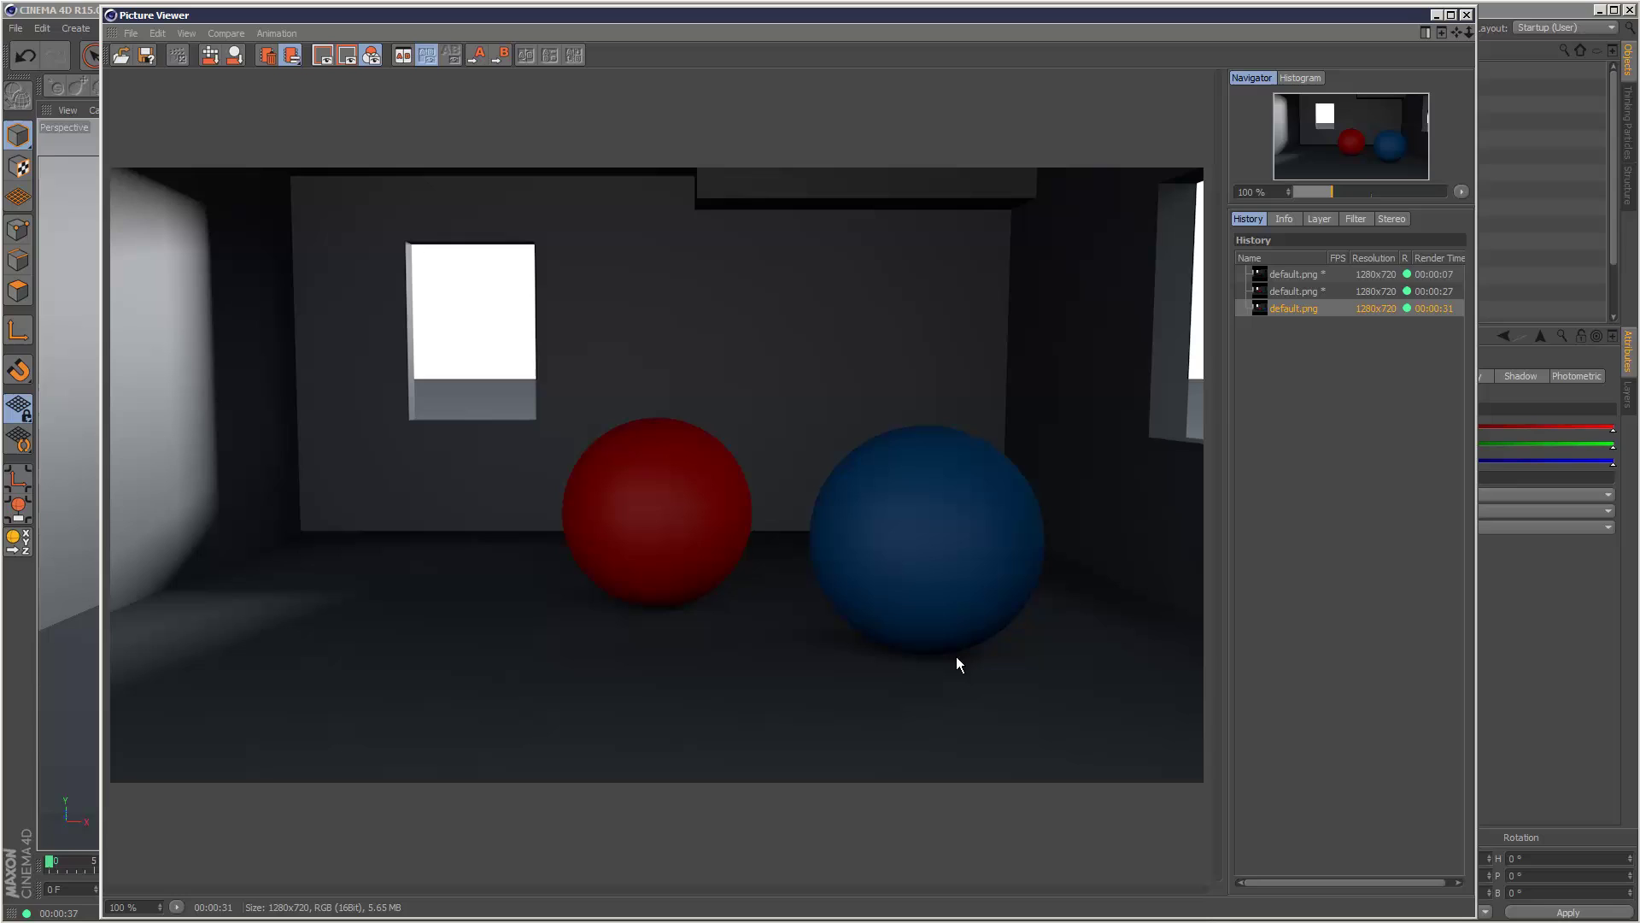
- Flip repeatedly between the 00:00:27 and 00:00:31 renders, ending on the 00:00:31 one
click(1303, 291)
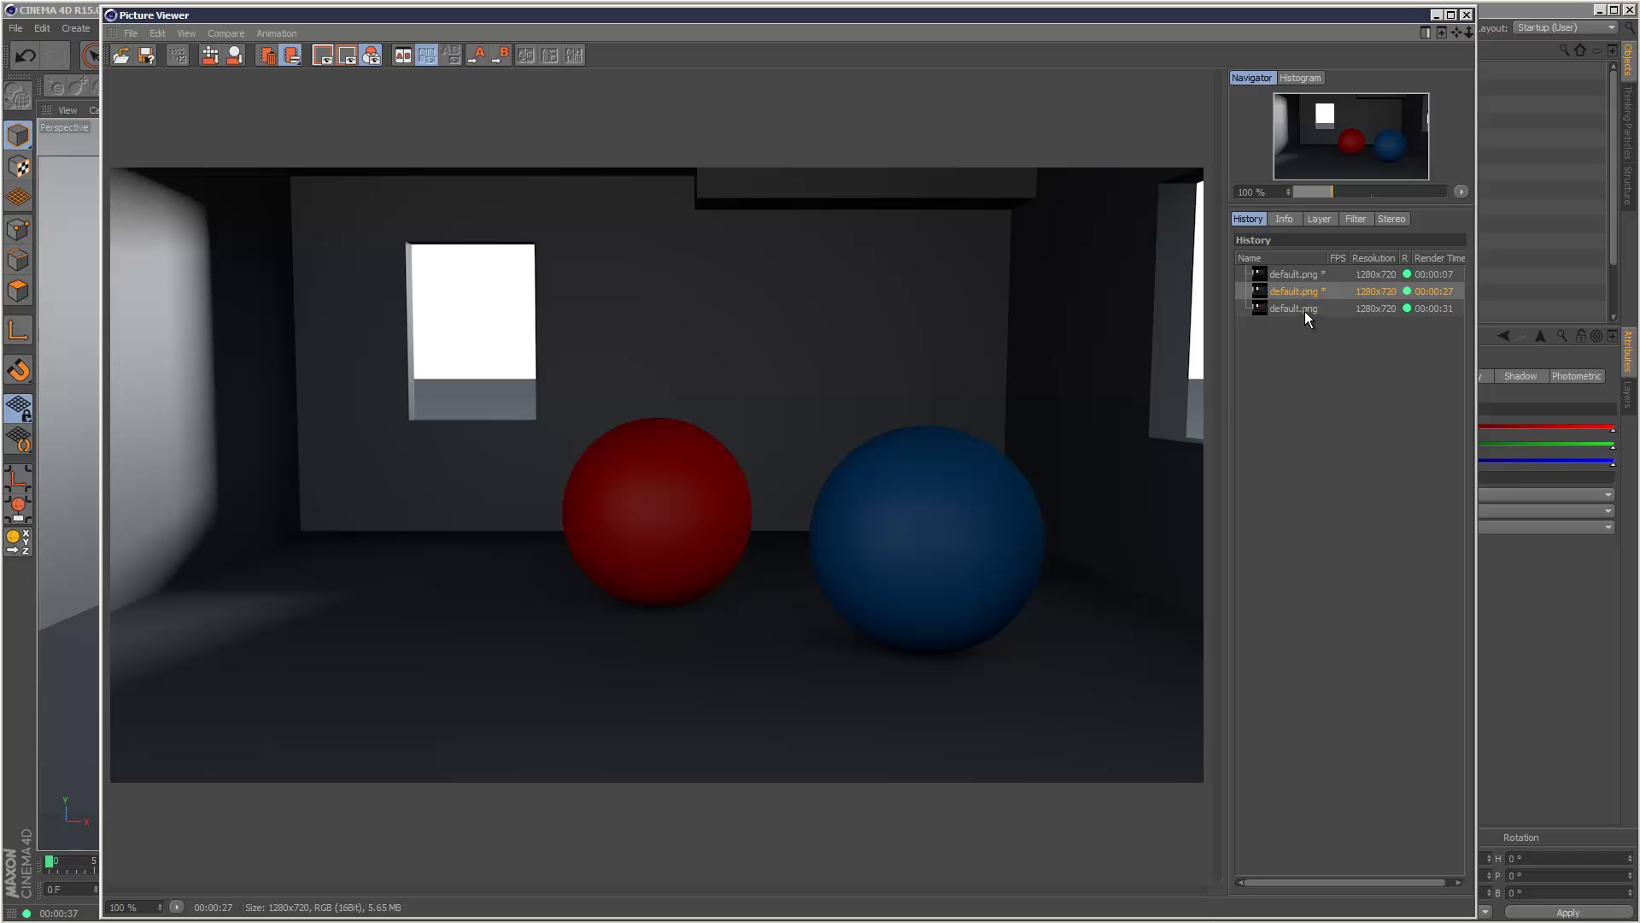
click(1304, 311)
click(1300, 294)
click(1300, 311)
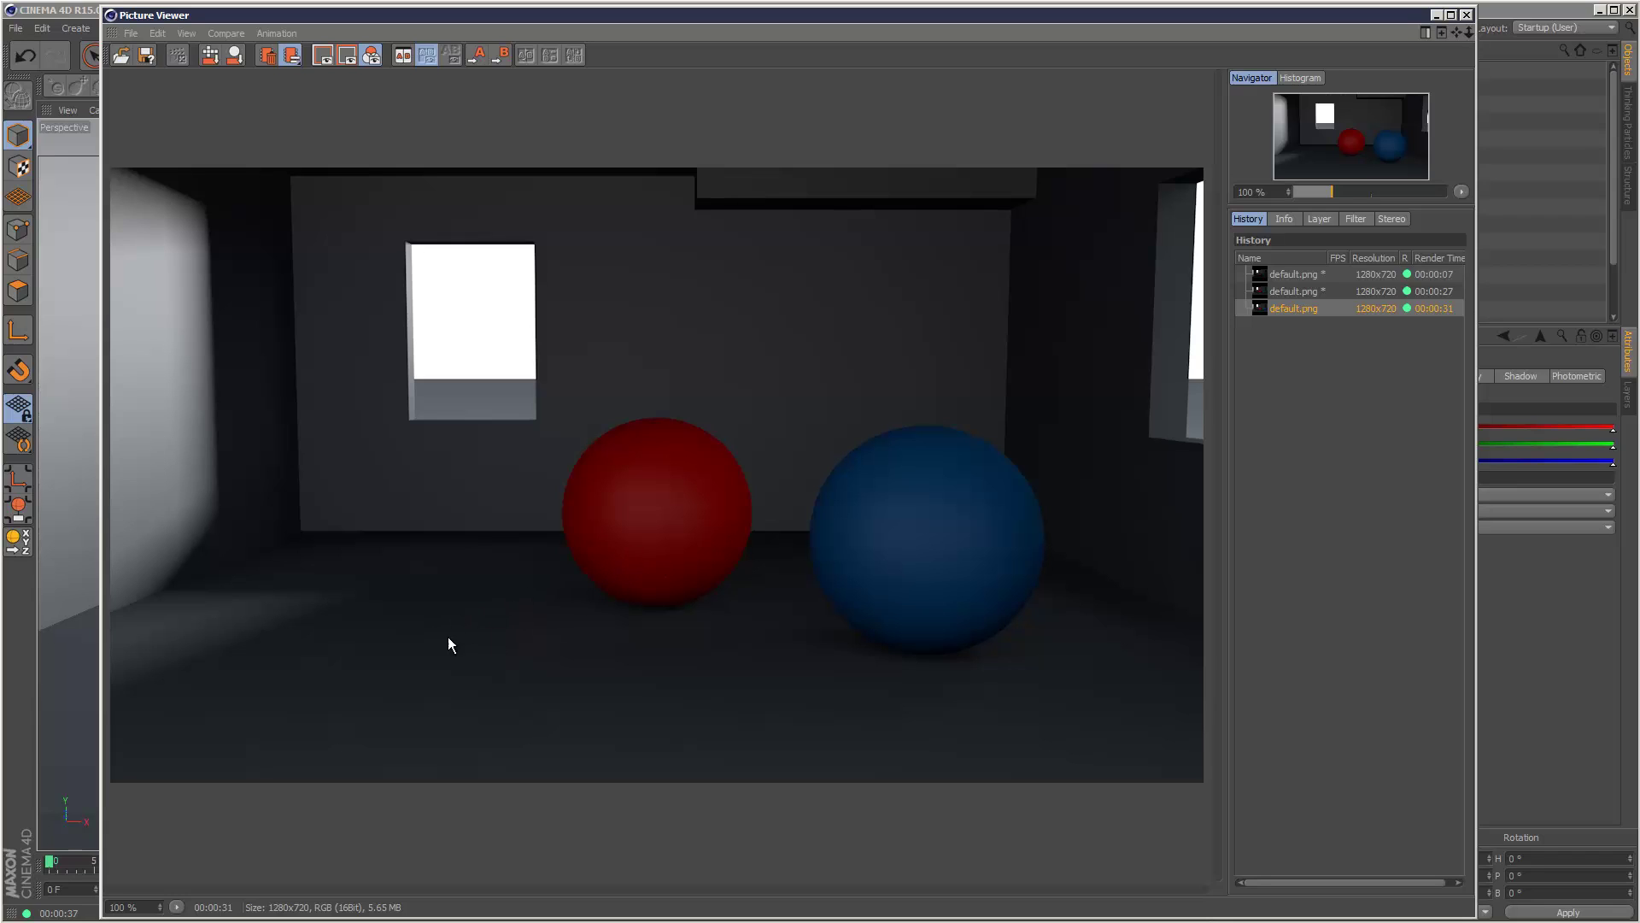
click(1307, 294)
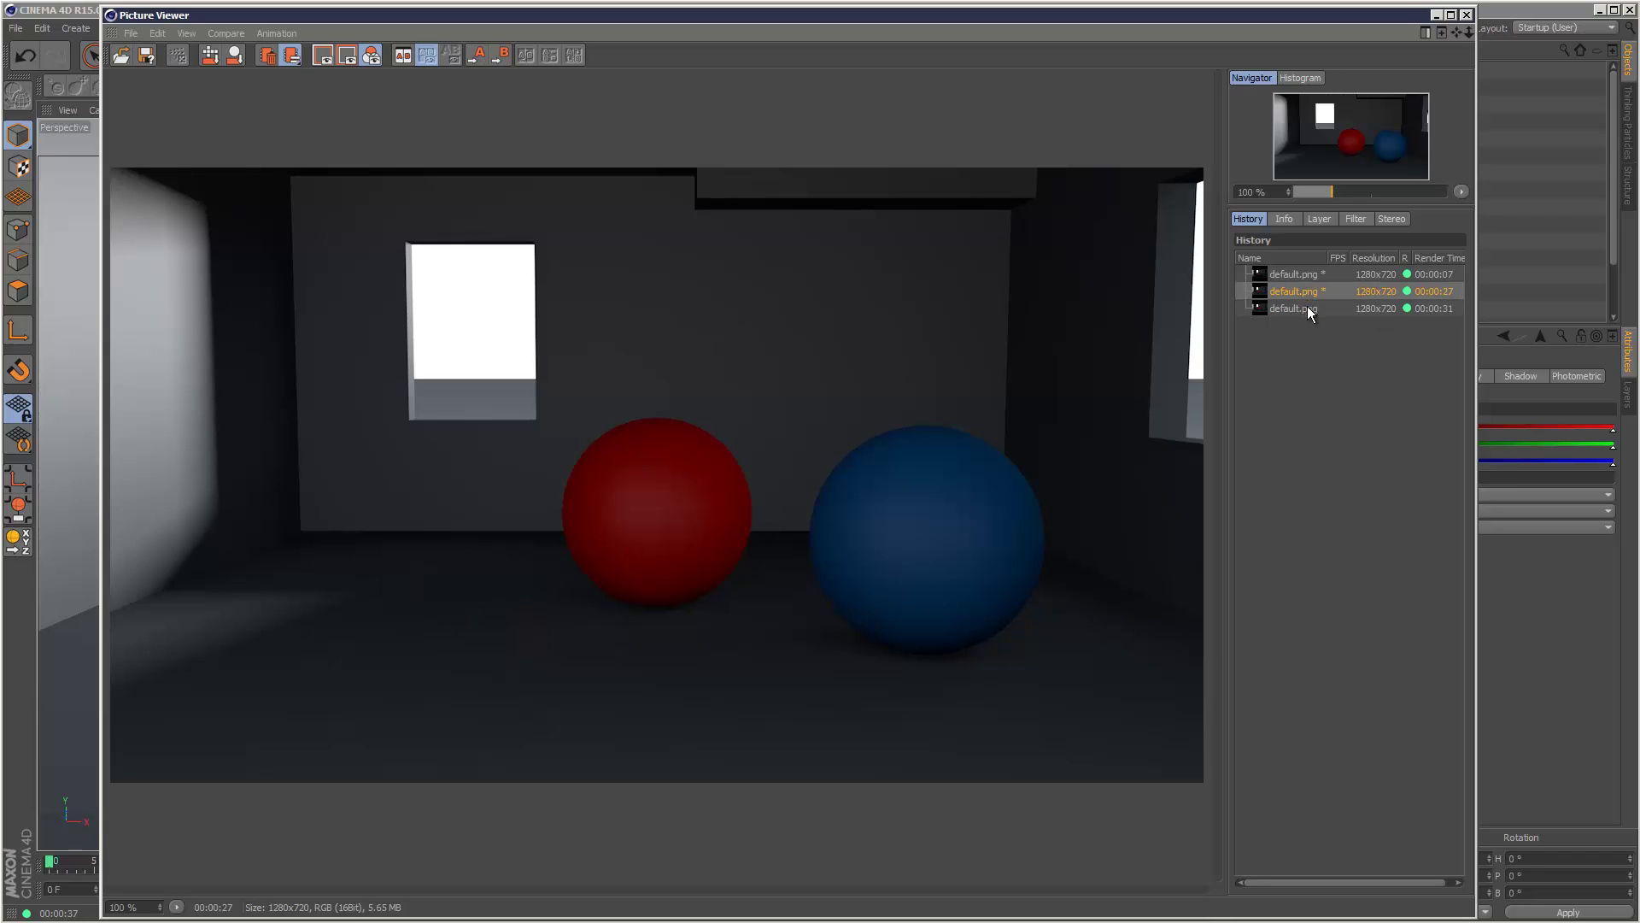
click(1305, 309)
click(1306, 298)
click(1304, 310)
click(1304, 297)
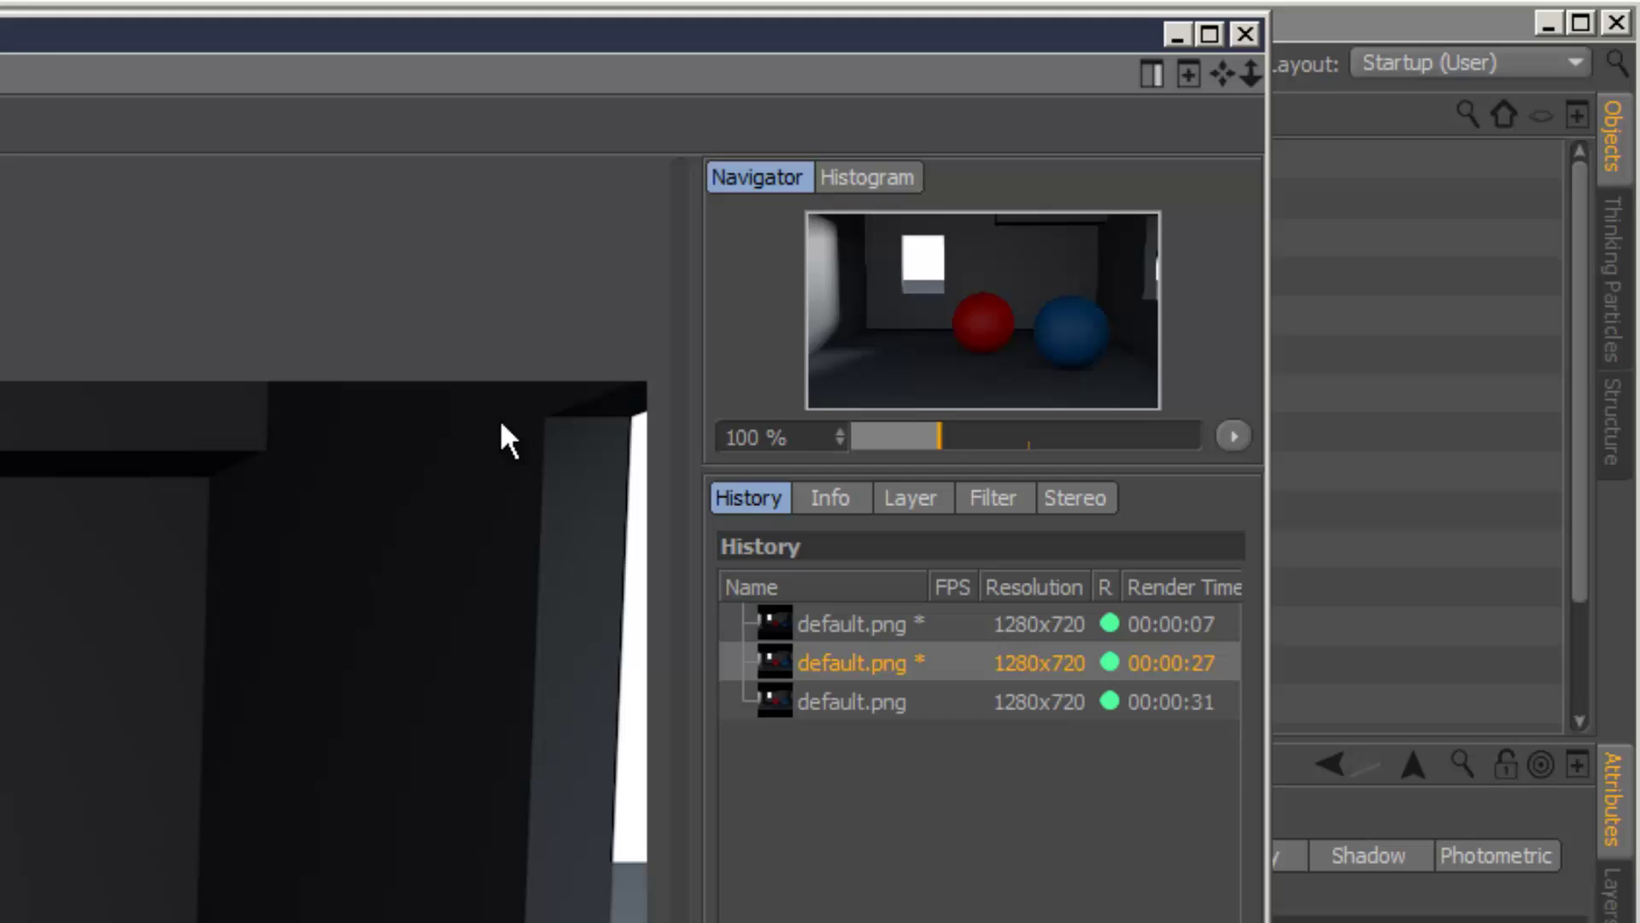
click(827, 702)
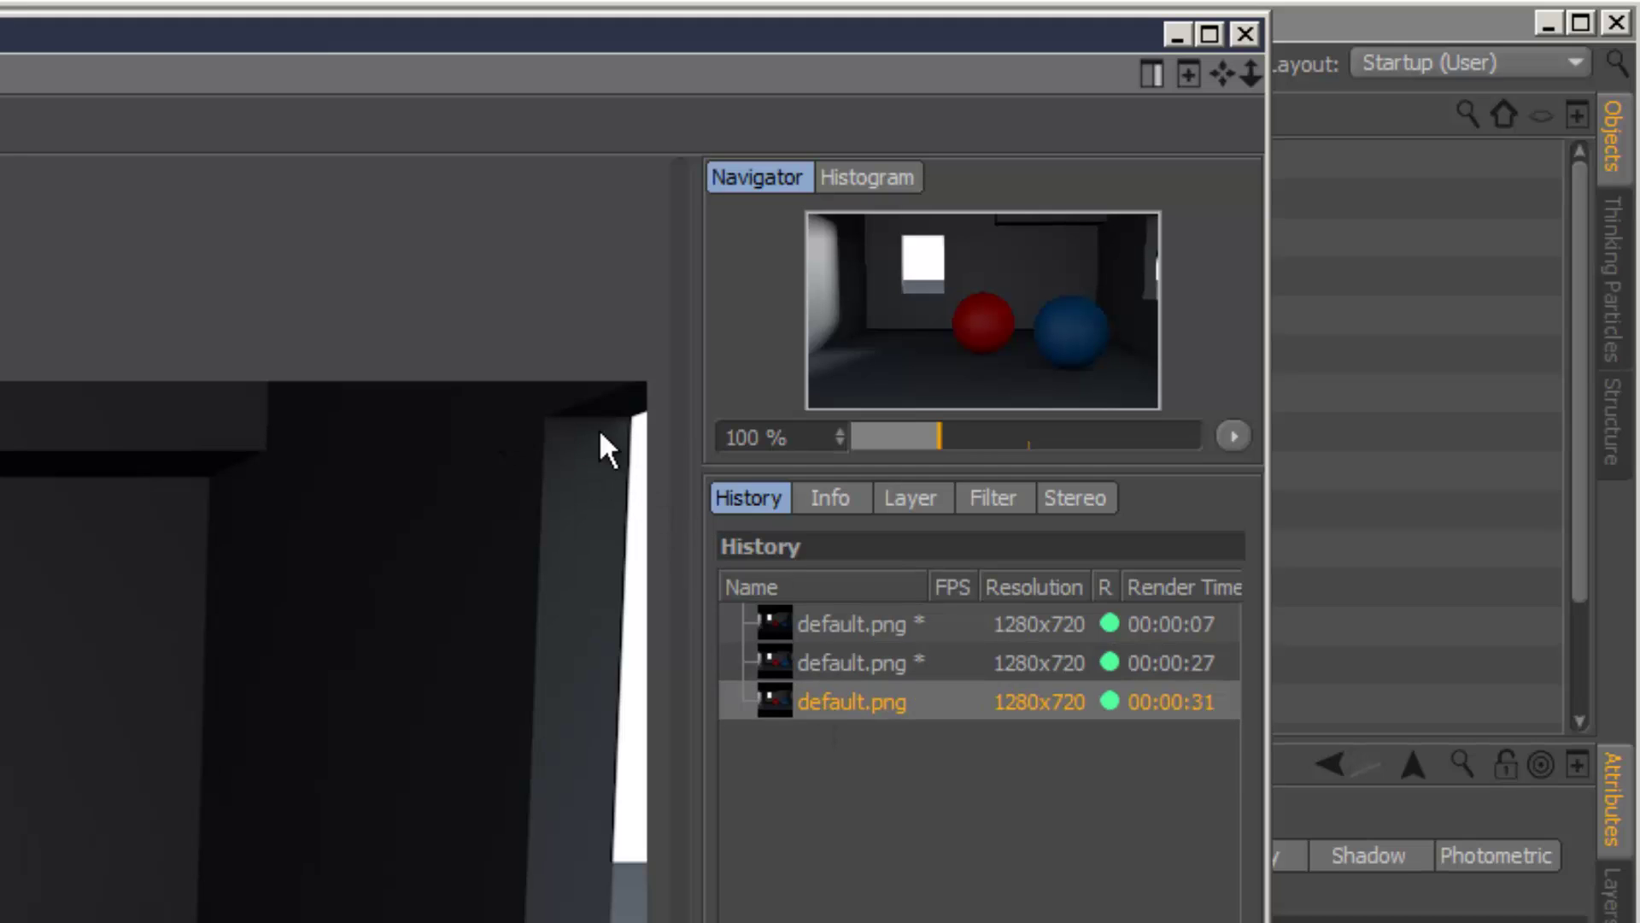
click(863, 659)
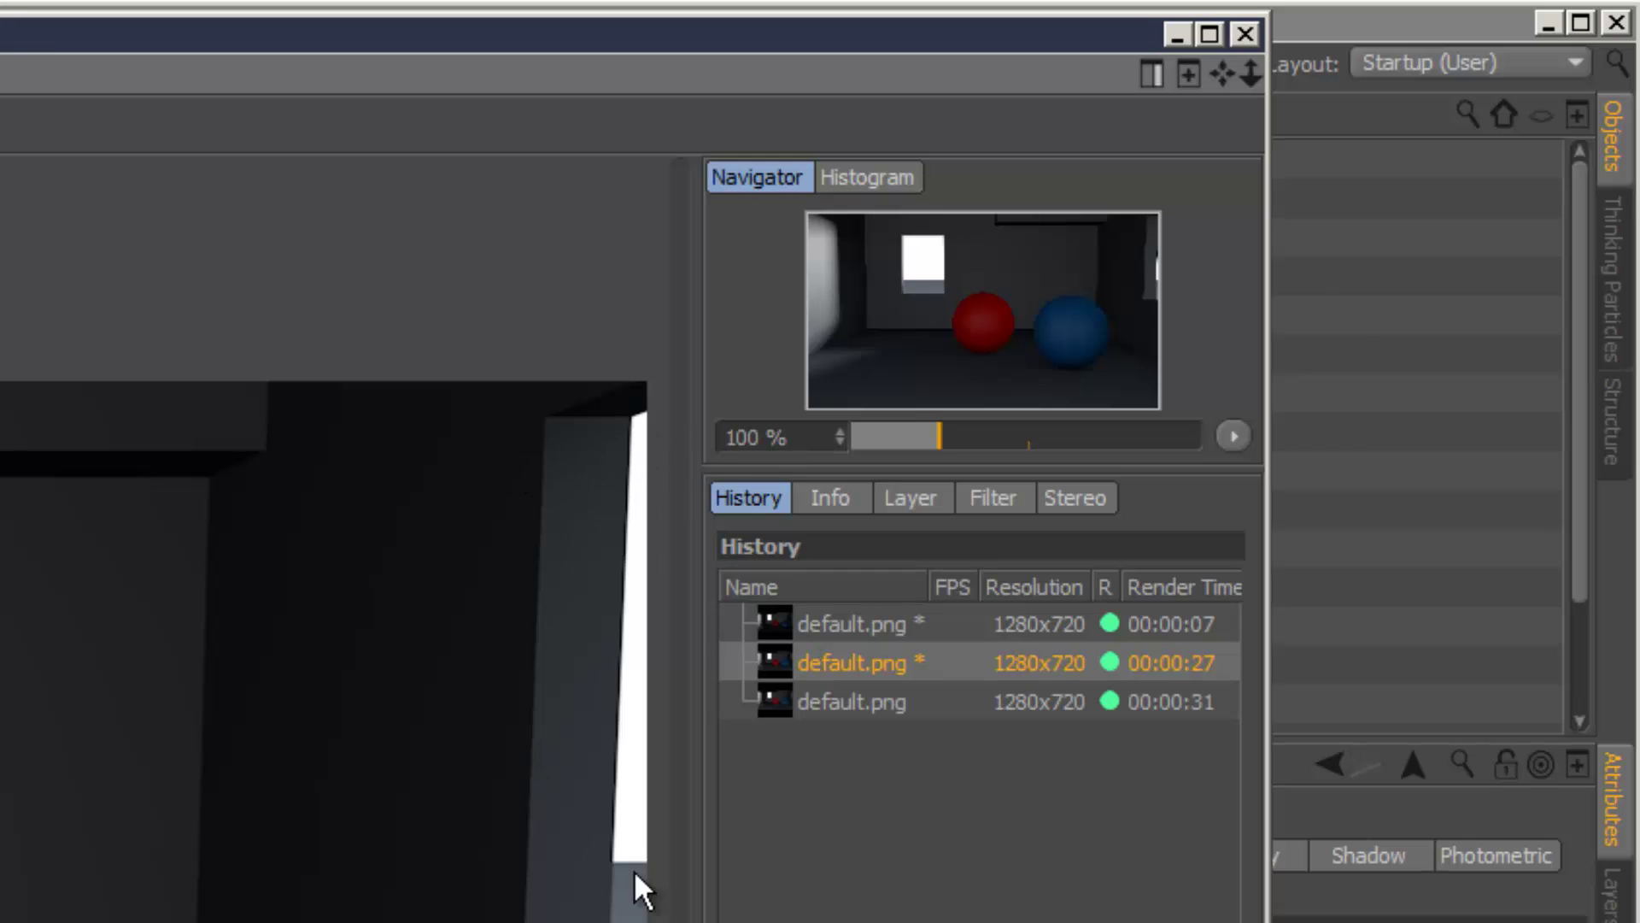
click(833, 701)
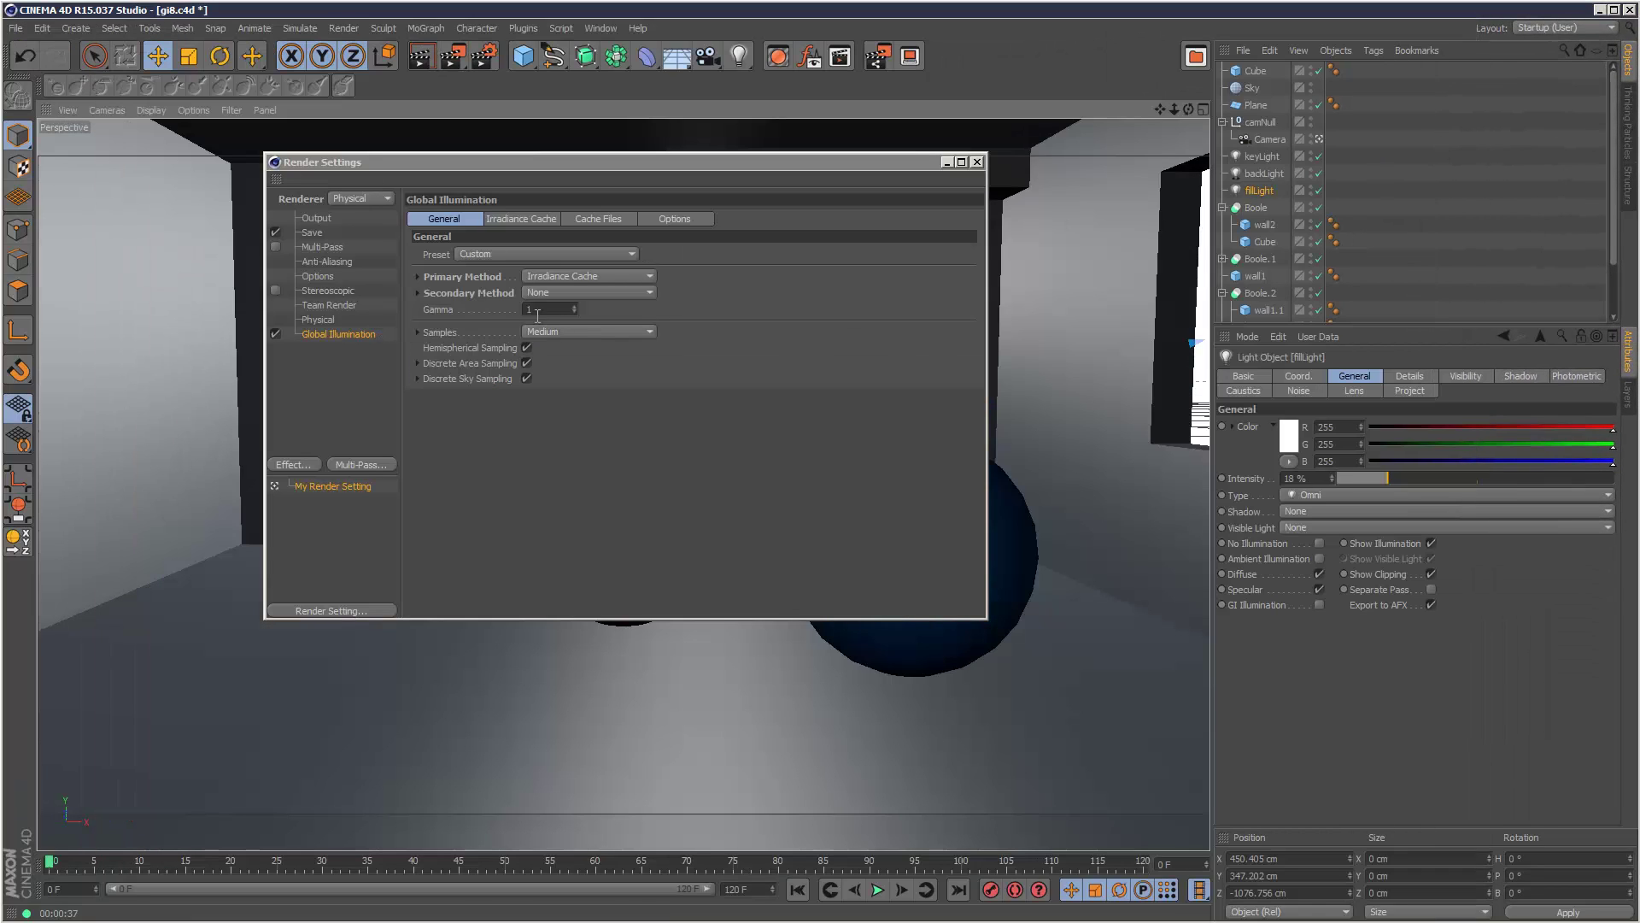
- Set the Secondary Method to Light Mapping and render again, overwriting default.png
click(597, 294)
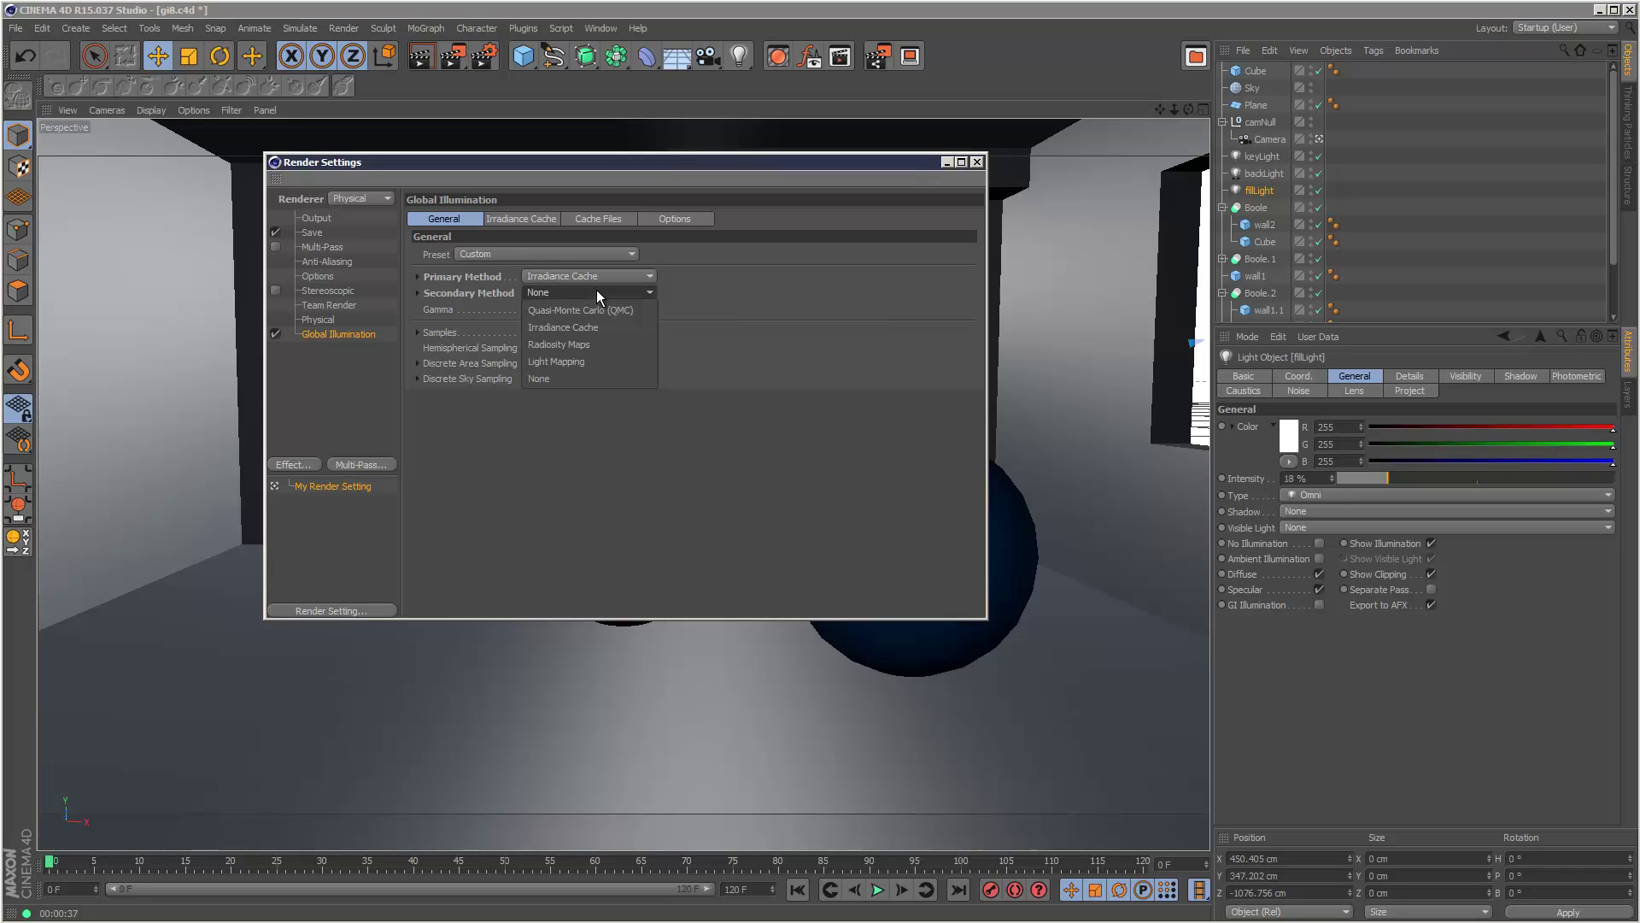
click(589, 365)
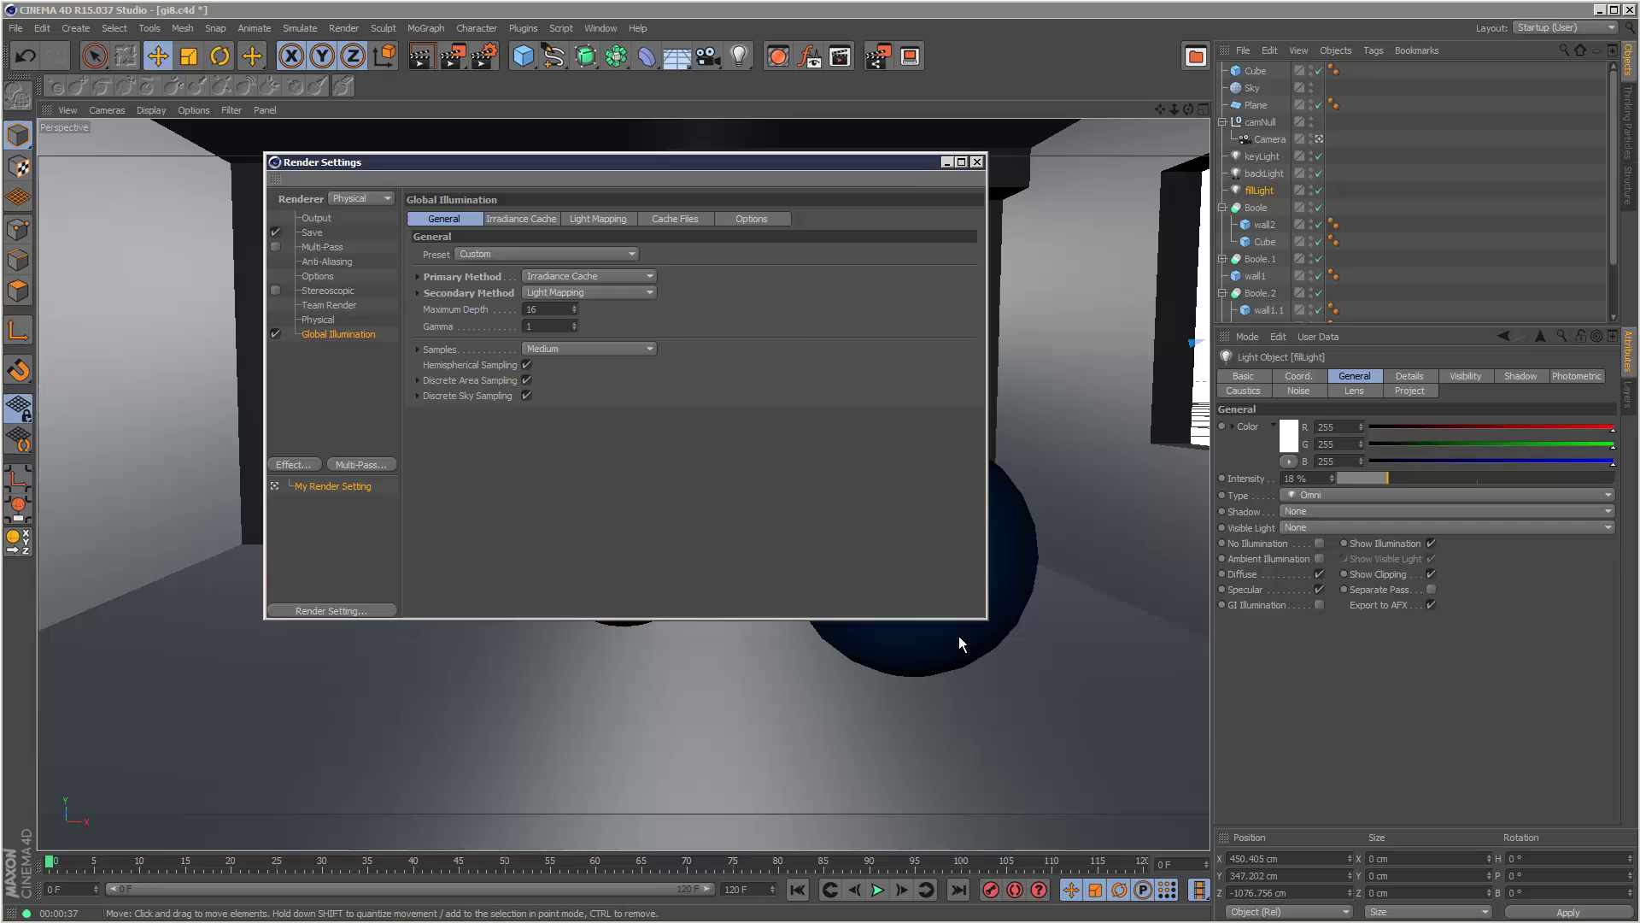
click(455, 56)
click(754, 539)
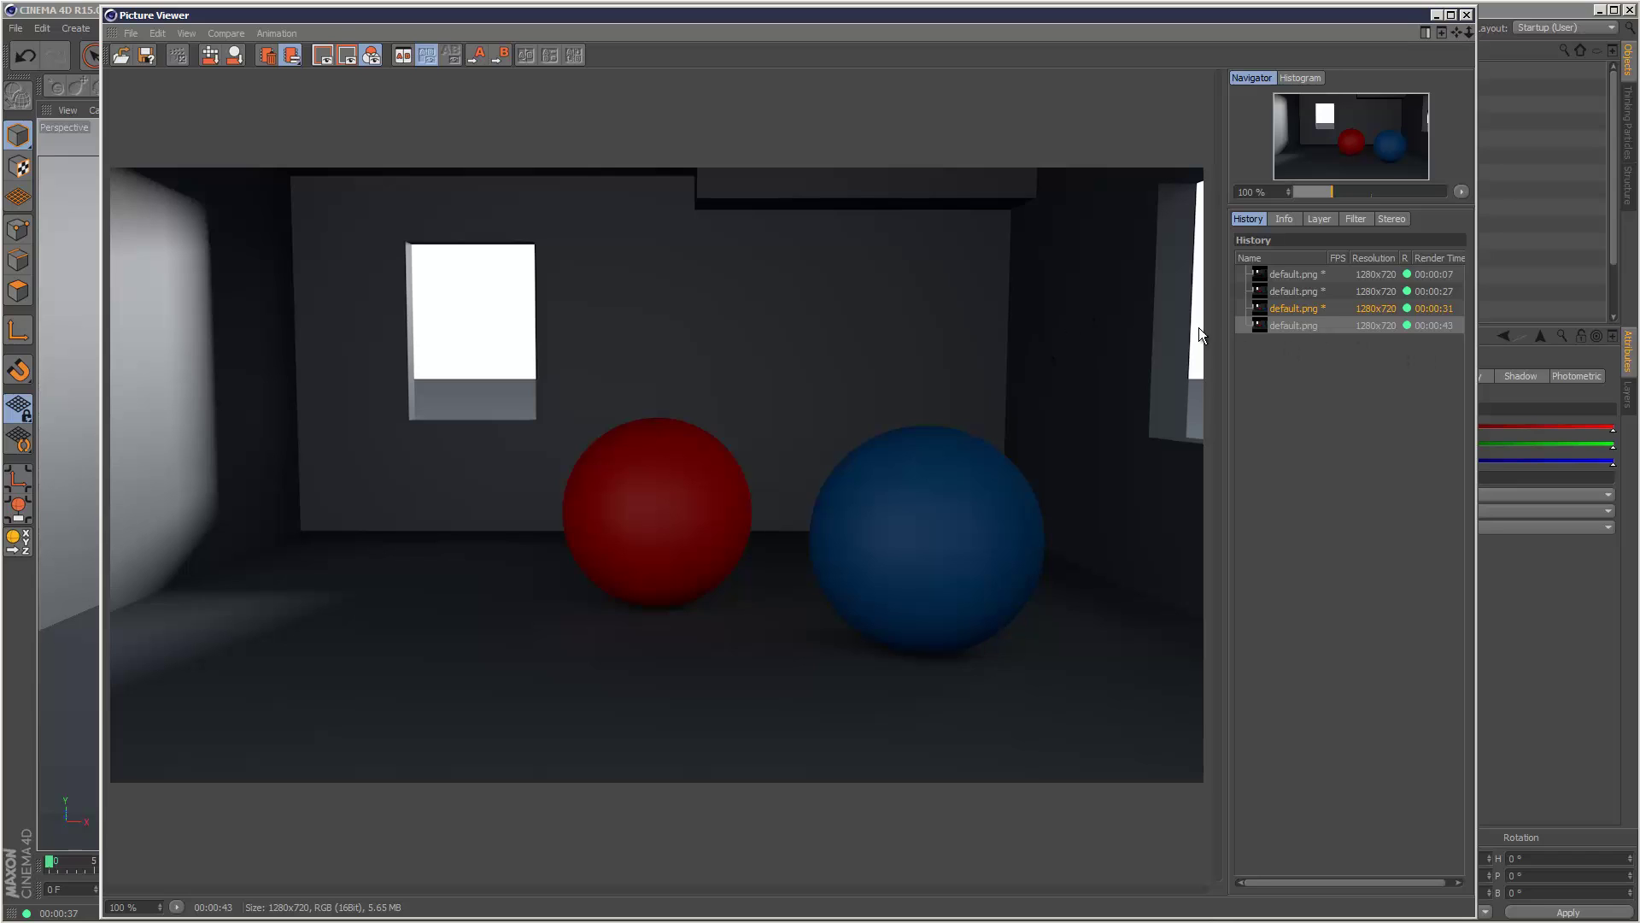
- Flip between the 00:00:31 and 00:00:43 History renders, ending on the 43-second Light Mapping render
click(1299, 309)
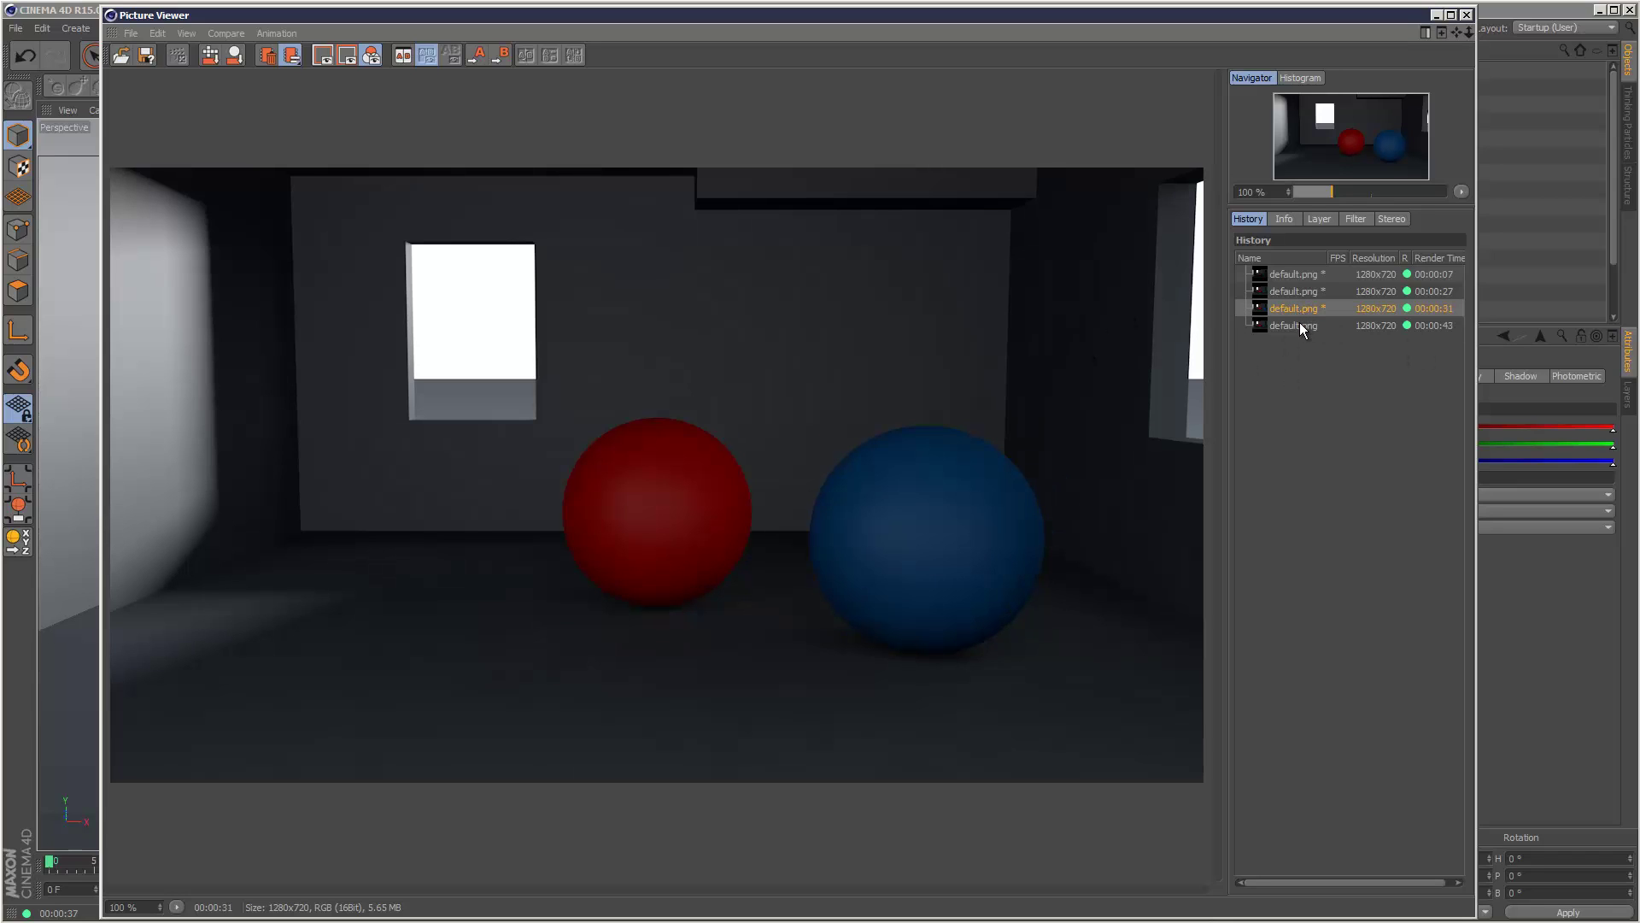
click(1300, 330)
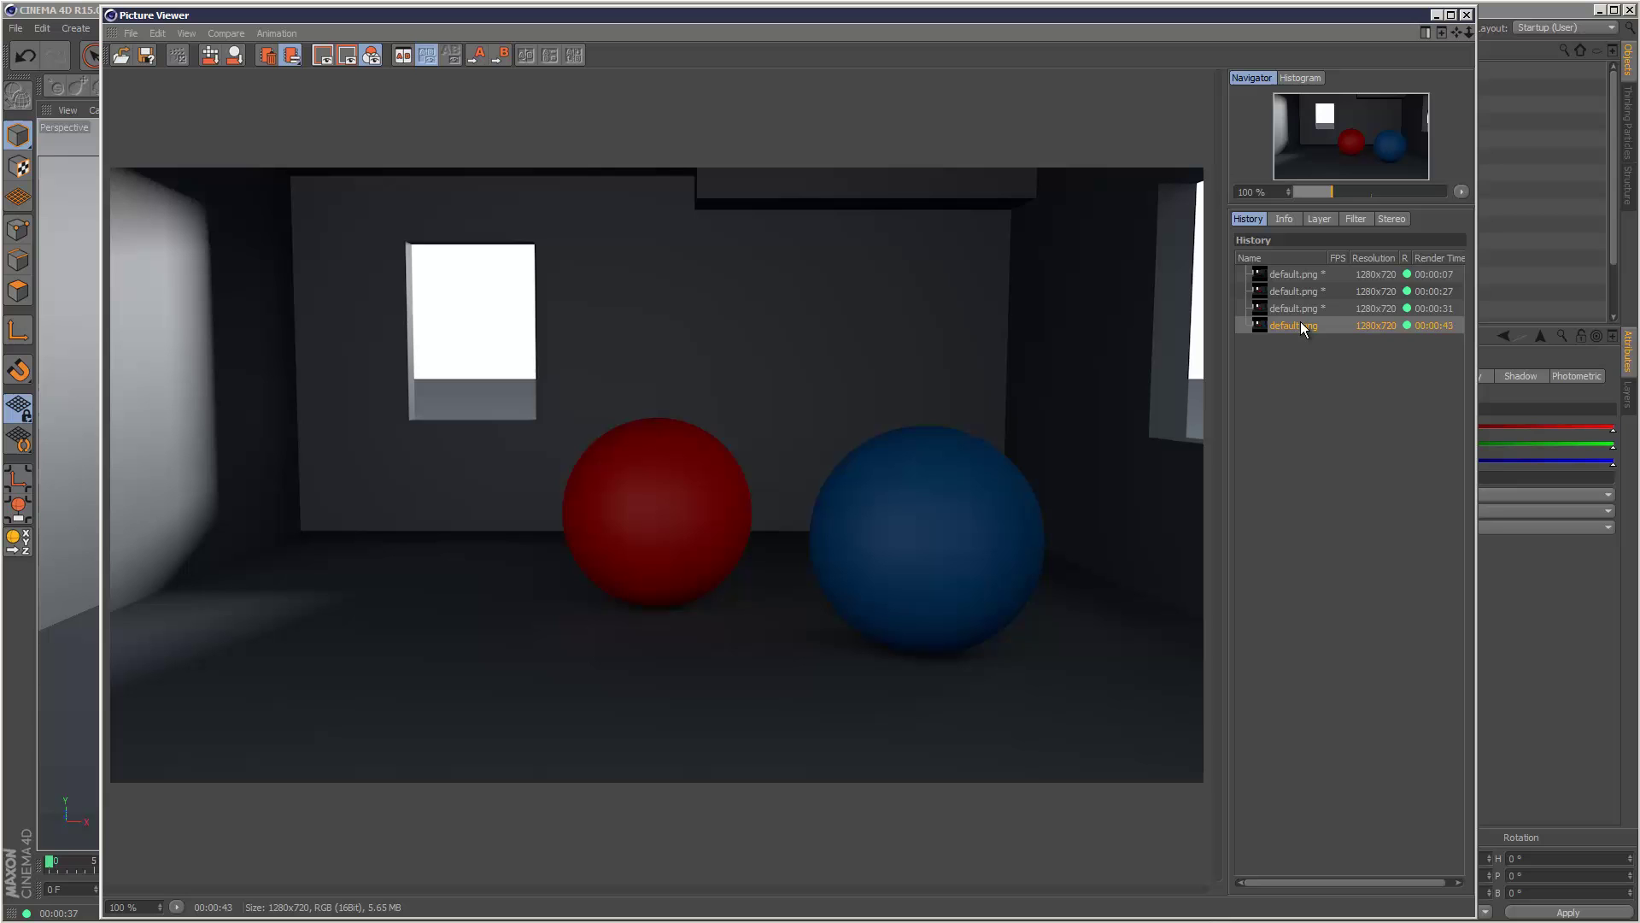
click(1300, 308)
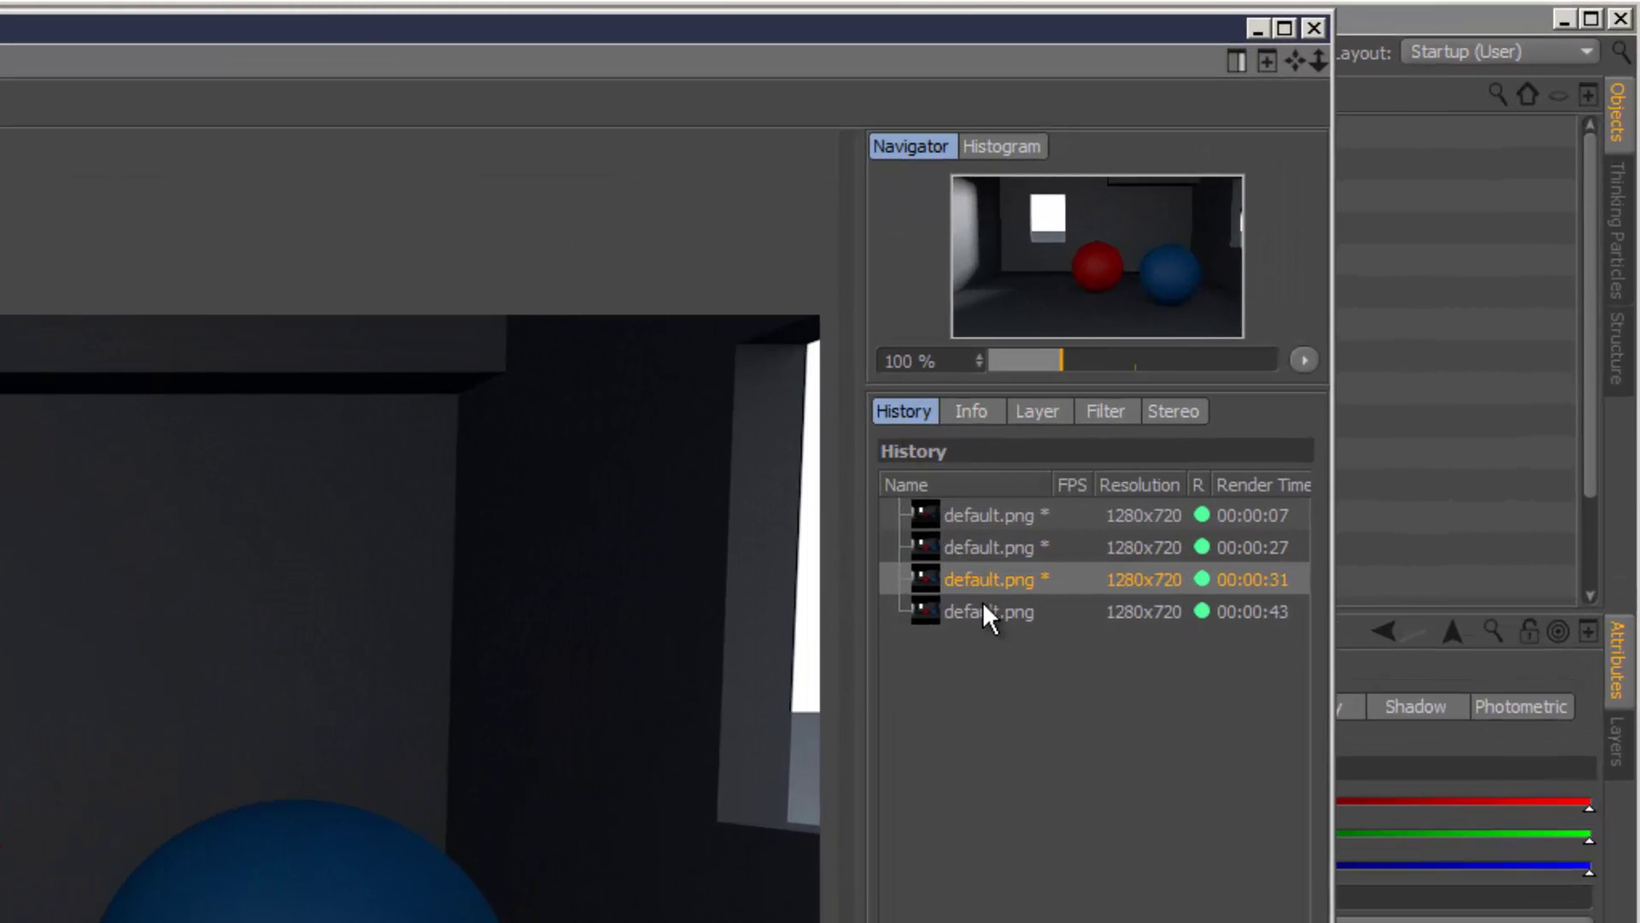
click(990, 612)
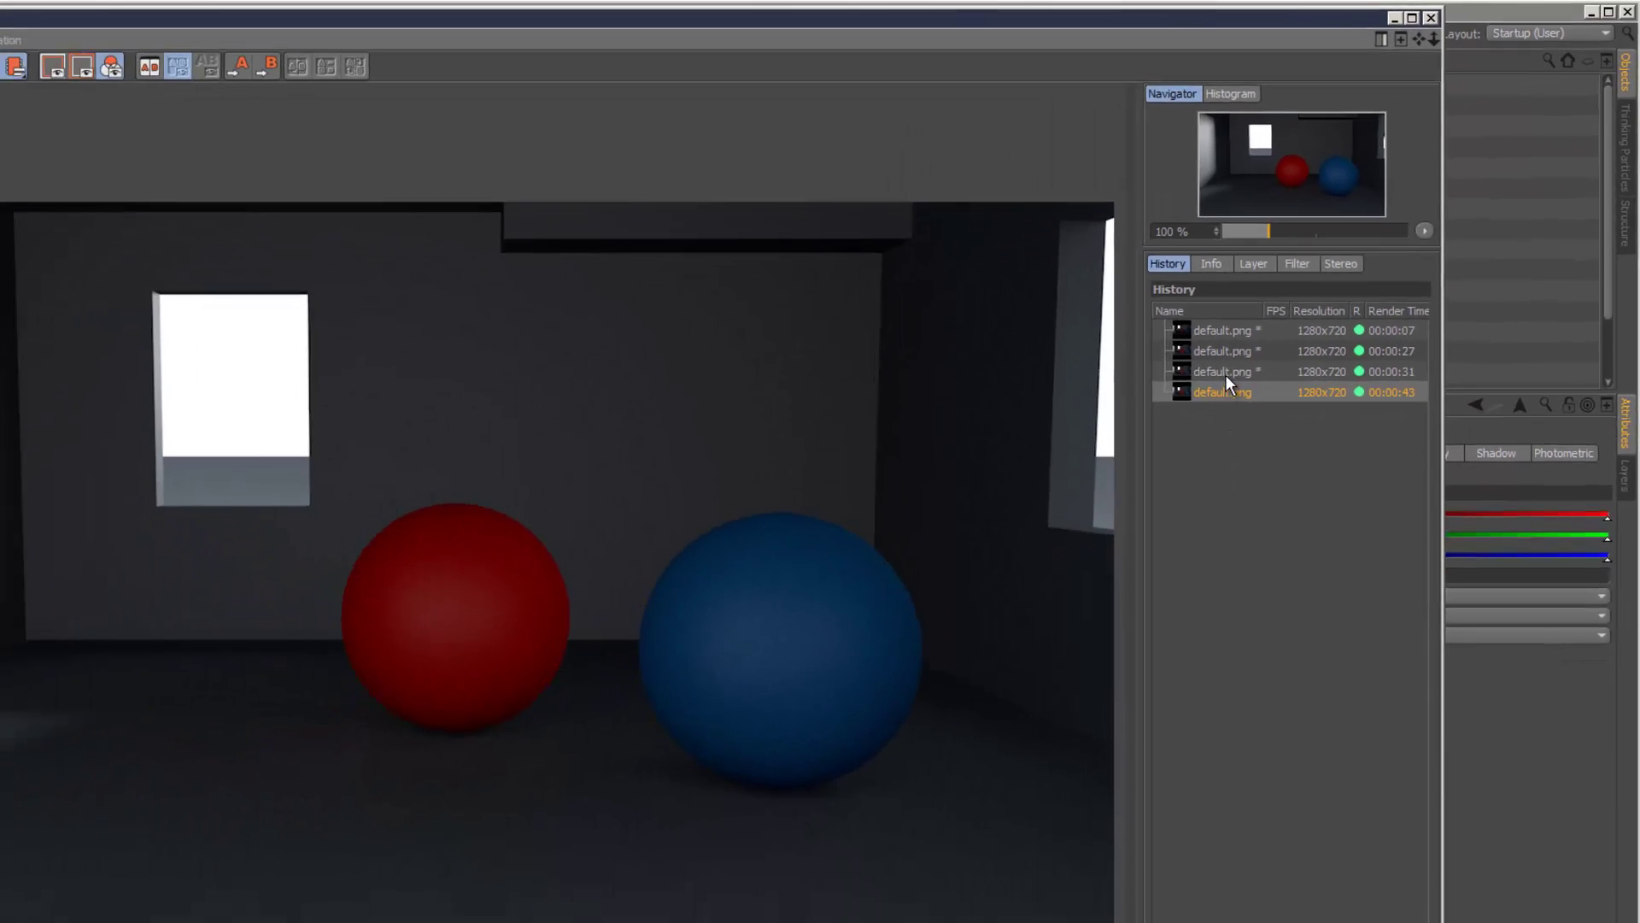
click(992, 579)
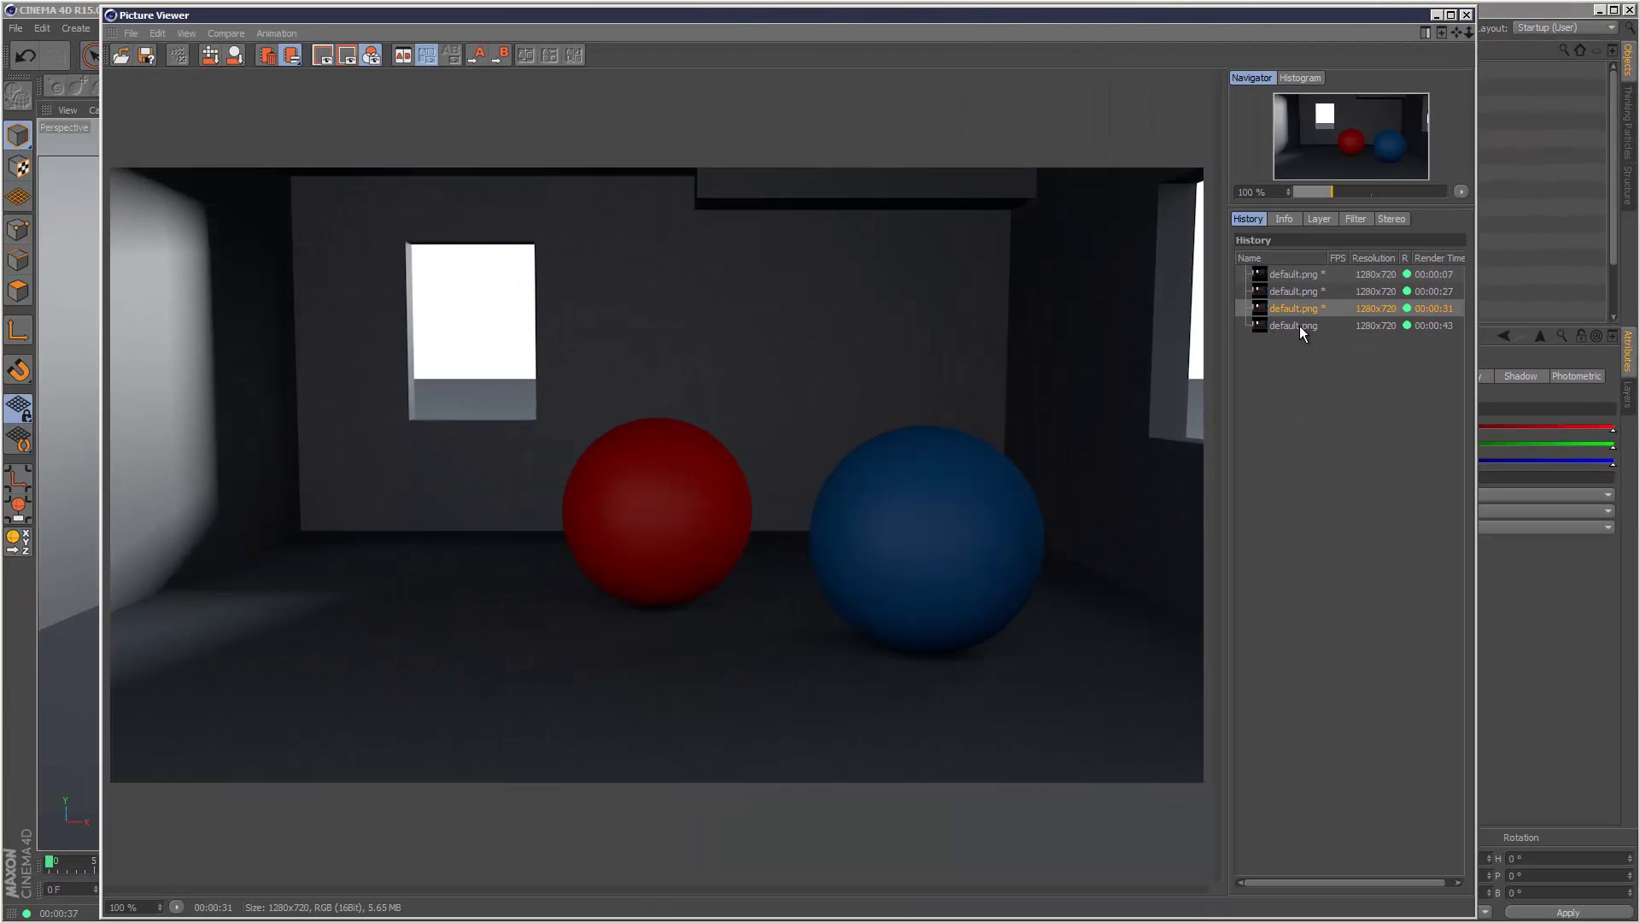
click(1299, 325)
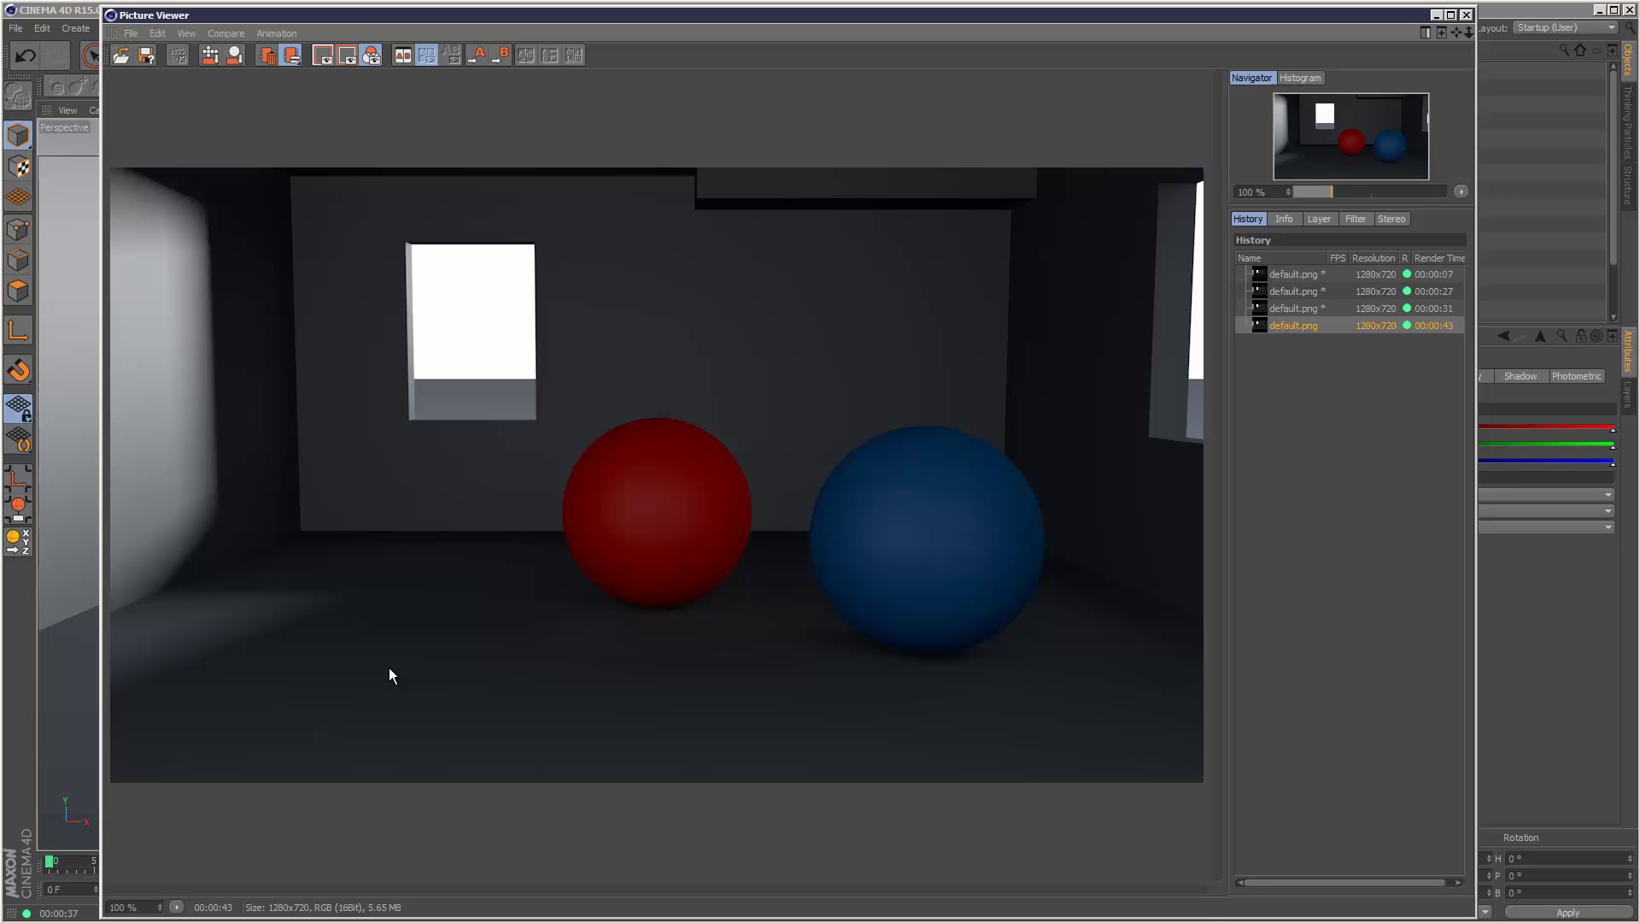
click(1302, 308)
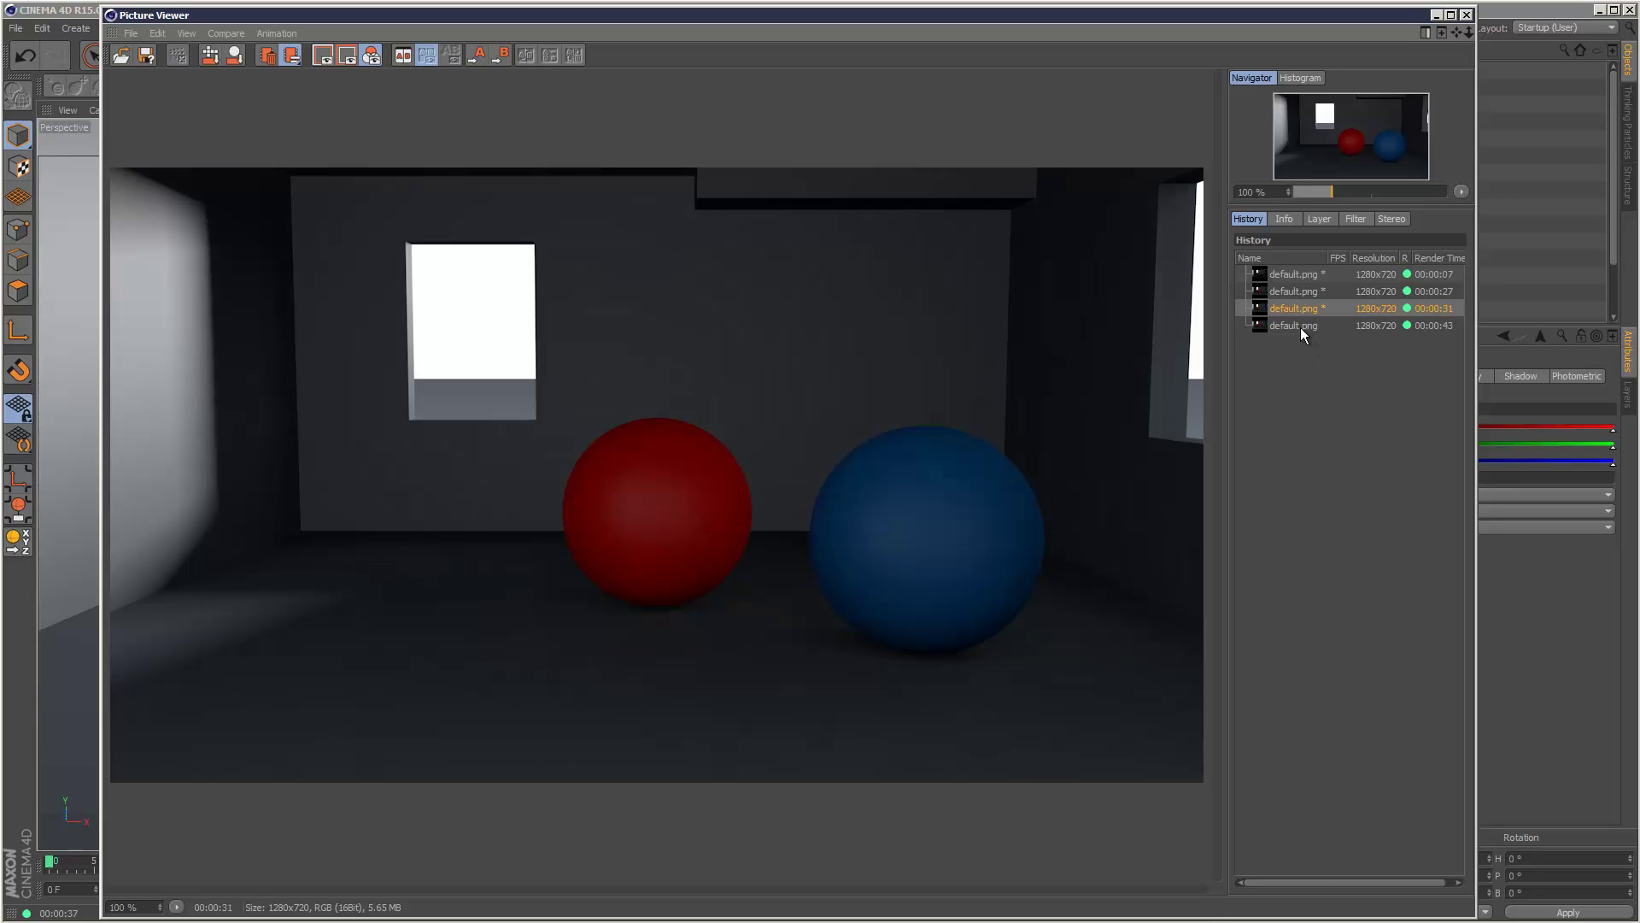
click(1300, 325)
click(1296, 311)
click(1294, 326)
click(1291, 309)
click(1290, 324)
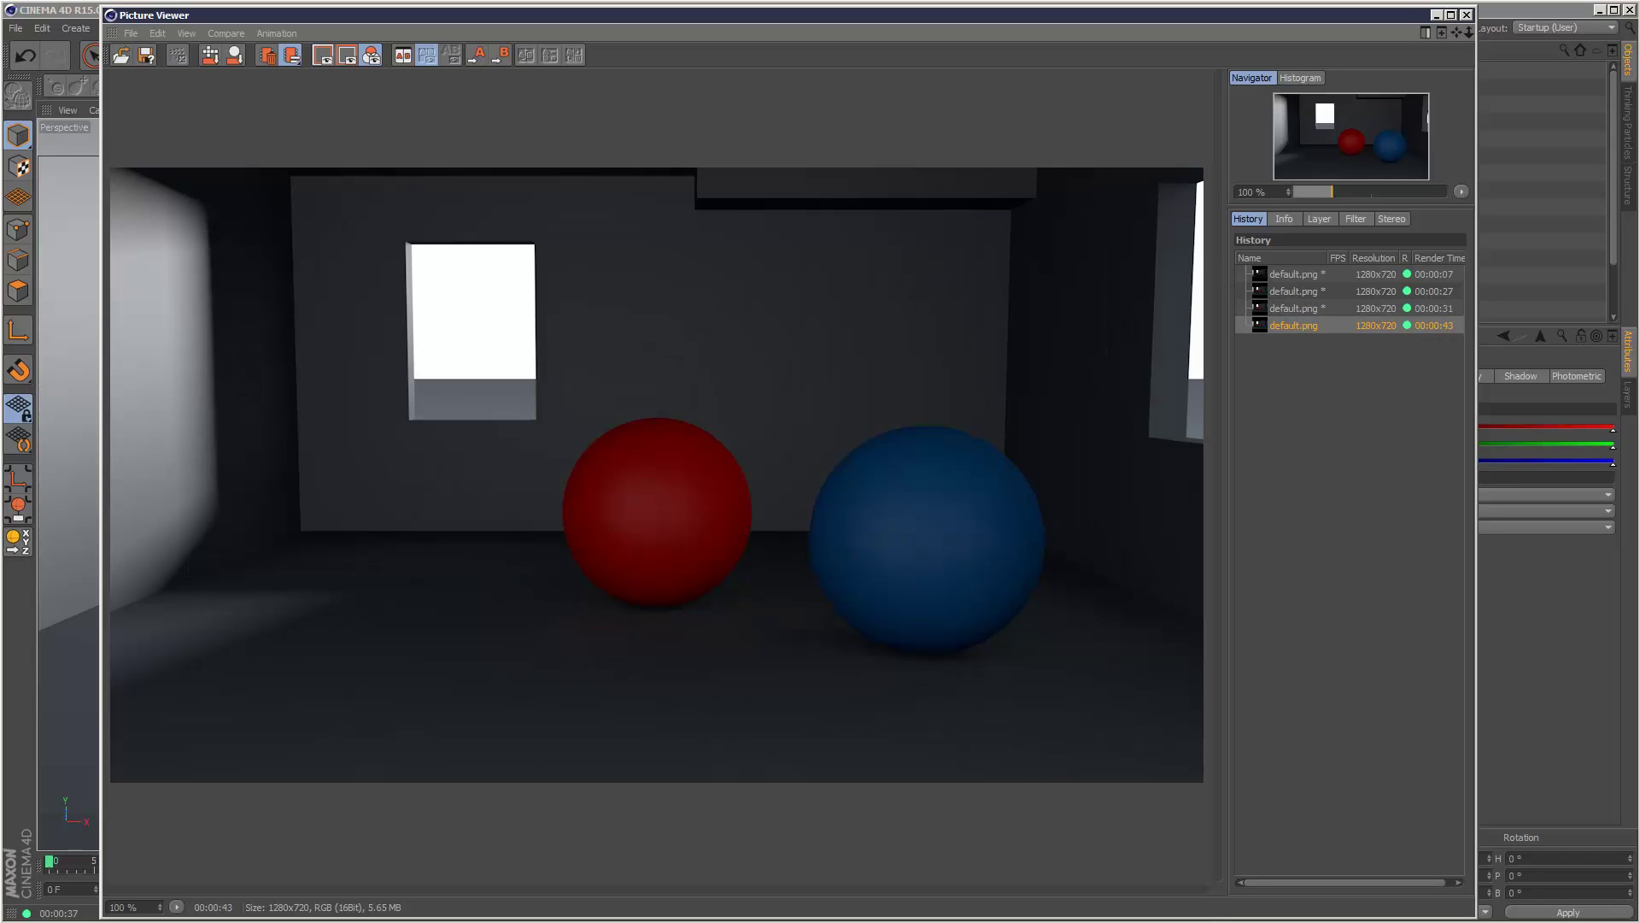
click(1310, 309)
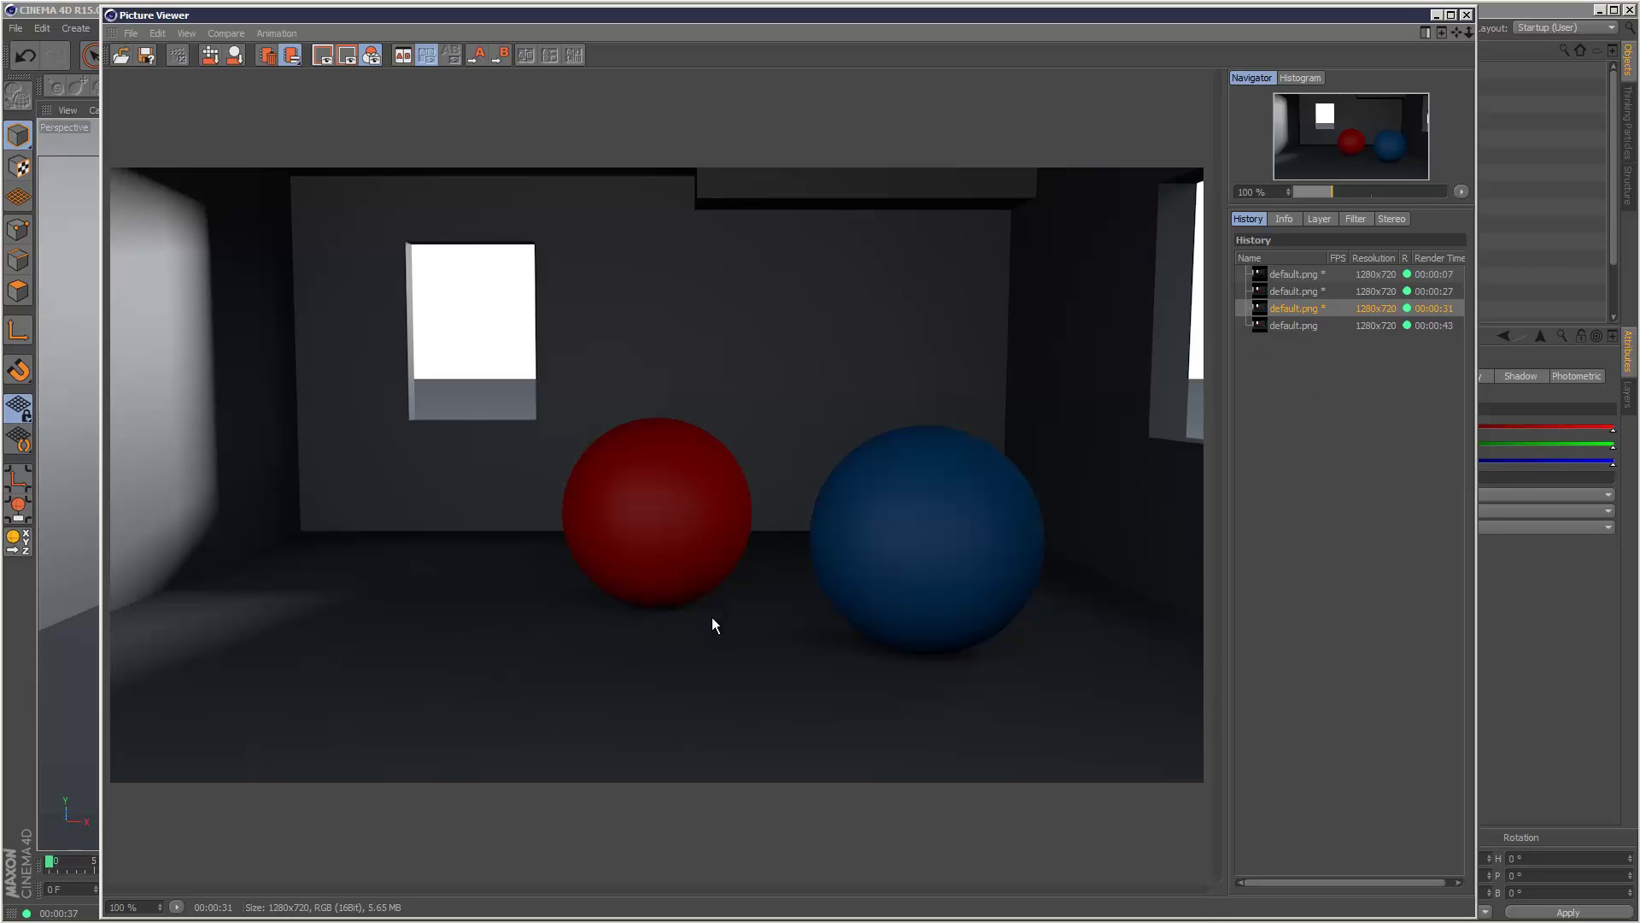
click(1293, 326)
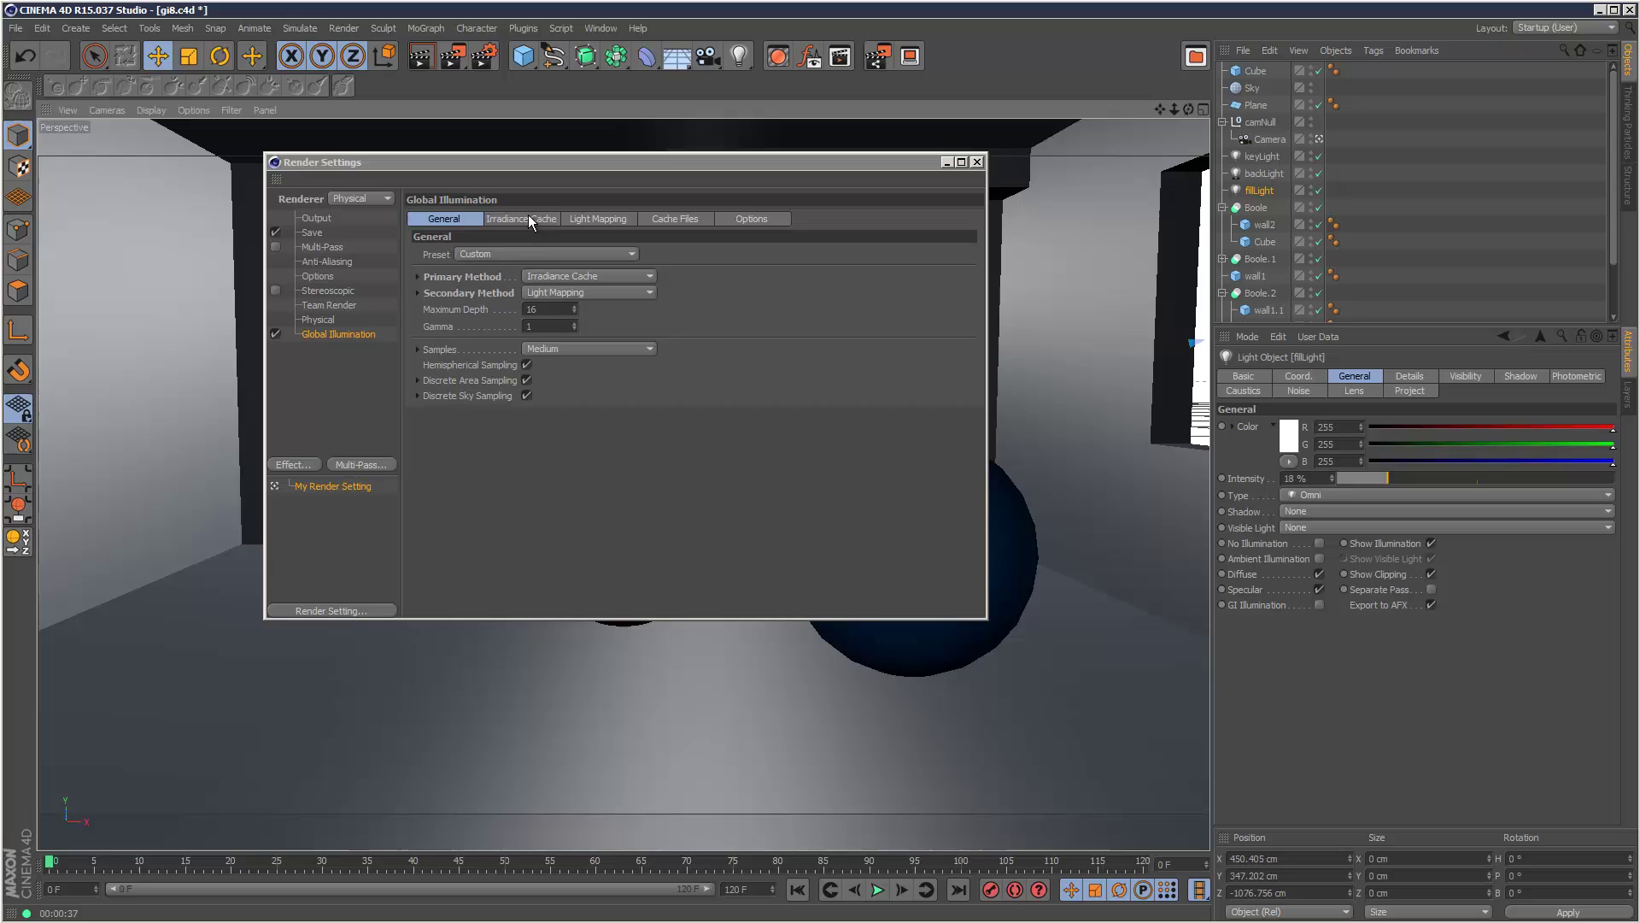
- Set Irradiance Cache Color Refinement to 100 % and render again, overwriting default.png
click(524, 217)
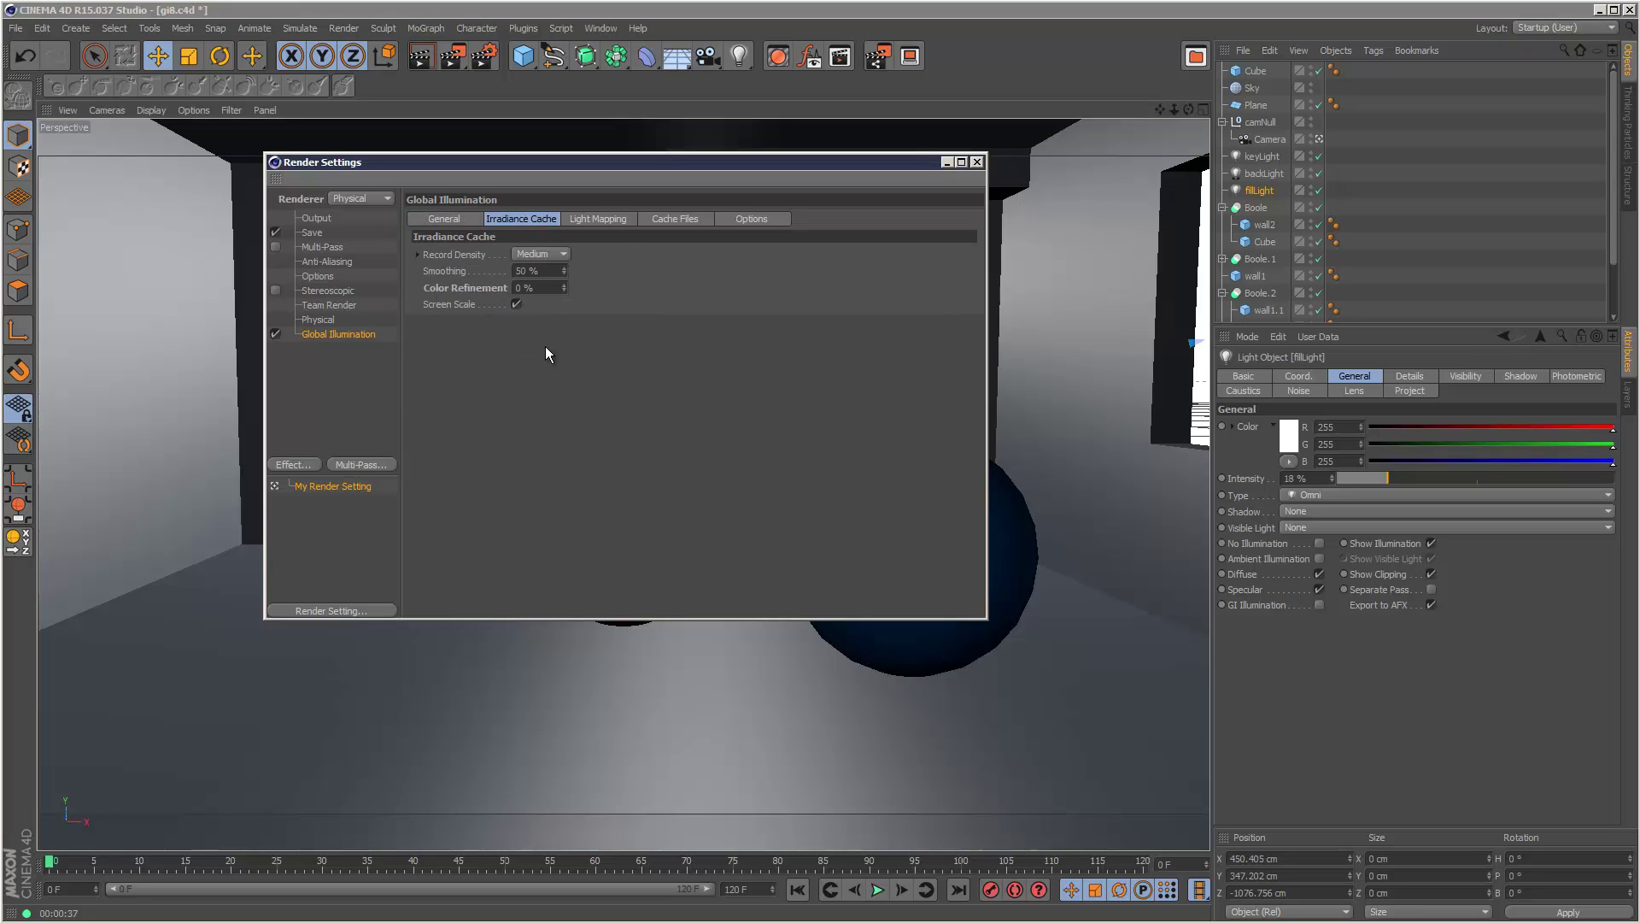
double_click(550, 289)
text(100)
key(Return)
click(457, 56)
click(775, 538)
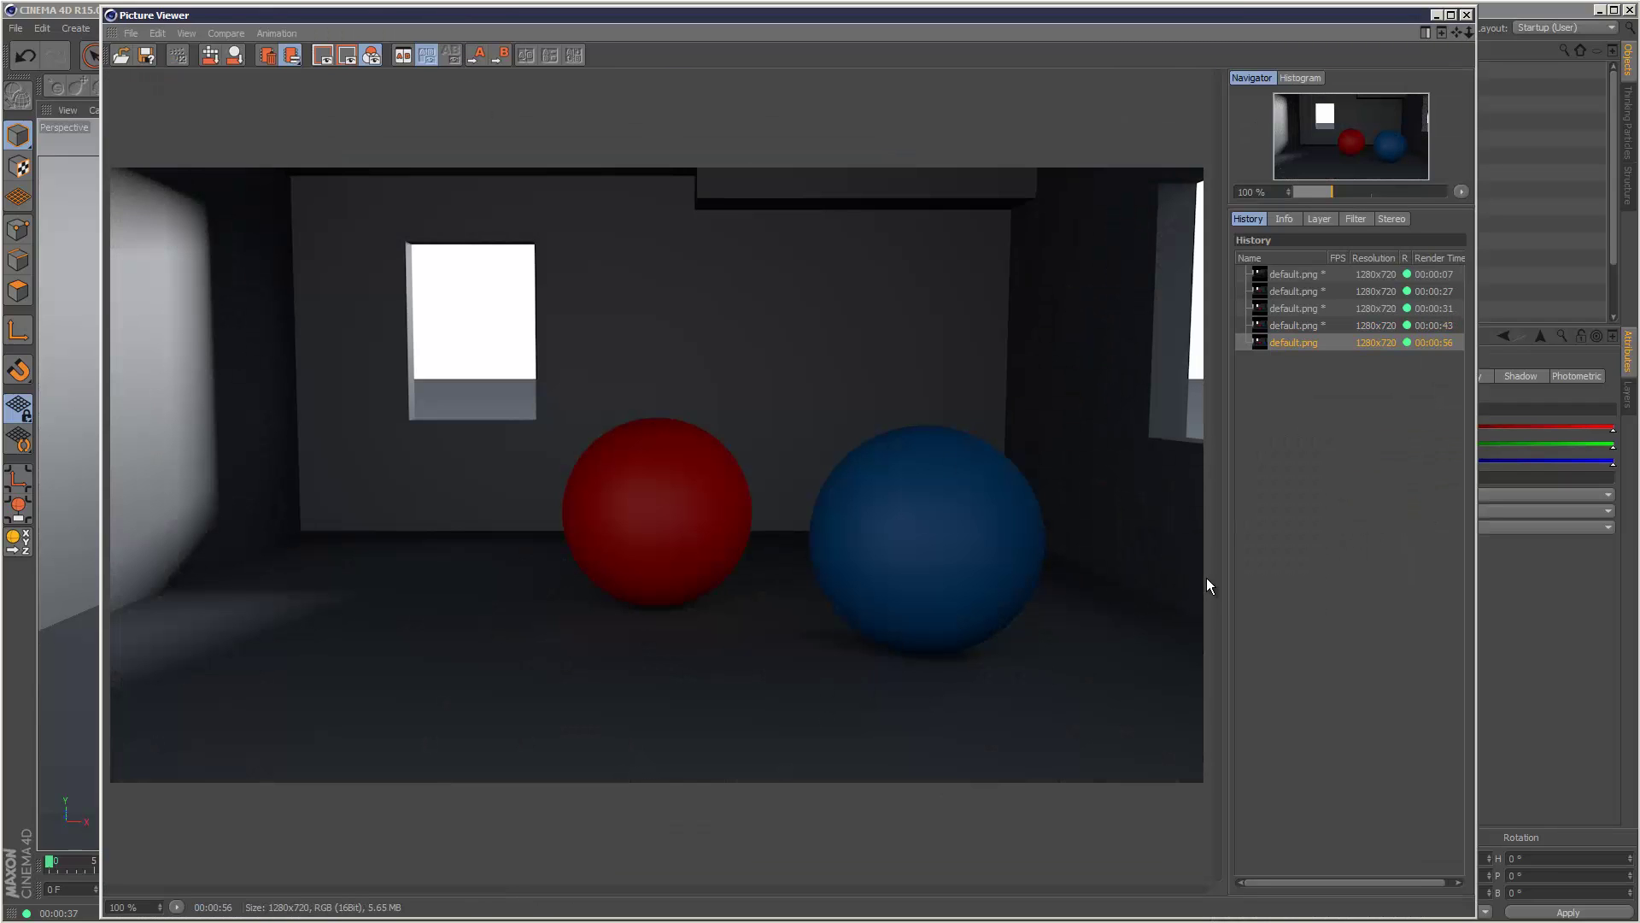
- Flip between the 43- and 56-second renders, ending on 56 seconds, then close the Picture Viewer
click(1296, 326)
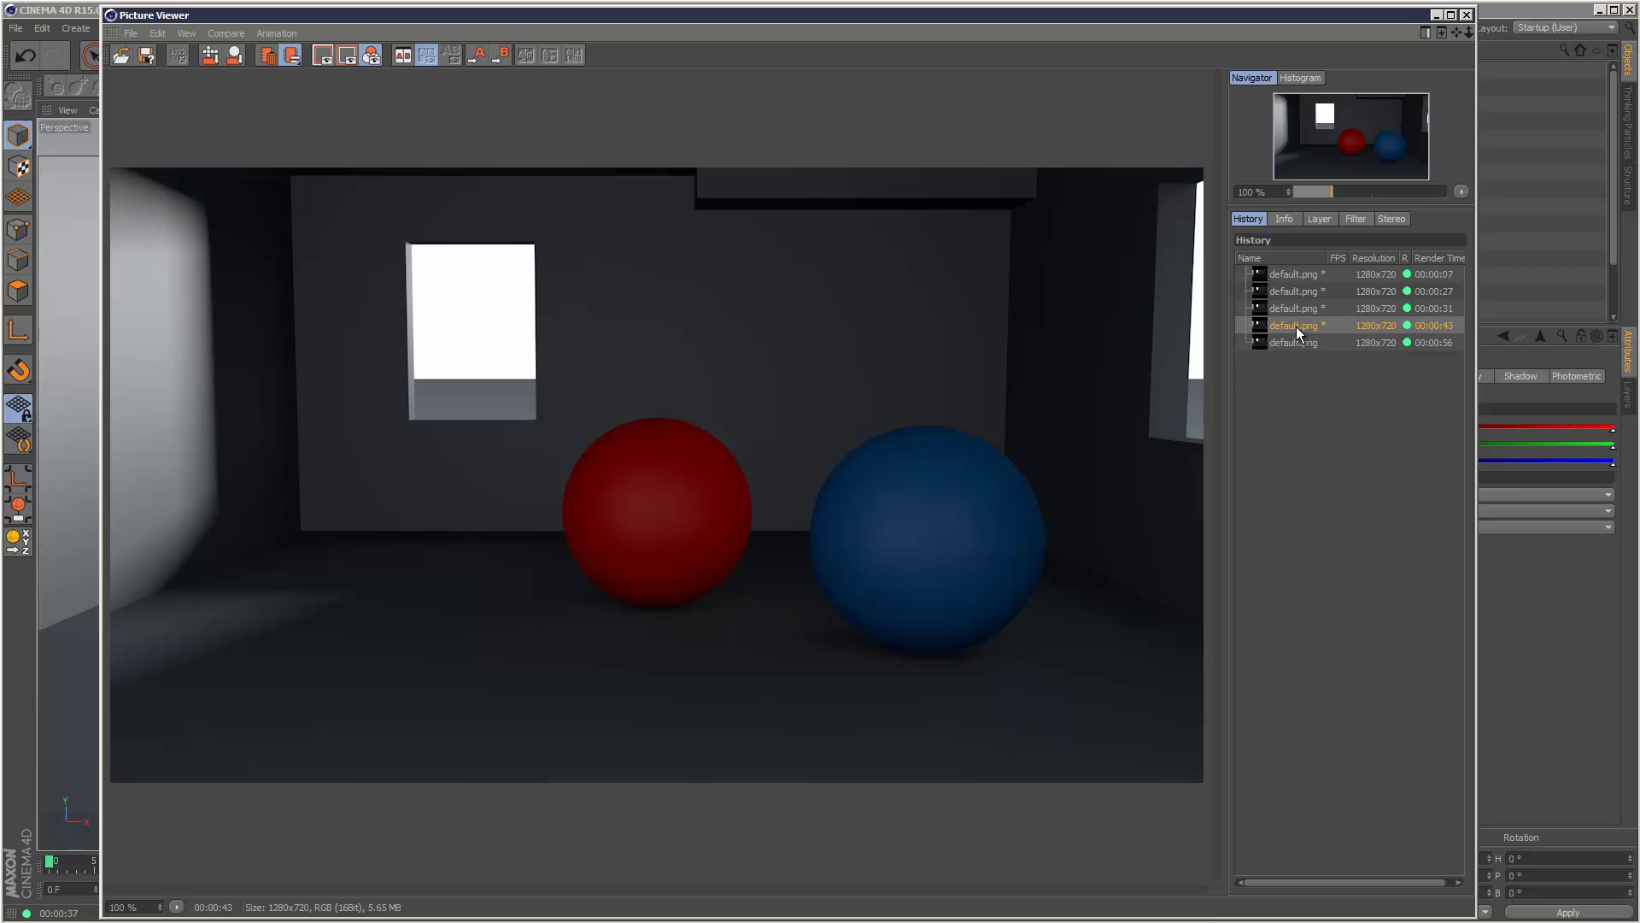
click(1307, 342)
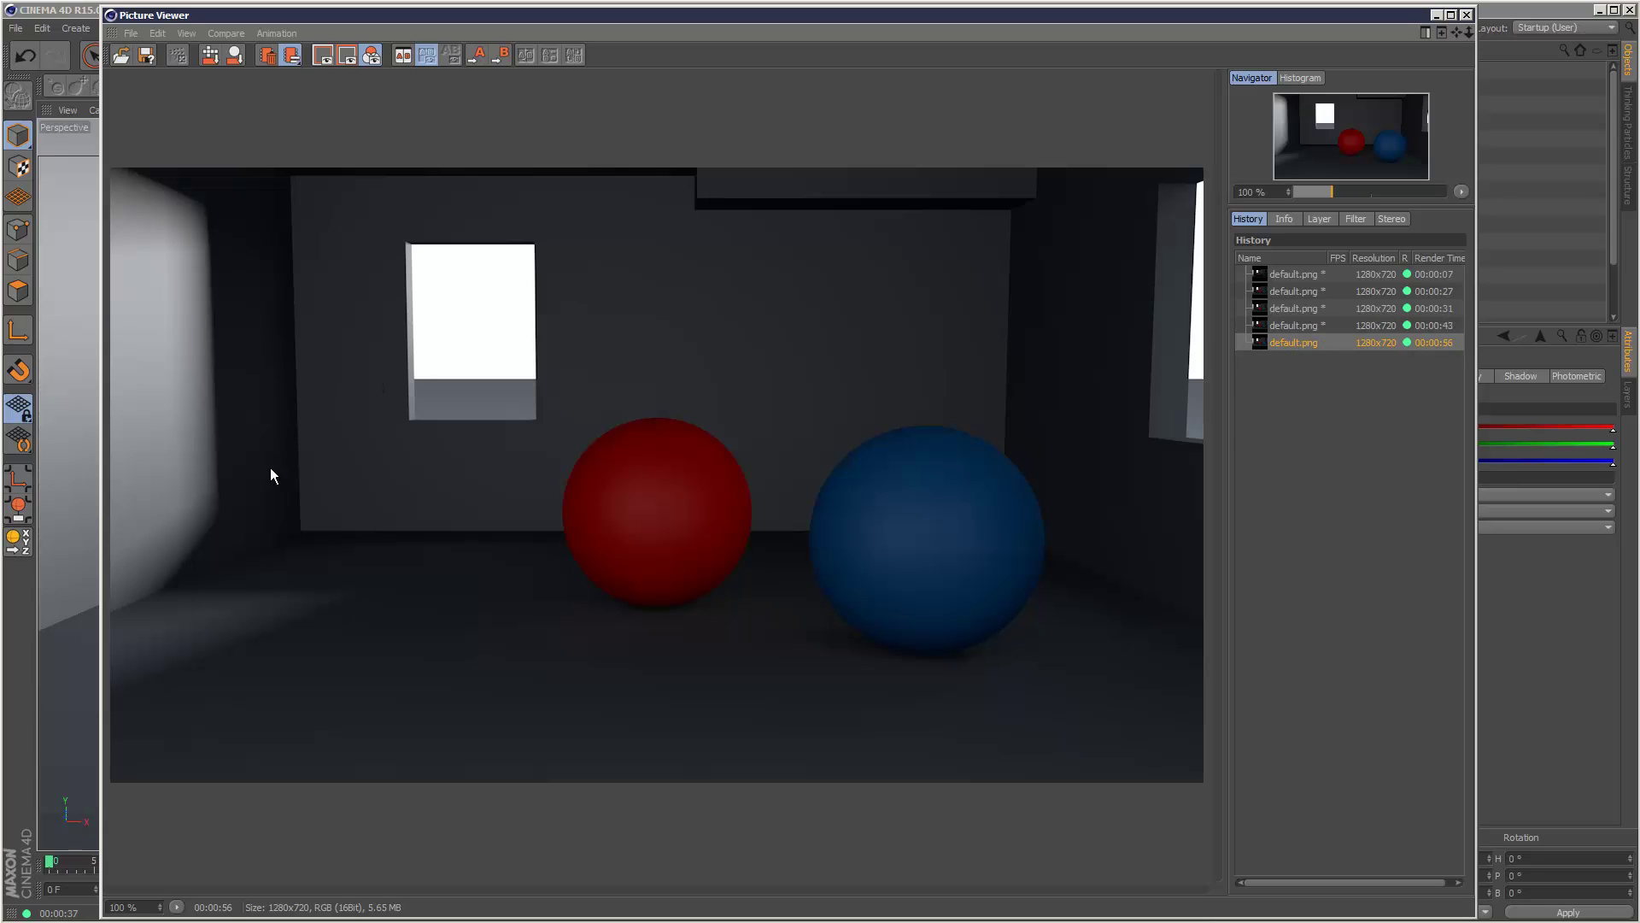
click(1309, 323)
click(1308, 340)
click(1304, 330)
click(1309, 340)
click(1309, 331)
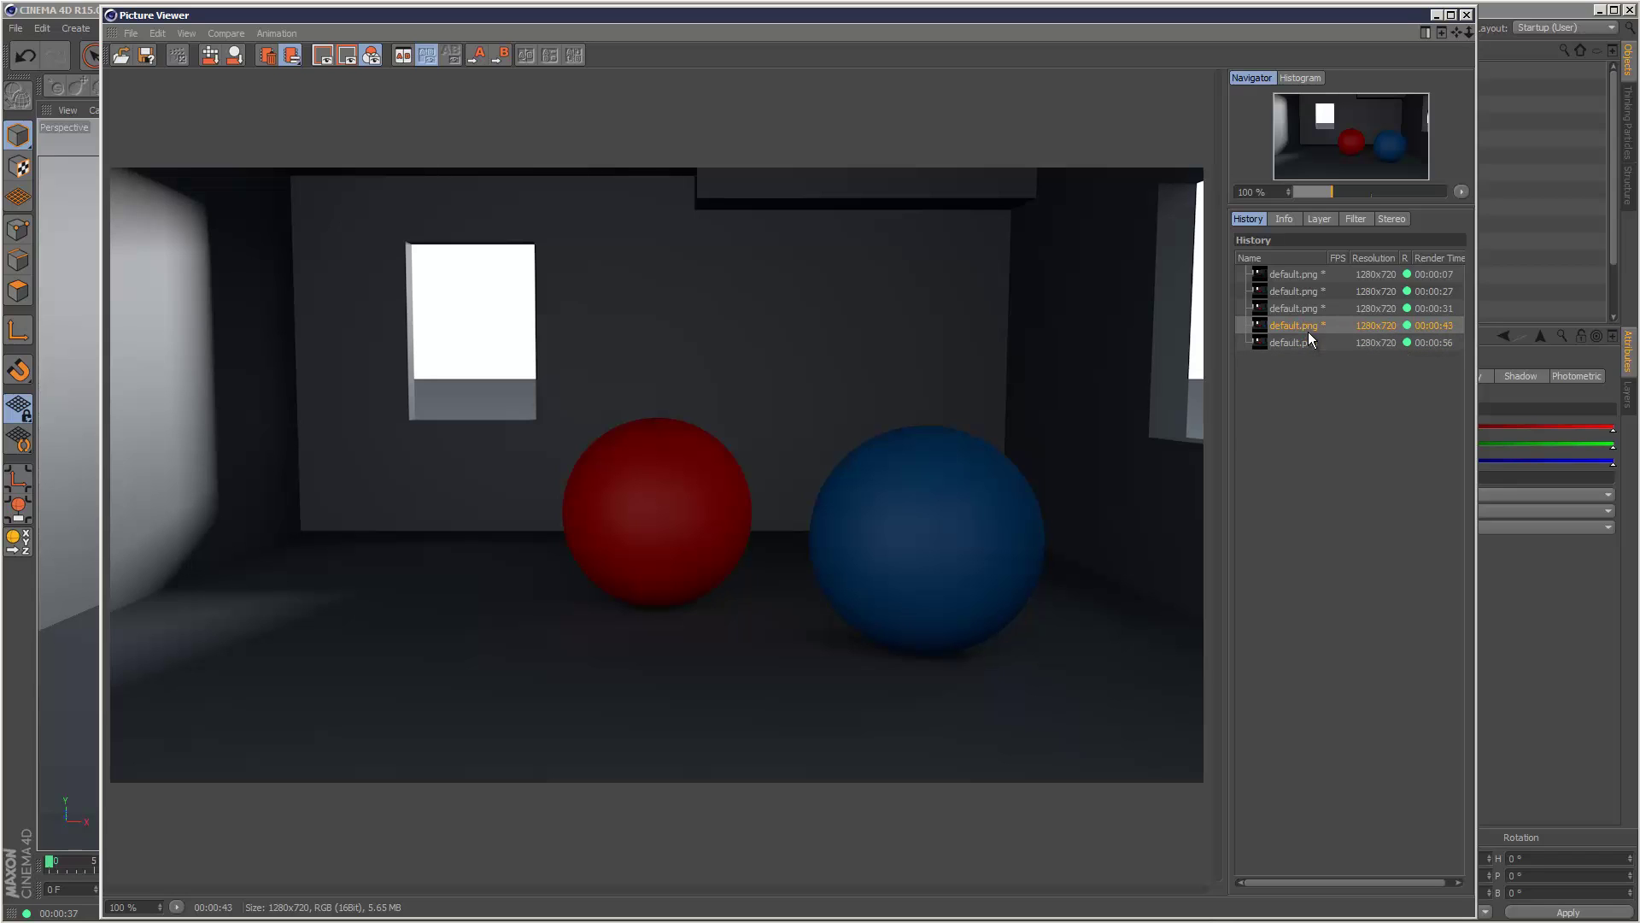
click(1311, 344)
click(1307, 331)
click(1307, 344)
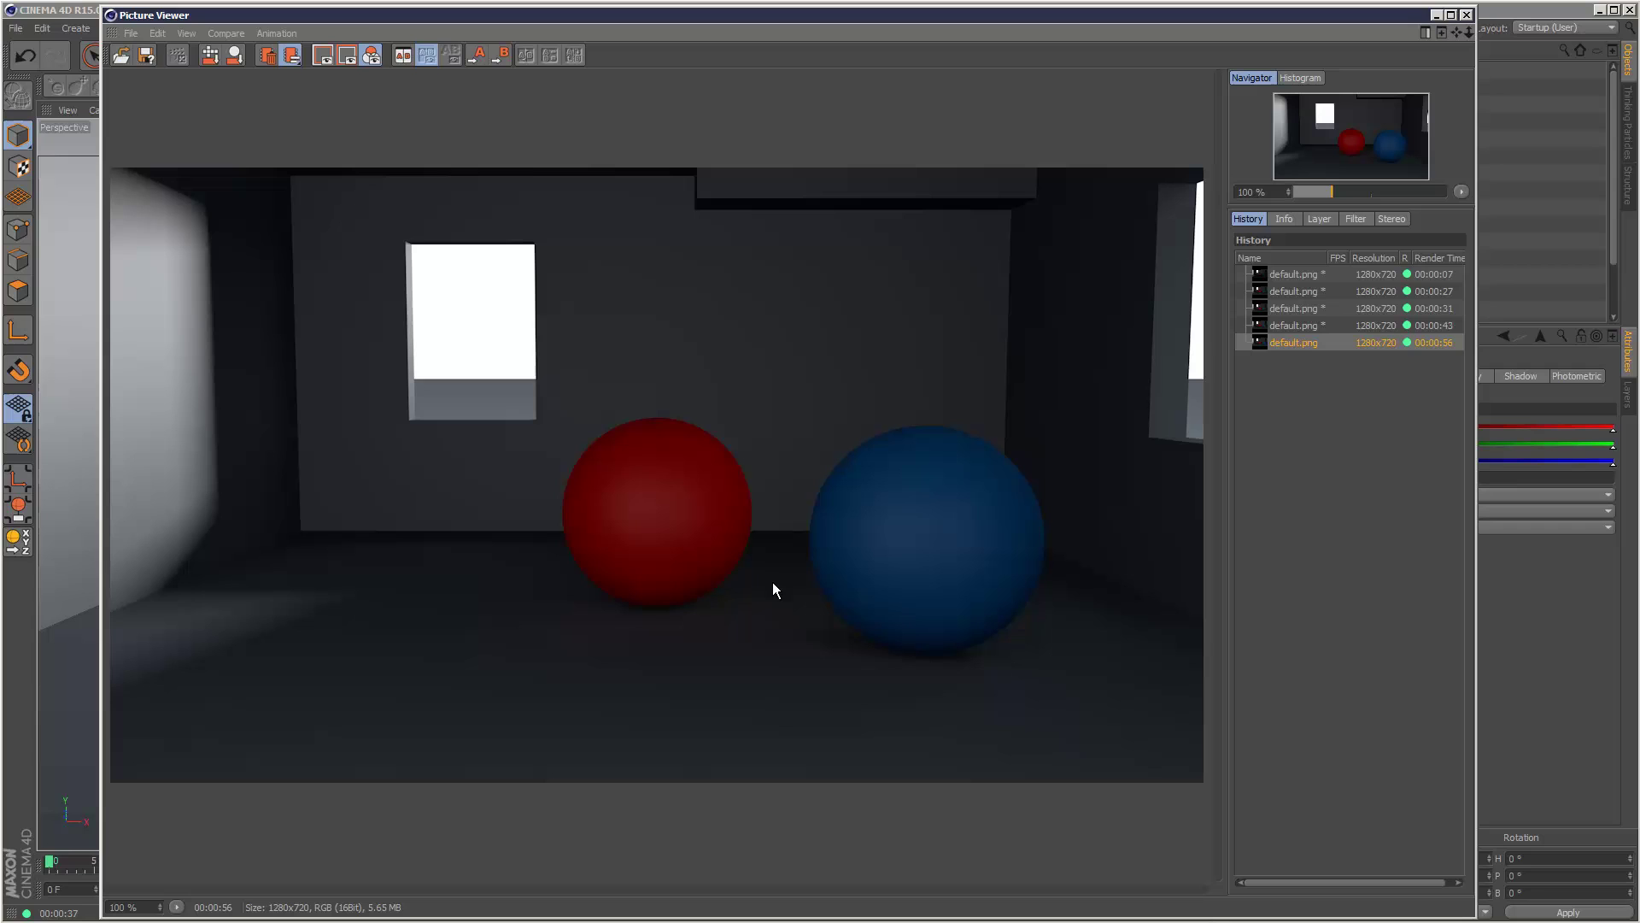
click(1466, 15)
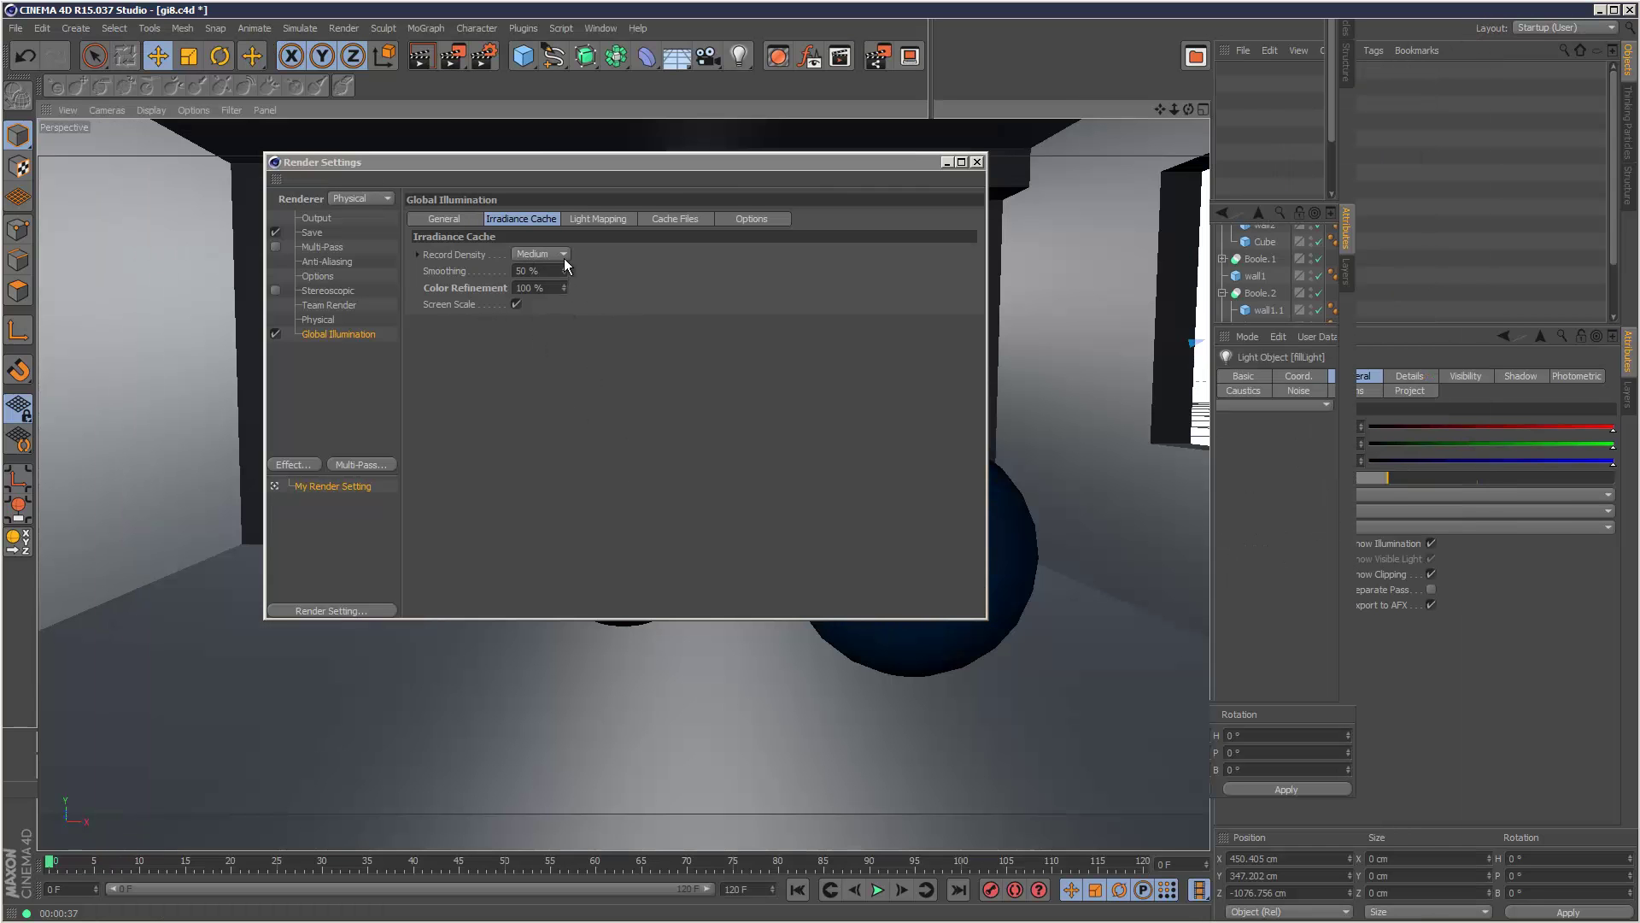
- Set the Global Illumination Maximum Depth to 32 on the General page
drag(656, 181, 673, 183)
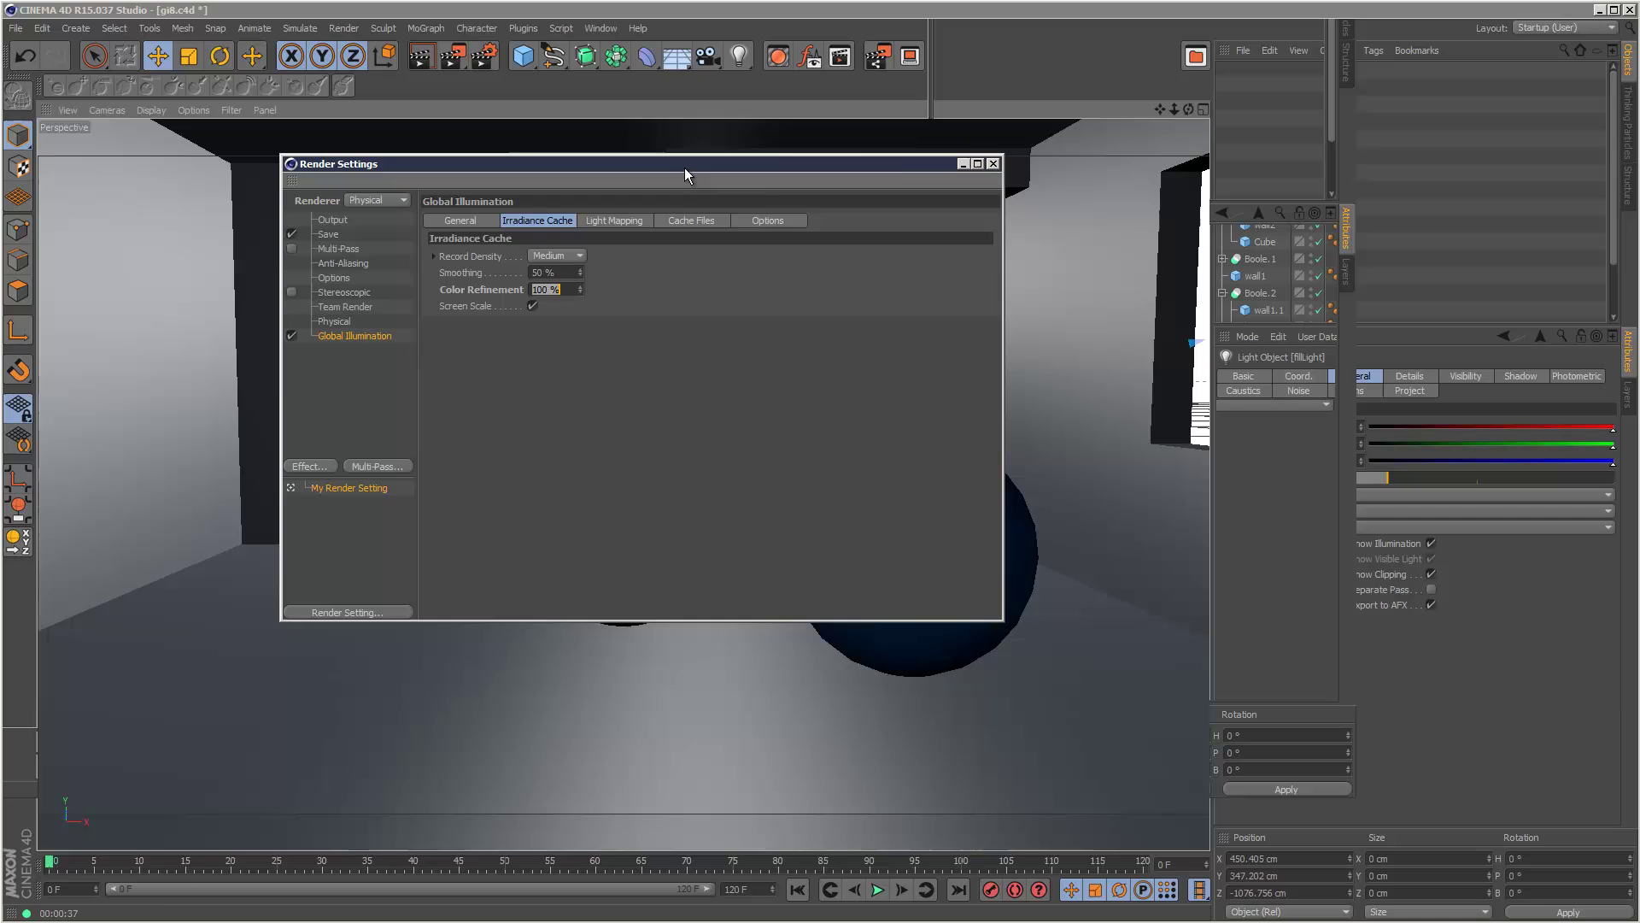
double_click(1594, 7)
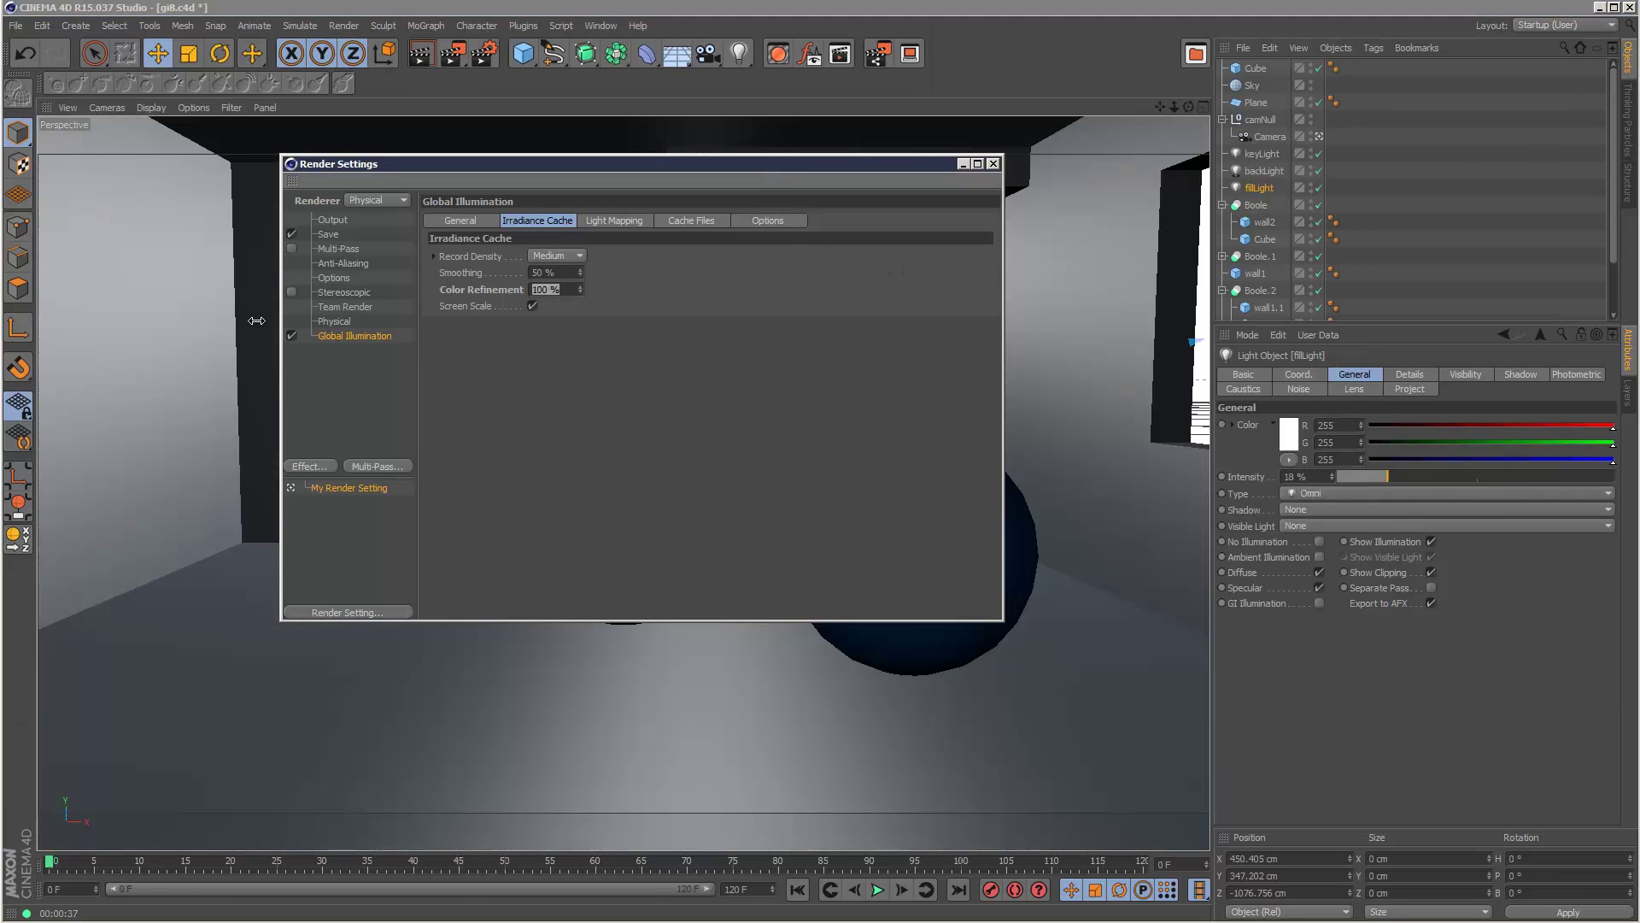
click(462, 221)
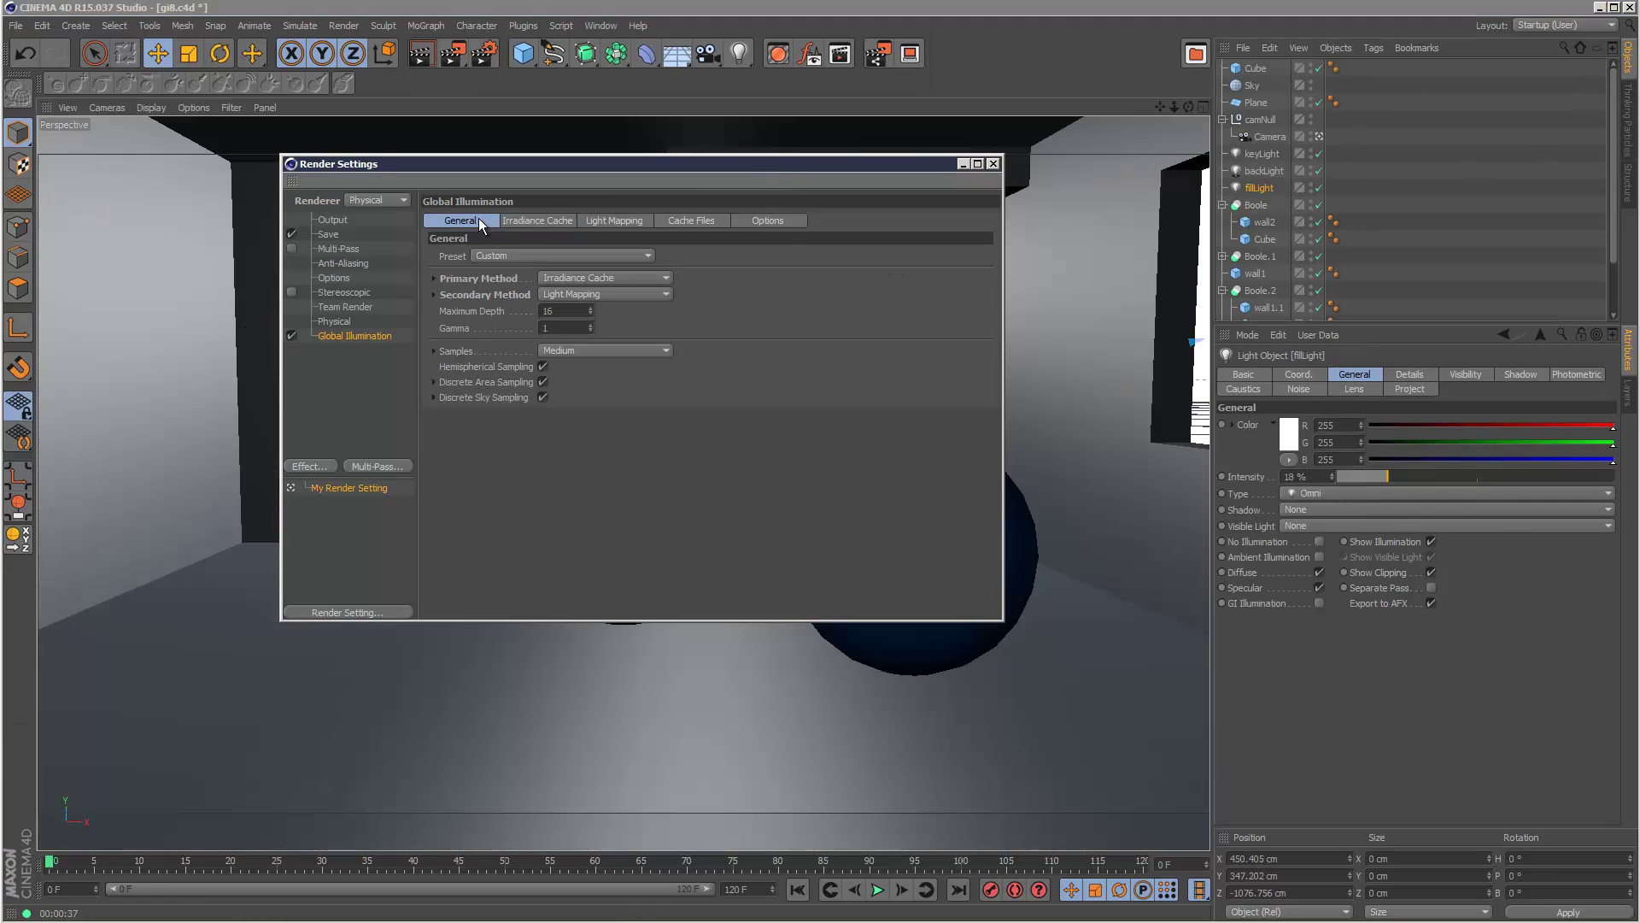
click(564, 311)
text(32)
key(Return)
- Set Physical sampling quality to High and GI samples to High
click(334, 322)
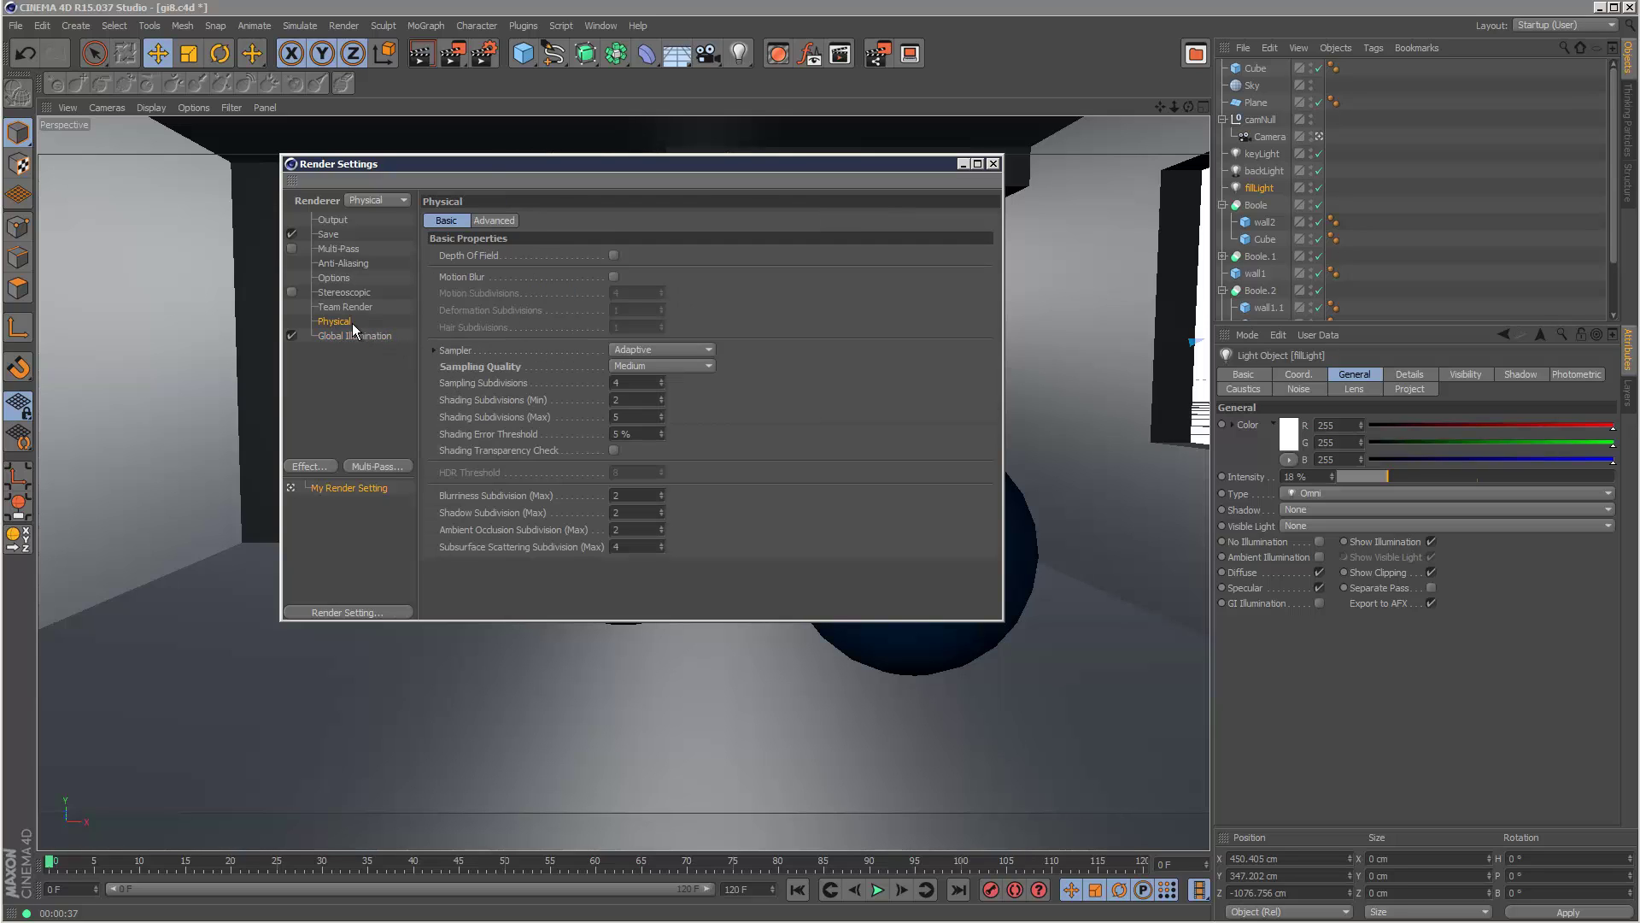
click(677, 365)
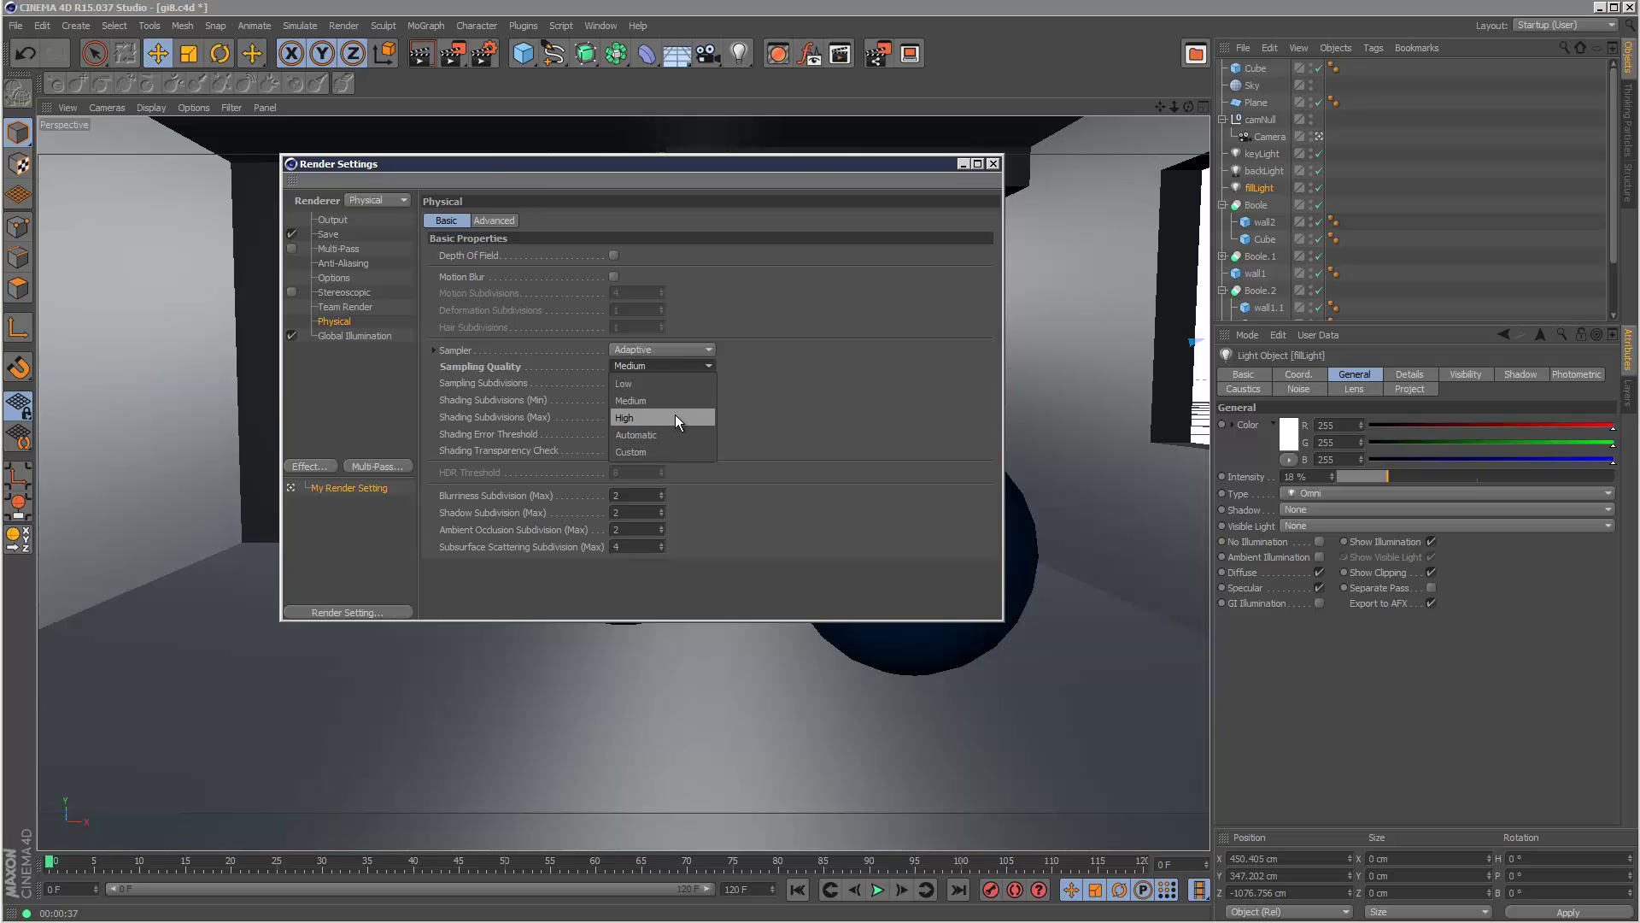
click(675, 413)
click(369, 337)
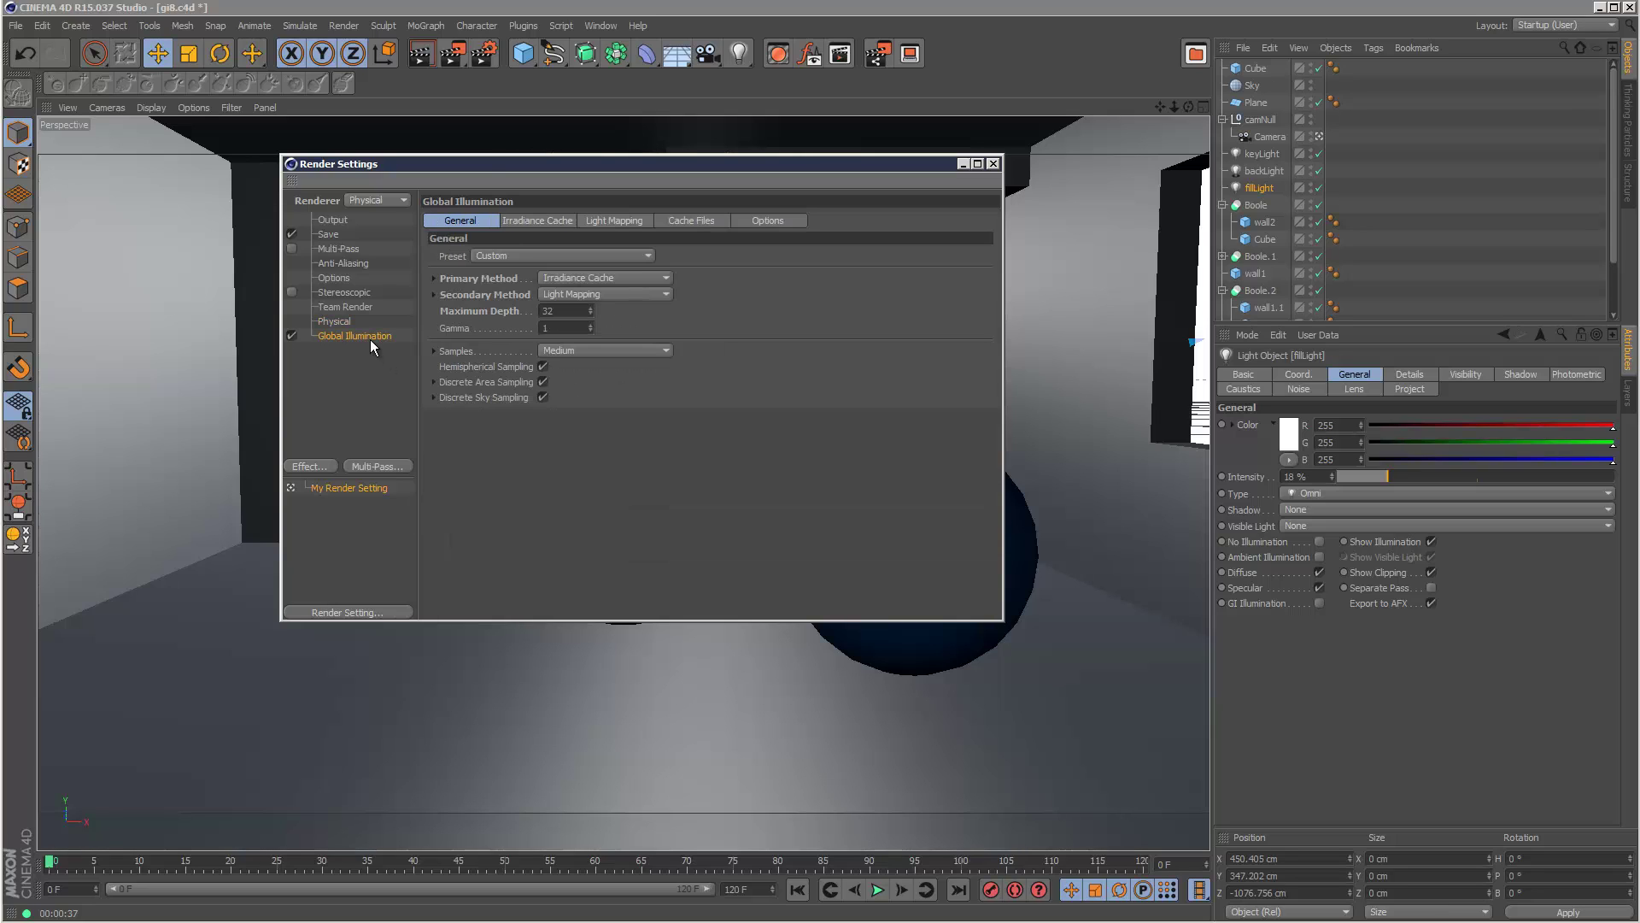
click(598, 350)
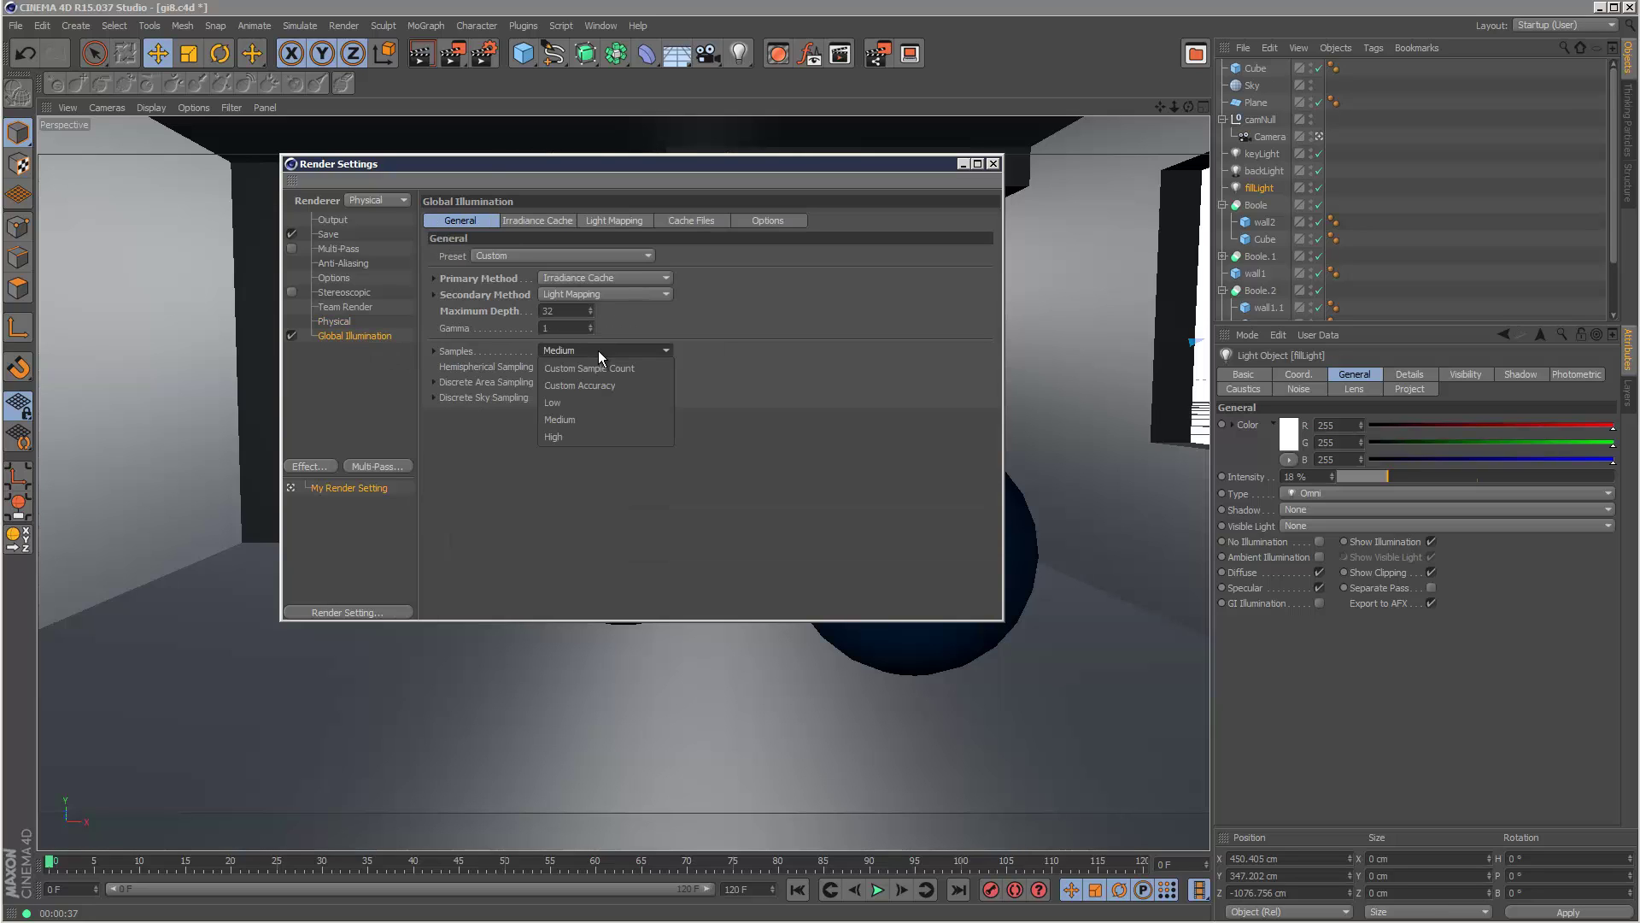
click(609, 436)
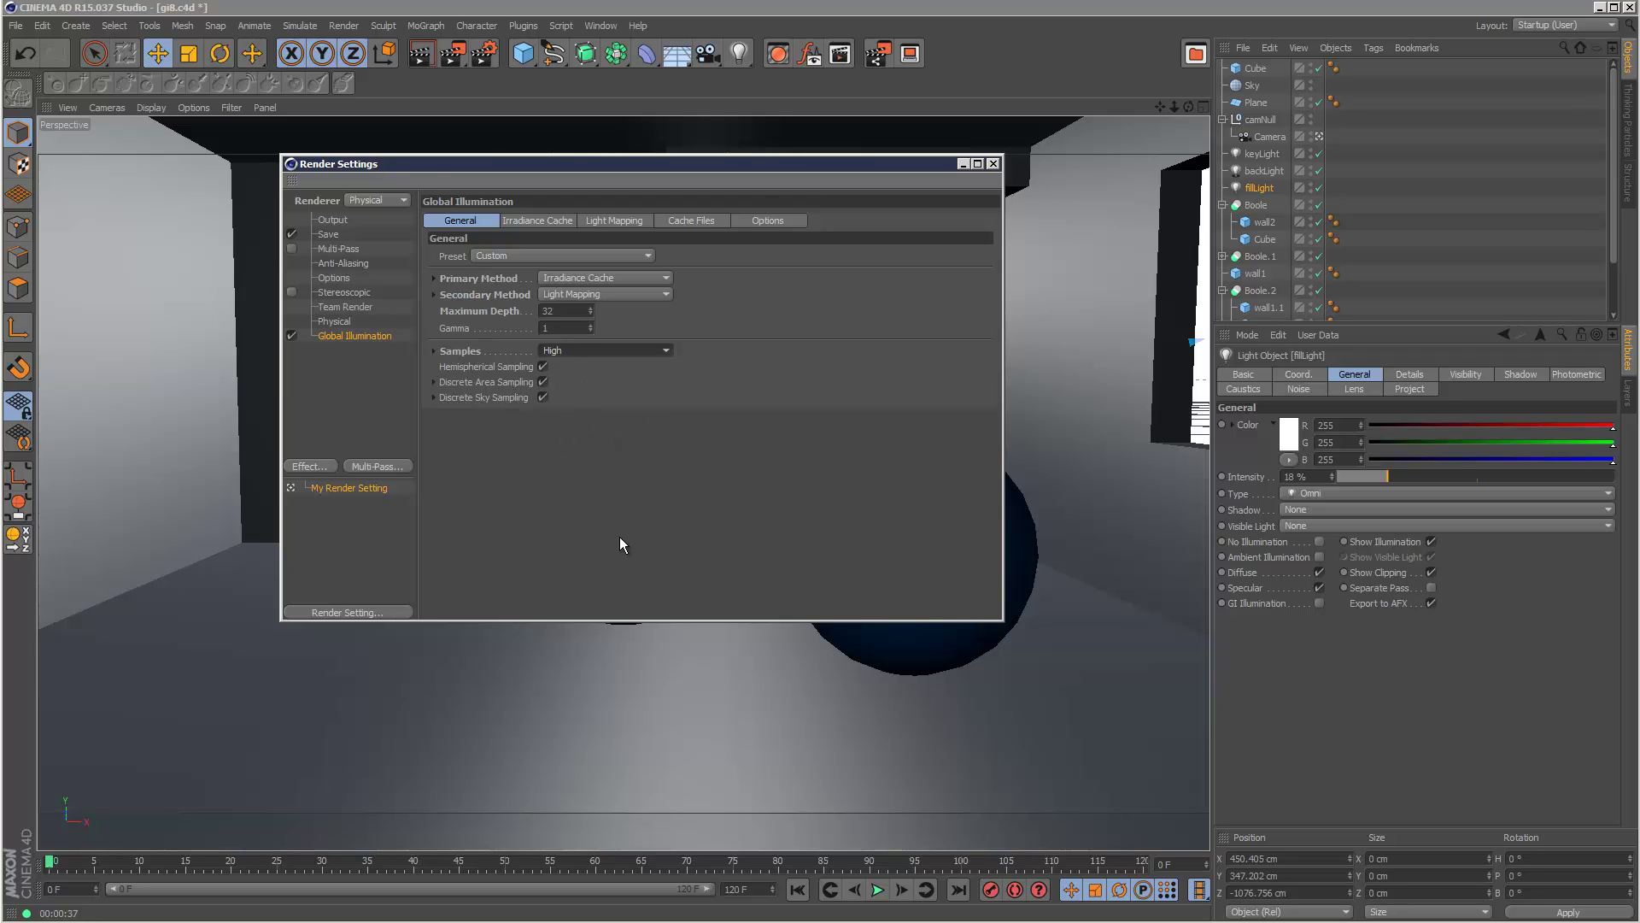
- Render with the higher settings, overwrite default.png, and compare against the 00:00:56 render
click(448, 54)
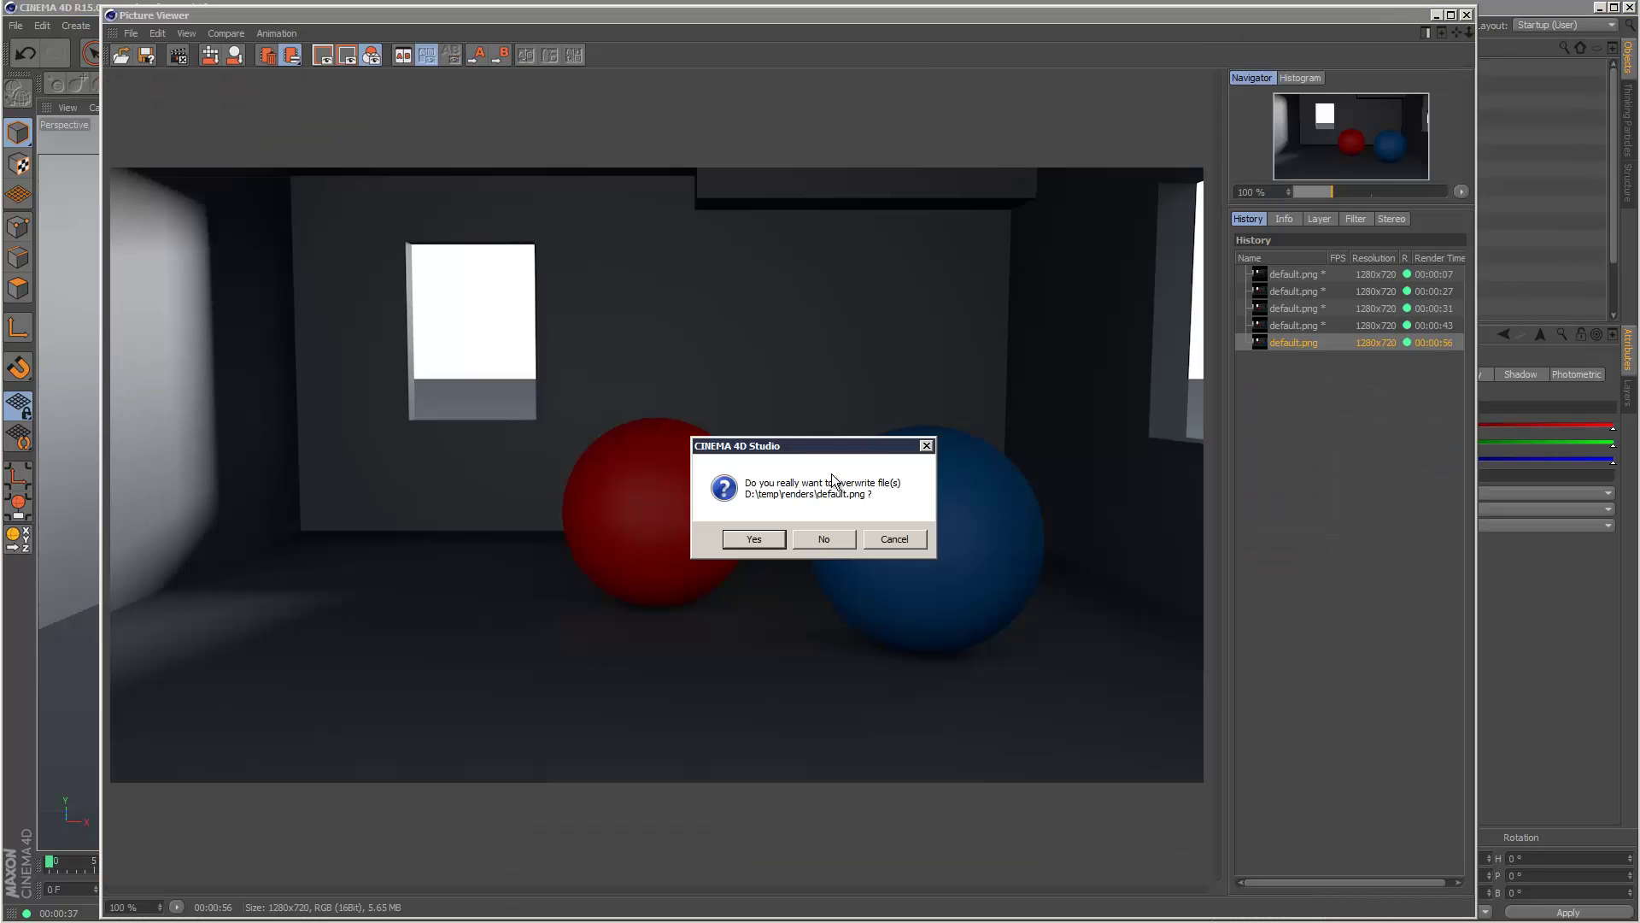
click(764, 542)
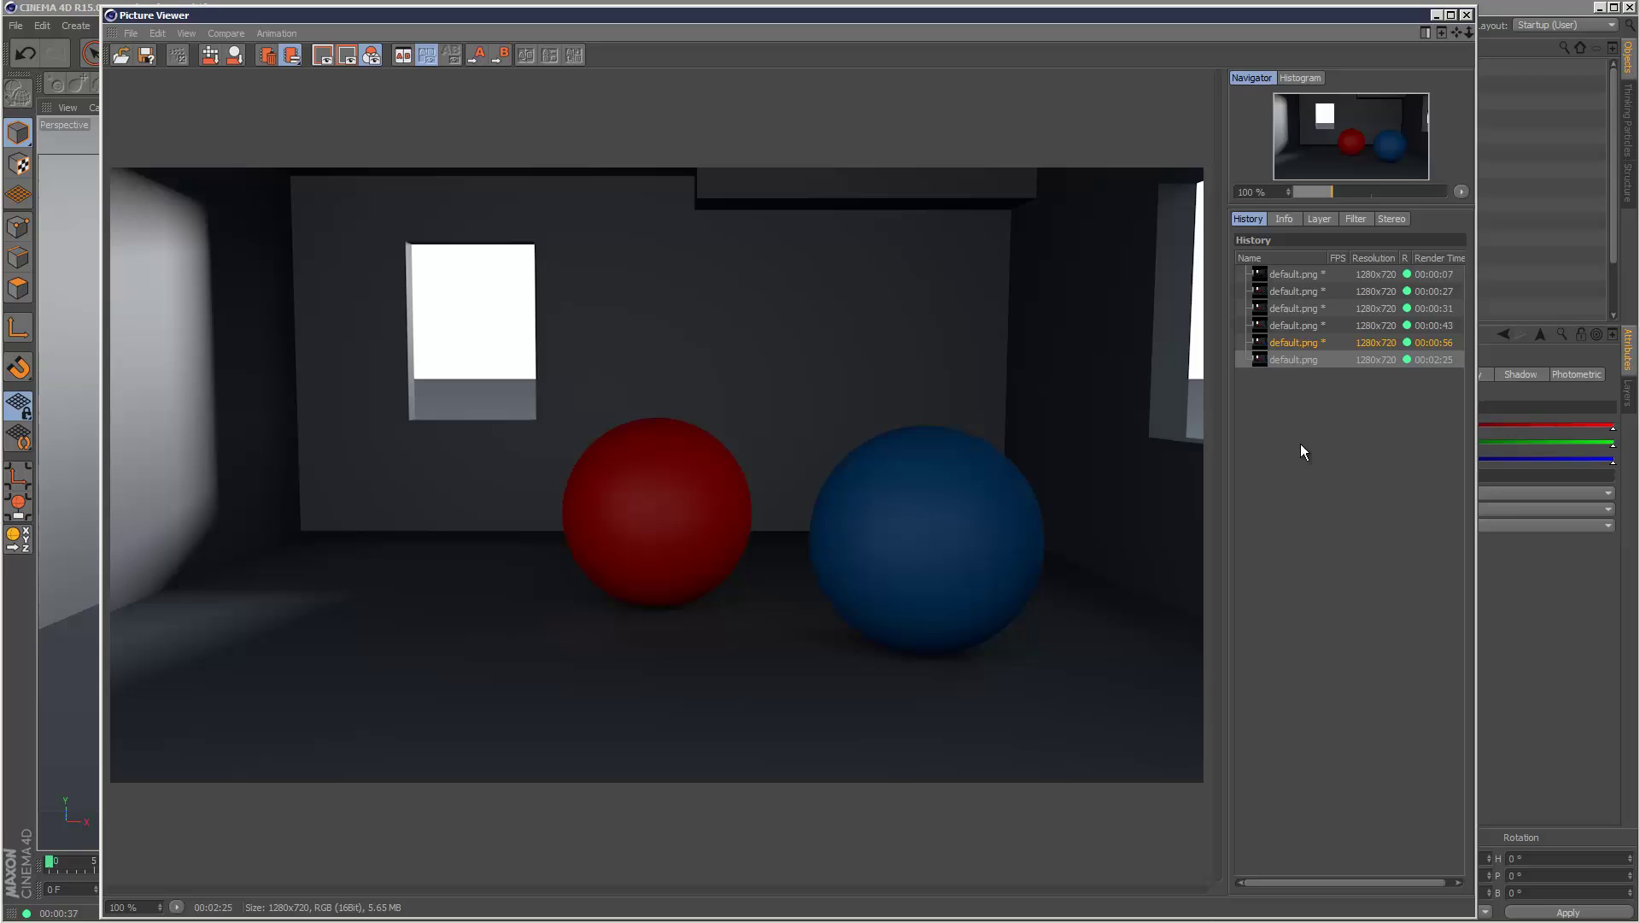
click(1302, 344)
click(1299, 362)
click(1293, 343)
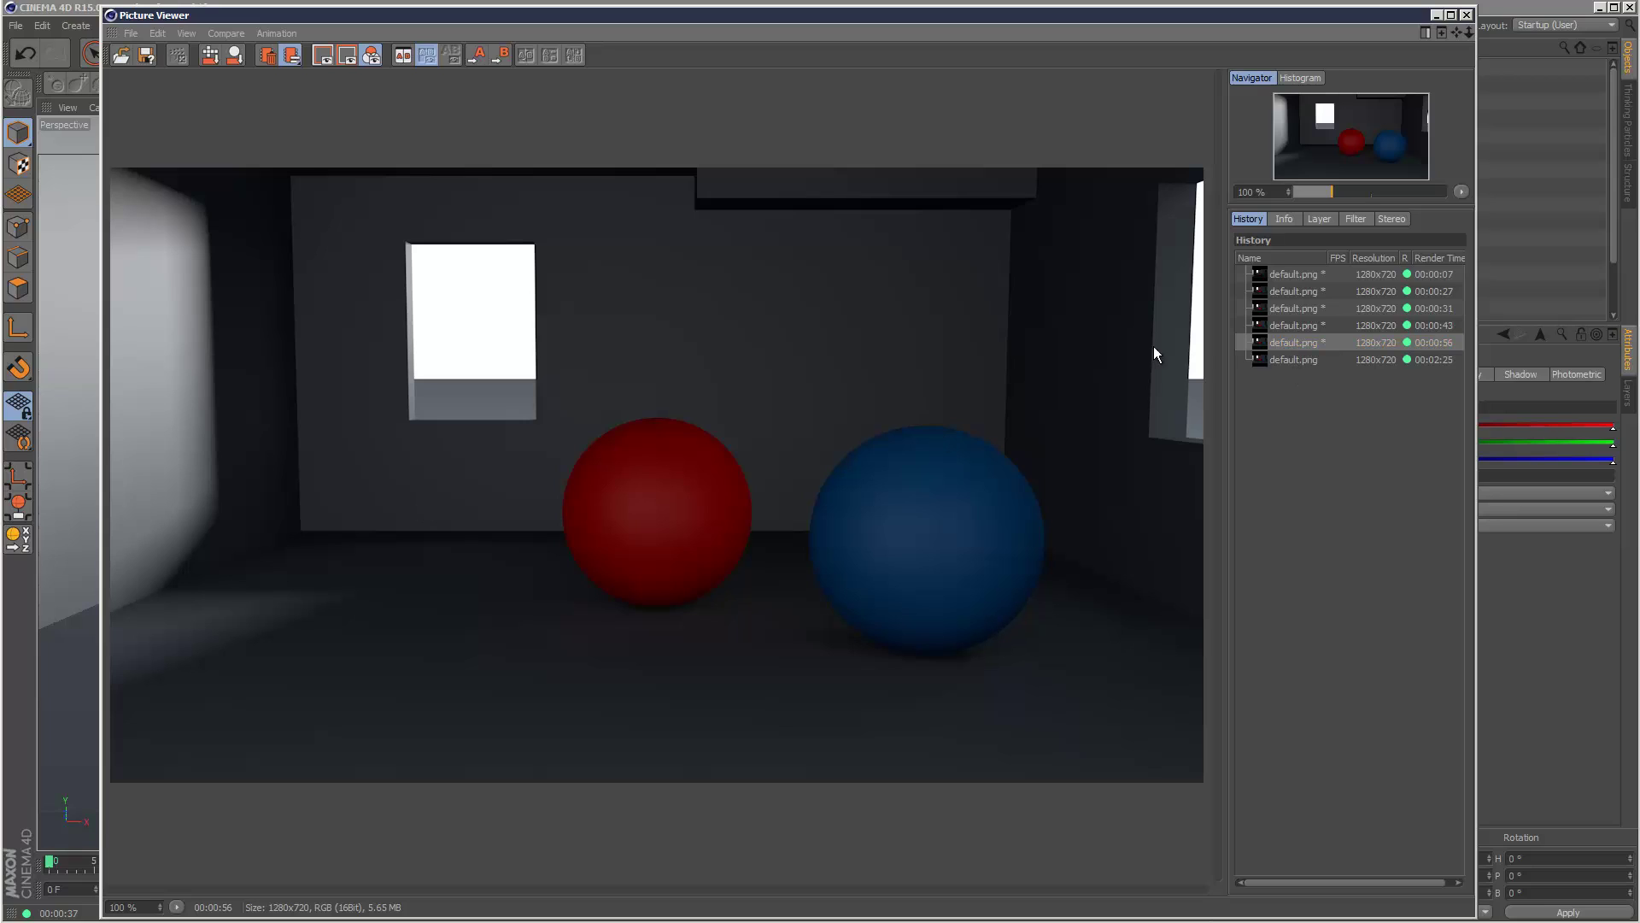
click(1293, 362)
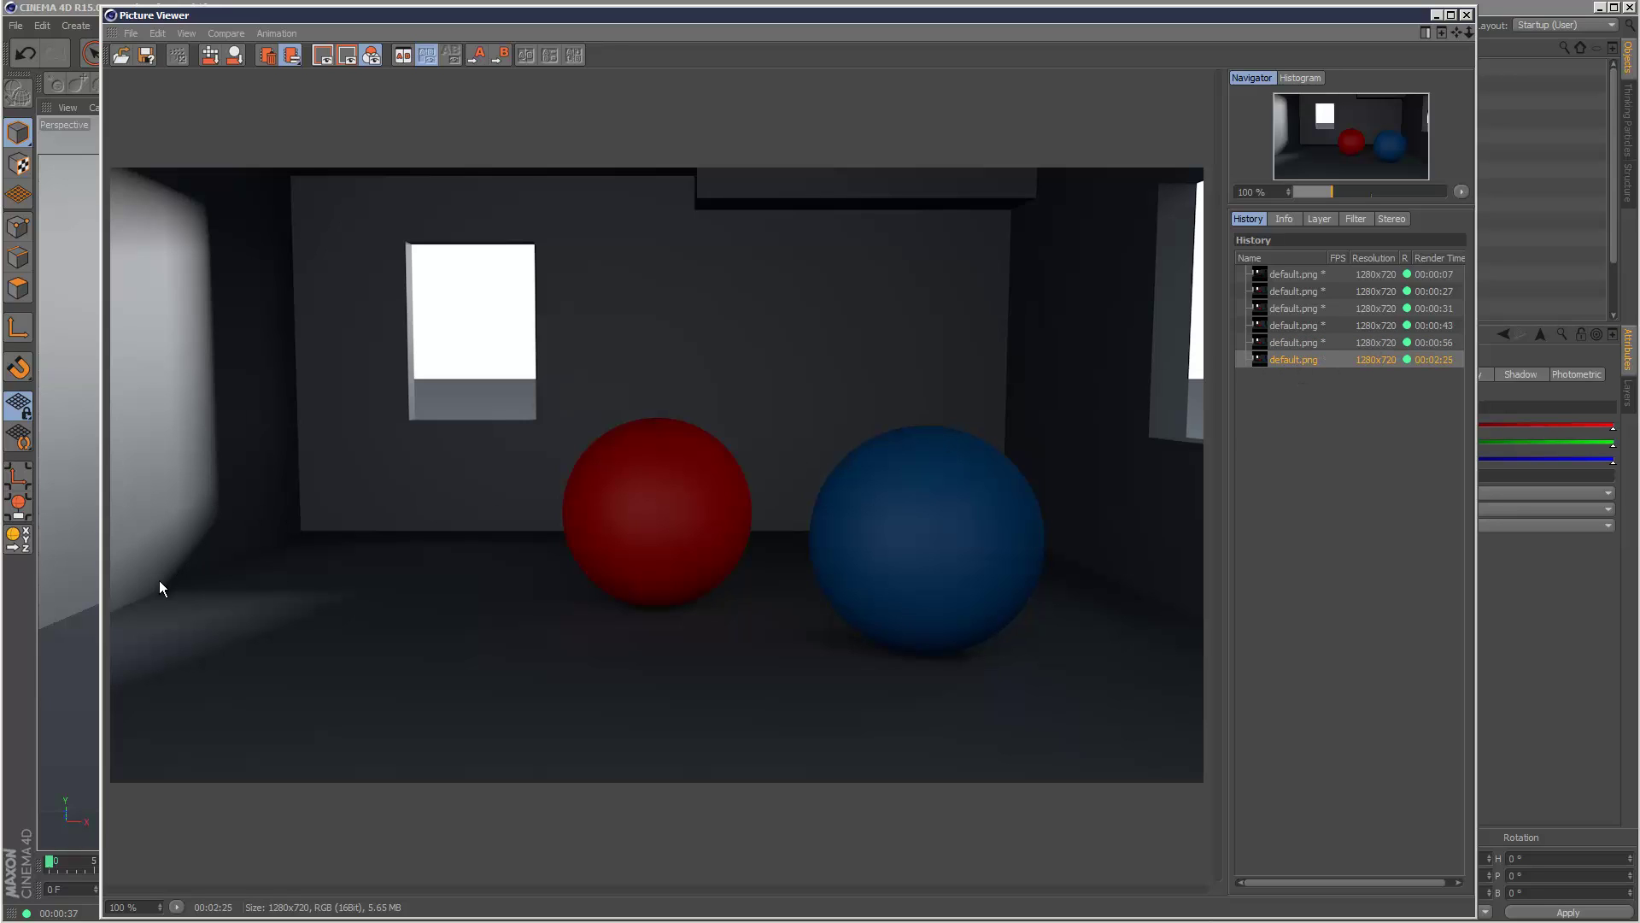
- Toggle between the 00:00:56 and 00:02:25 renders, finishing on 00:02:25
click(1292, 345)
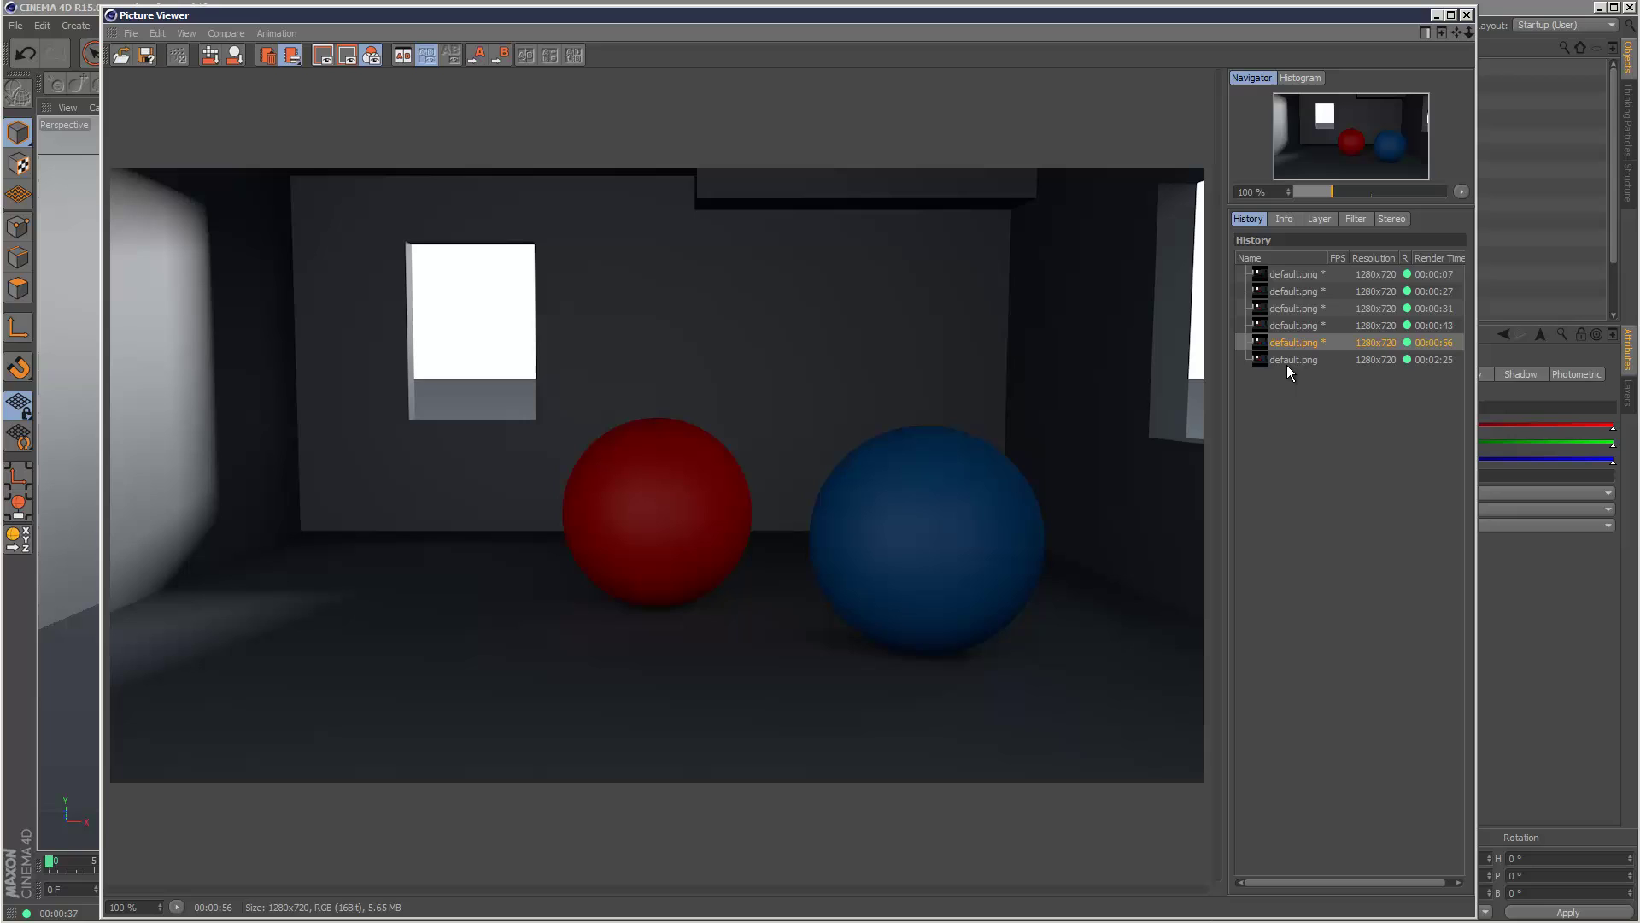
click(1290, 363)
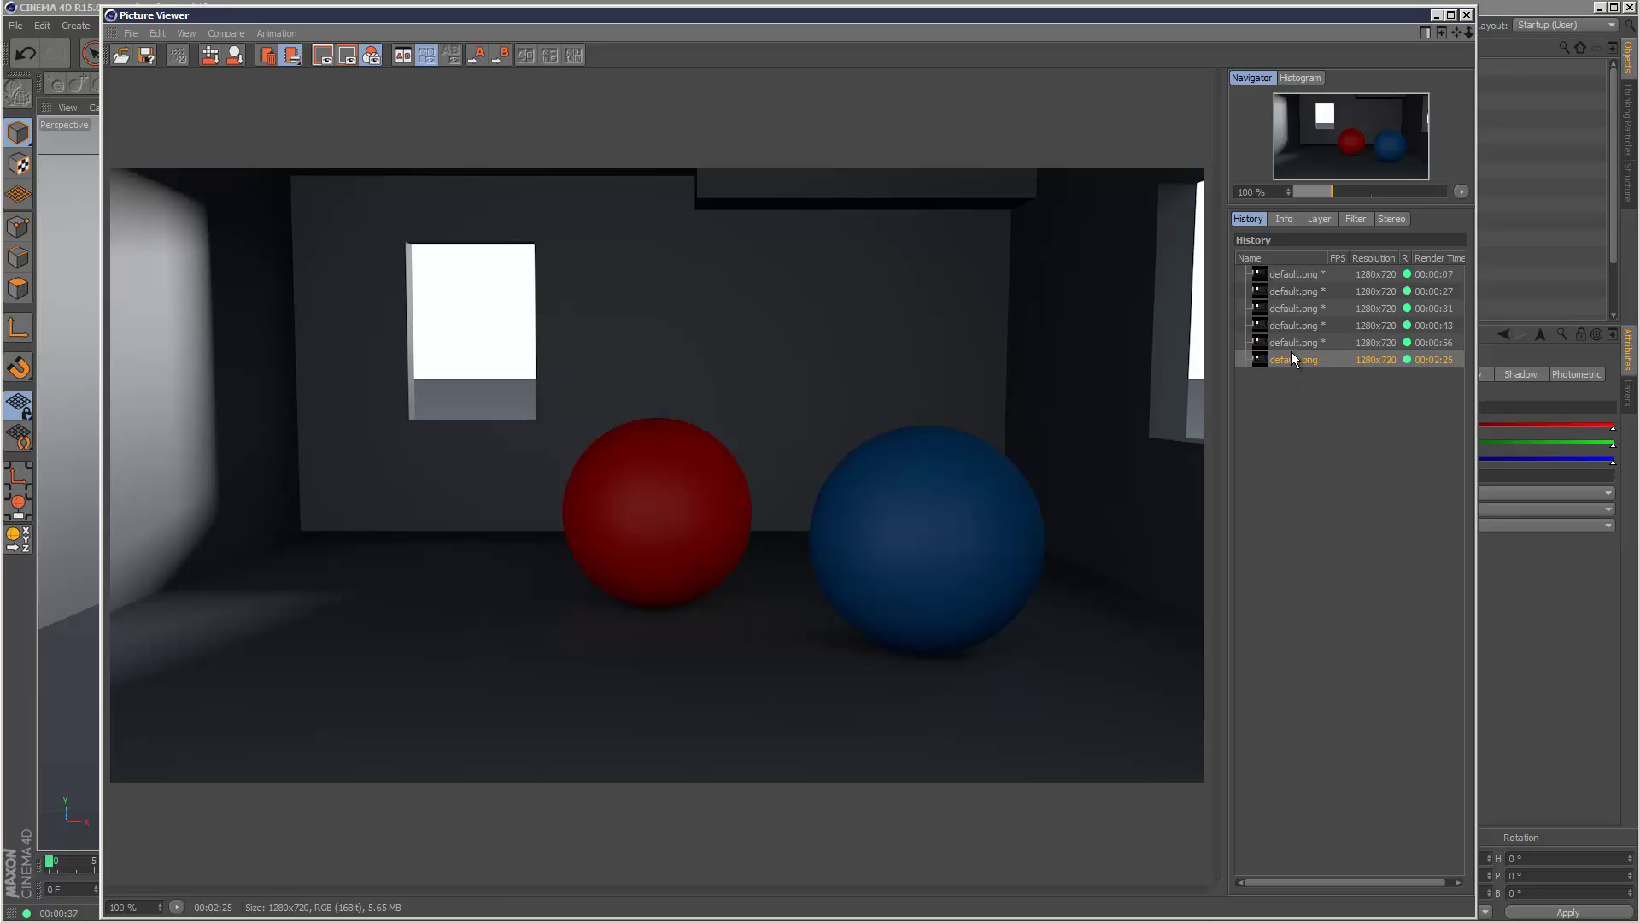
click(1289, 342)
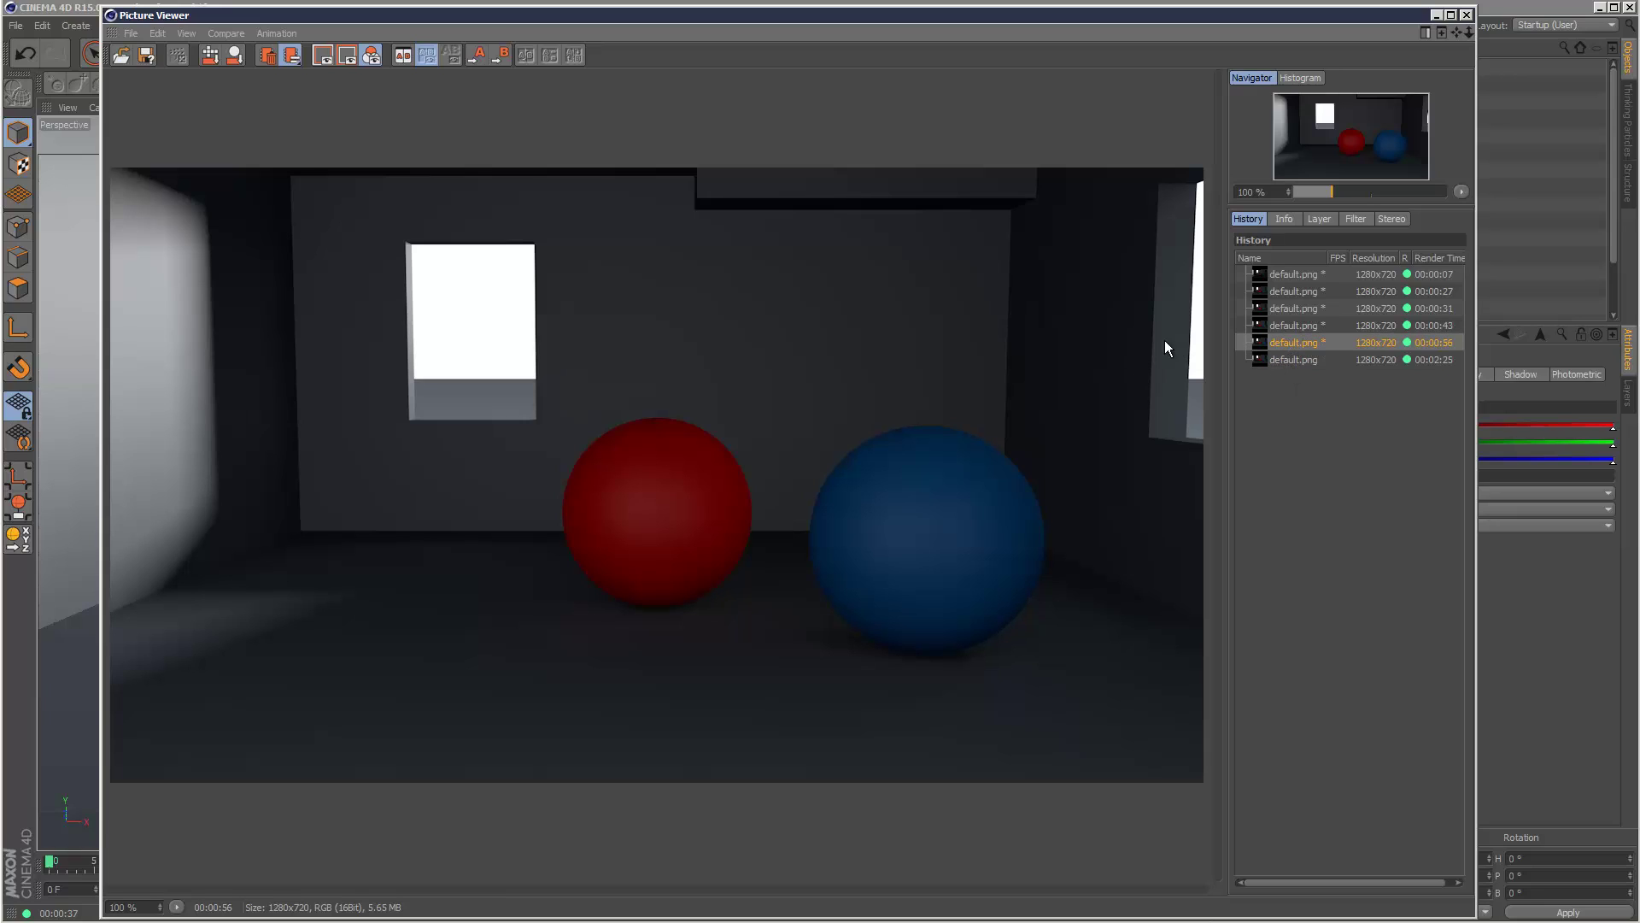
click(1292, 358)
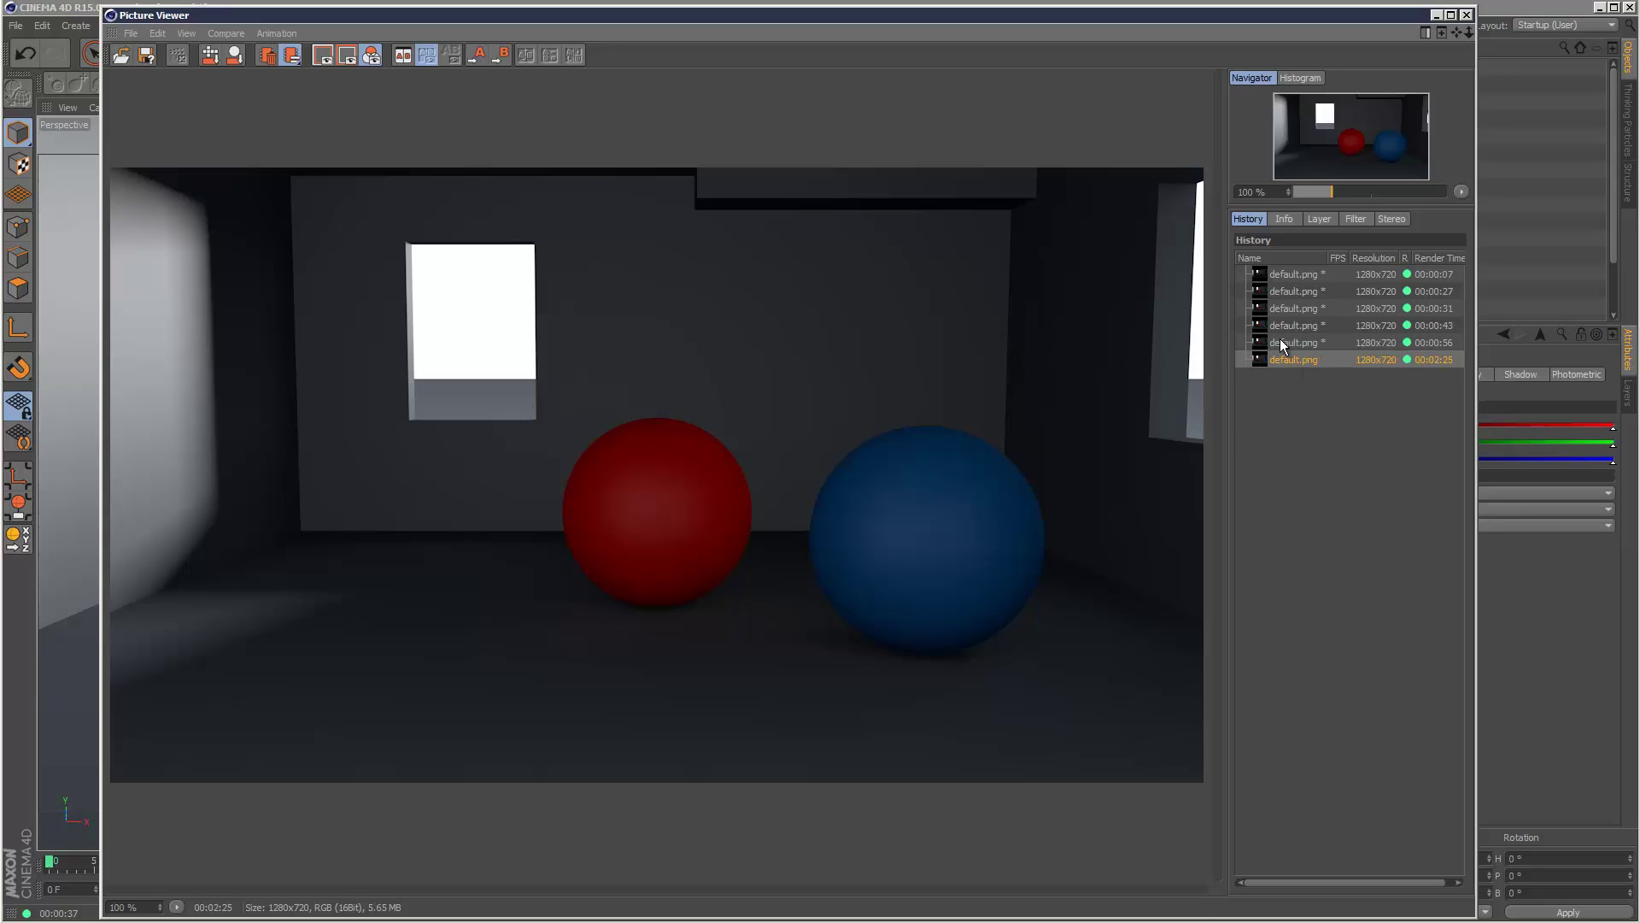
click(1284, 345)
click(1291, 360)
click(1296, 342)
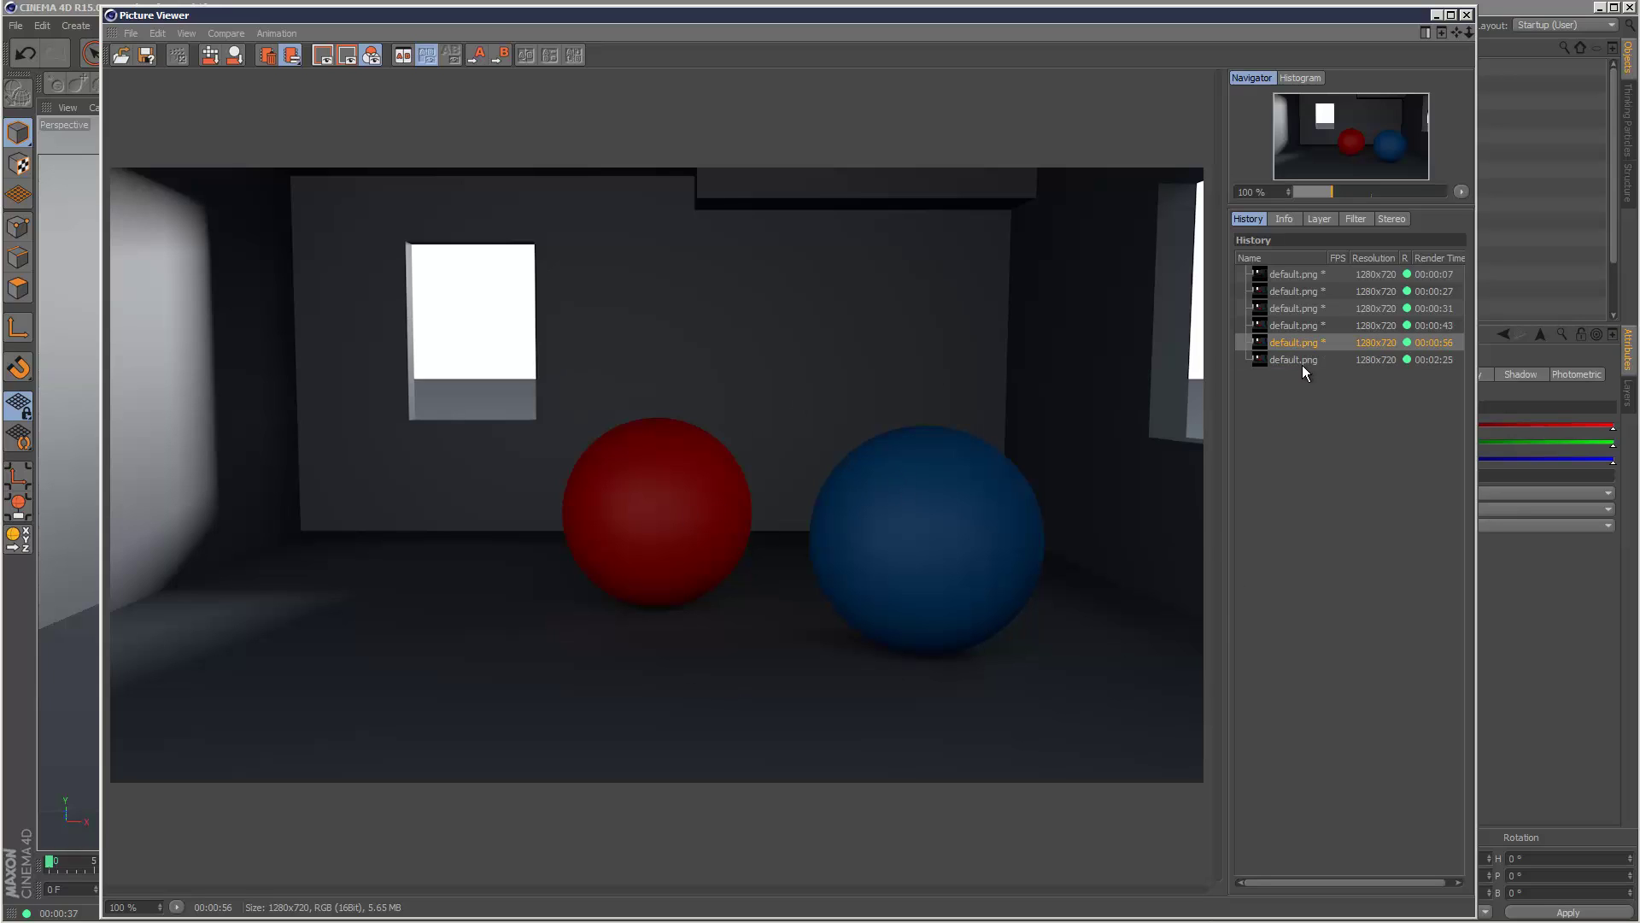
click(1305, 360)
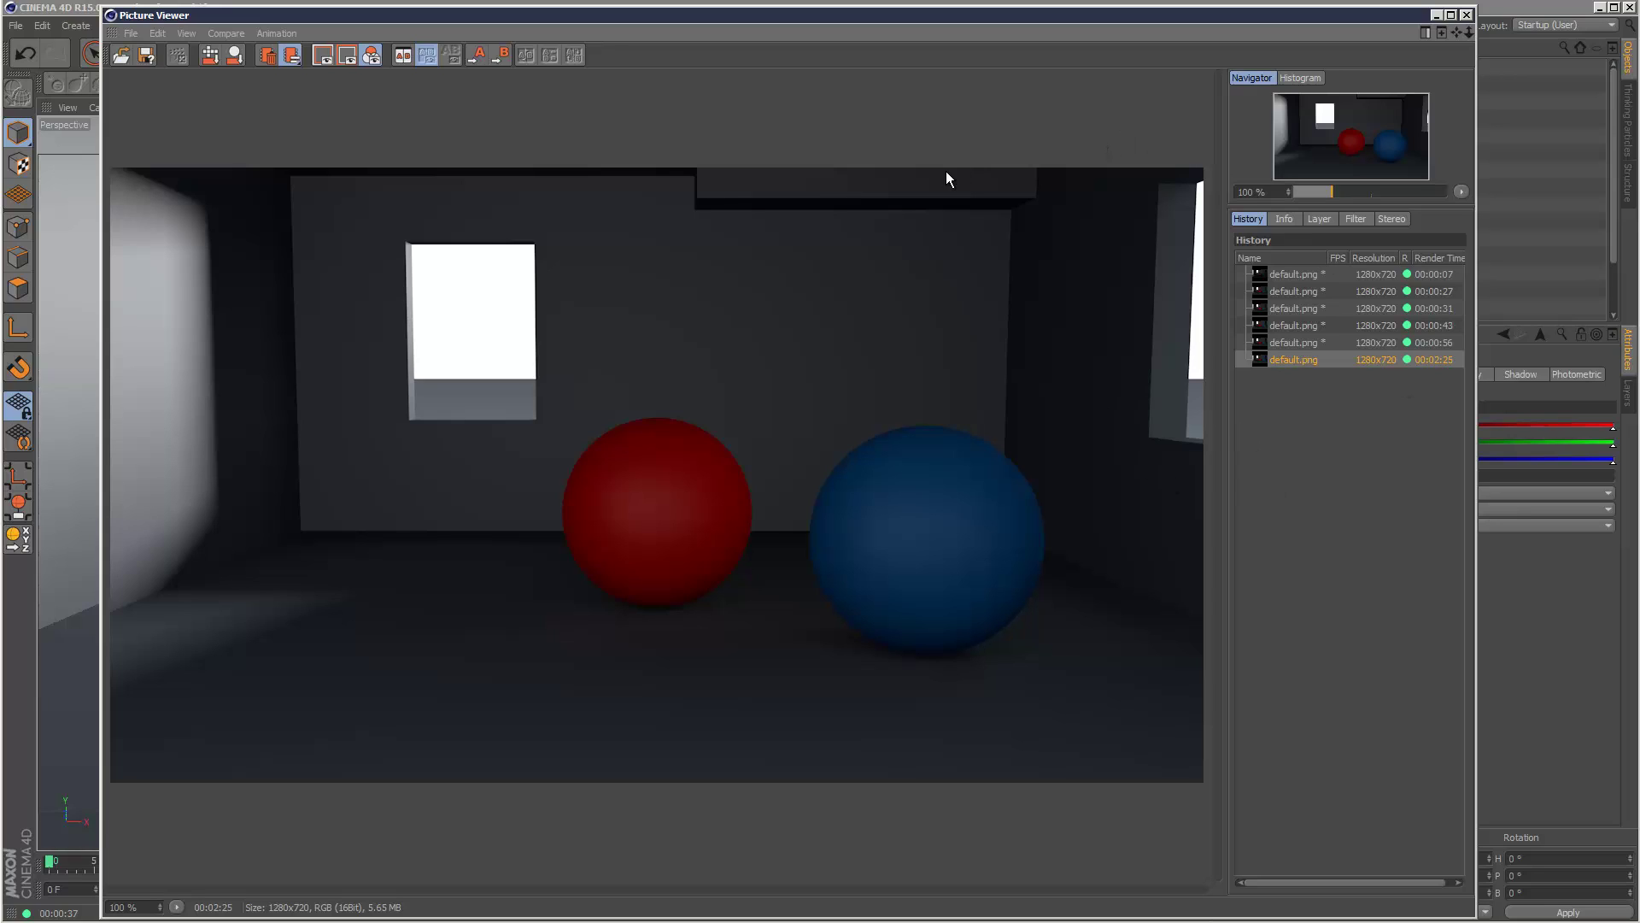
- Close the Picture Viewer and set the Output frame range to All Frames (0–120)
click(1467, 15)
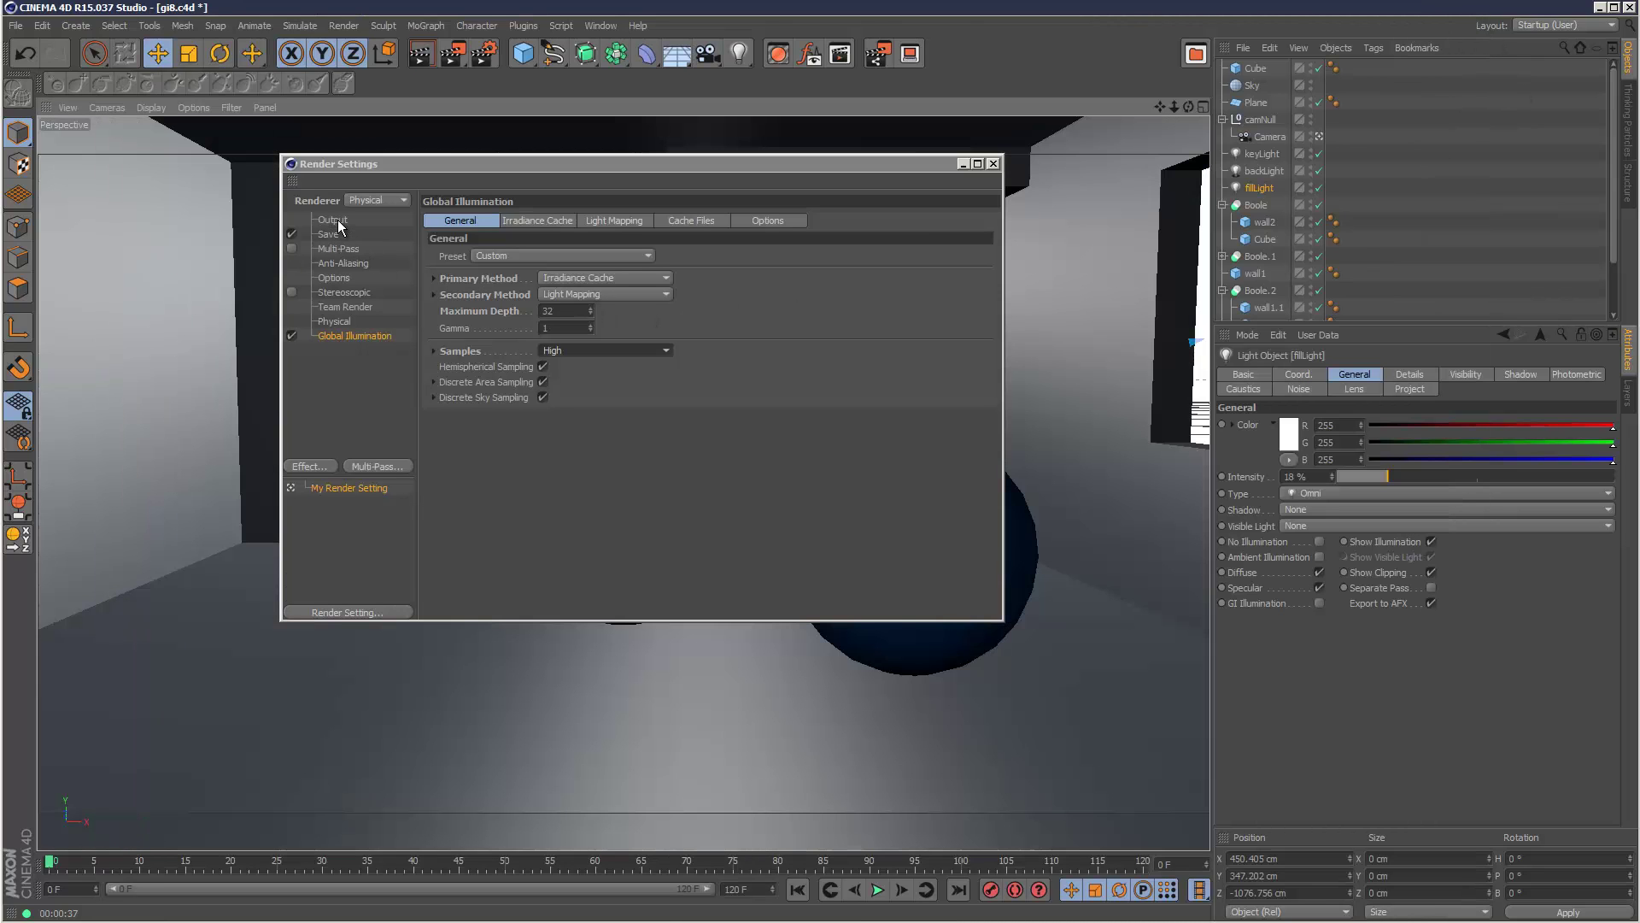
click(333, 220)
click(550, 396)
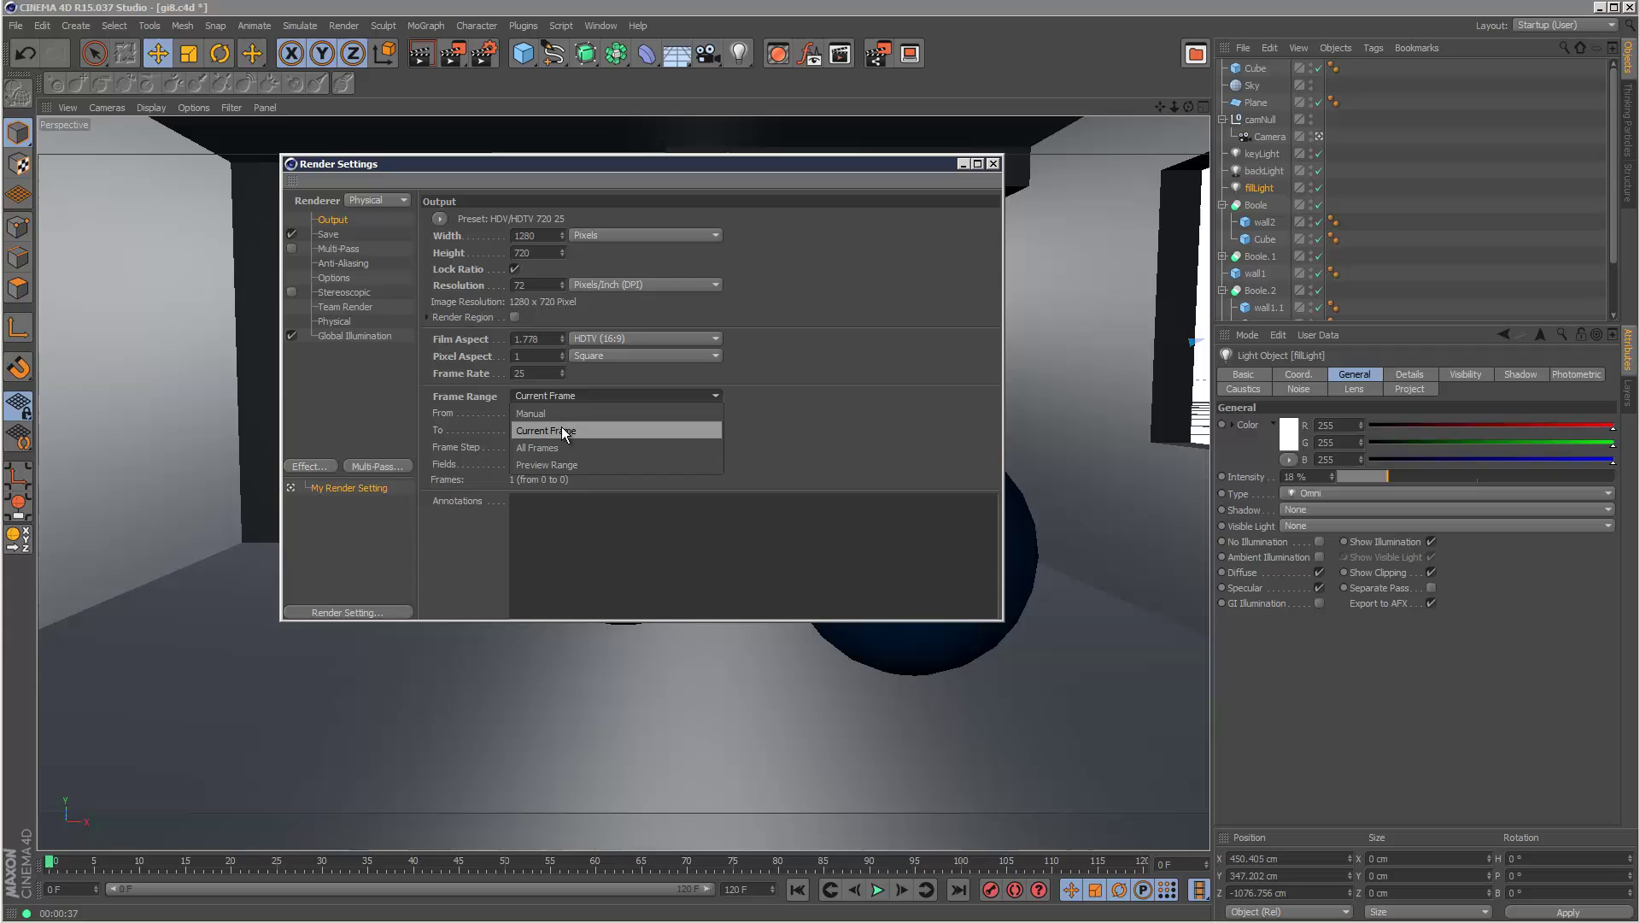
click(566, 441)
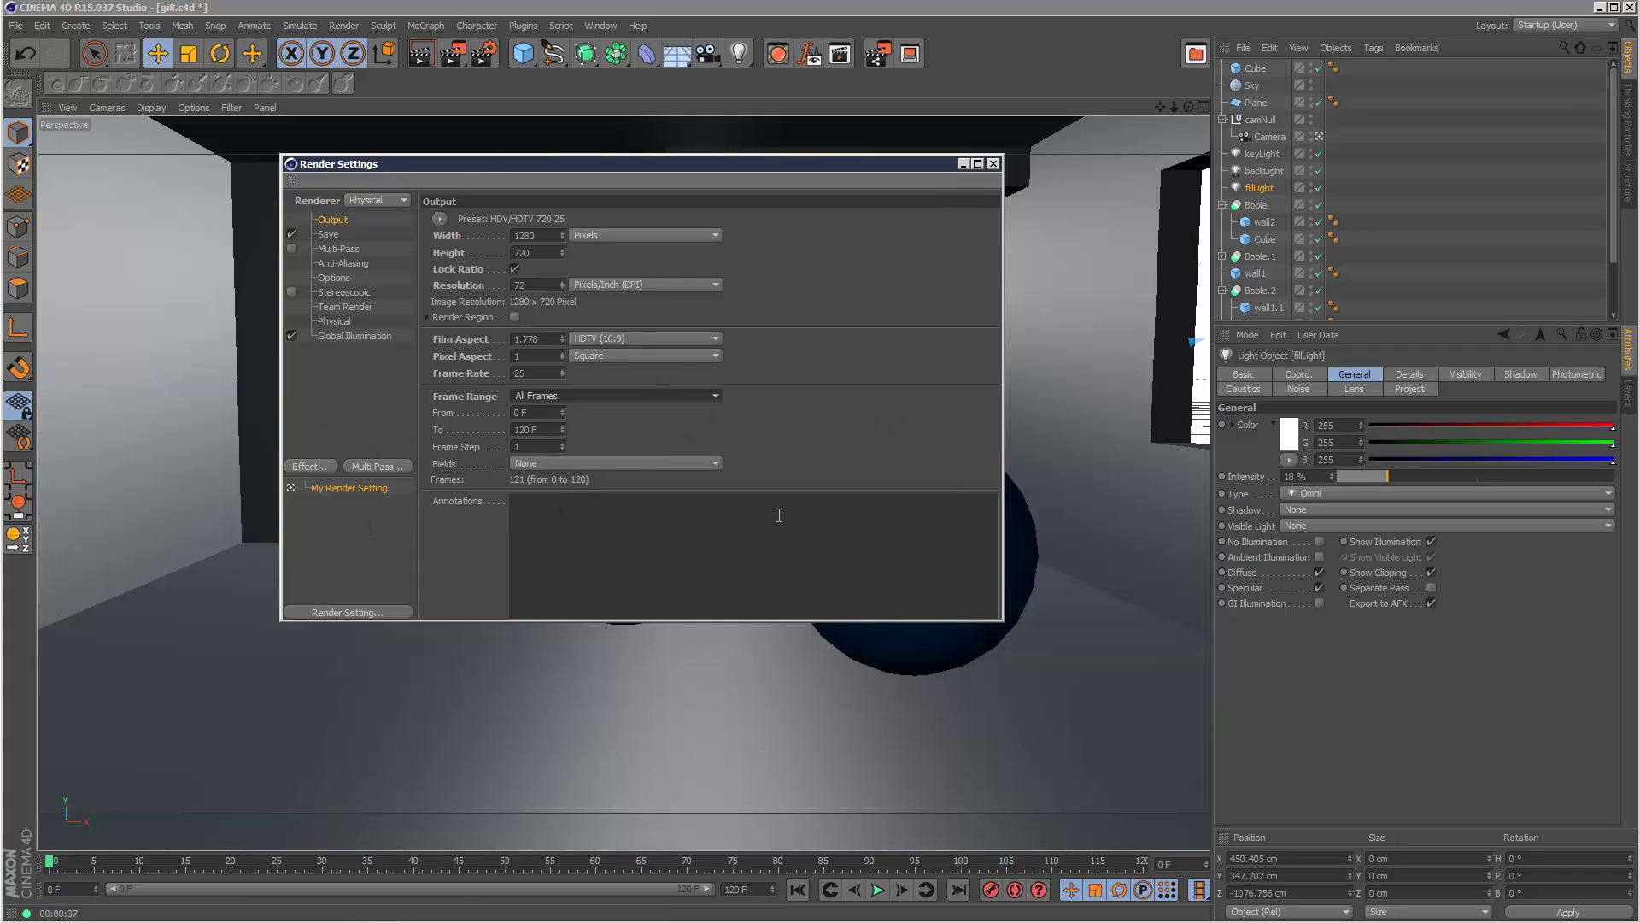
- Set the camera's heading to -4° and keyframe it at frame 0
click(993, 163)
click(1269, 136)
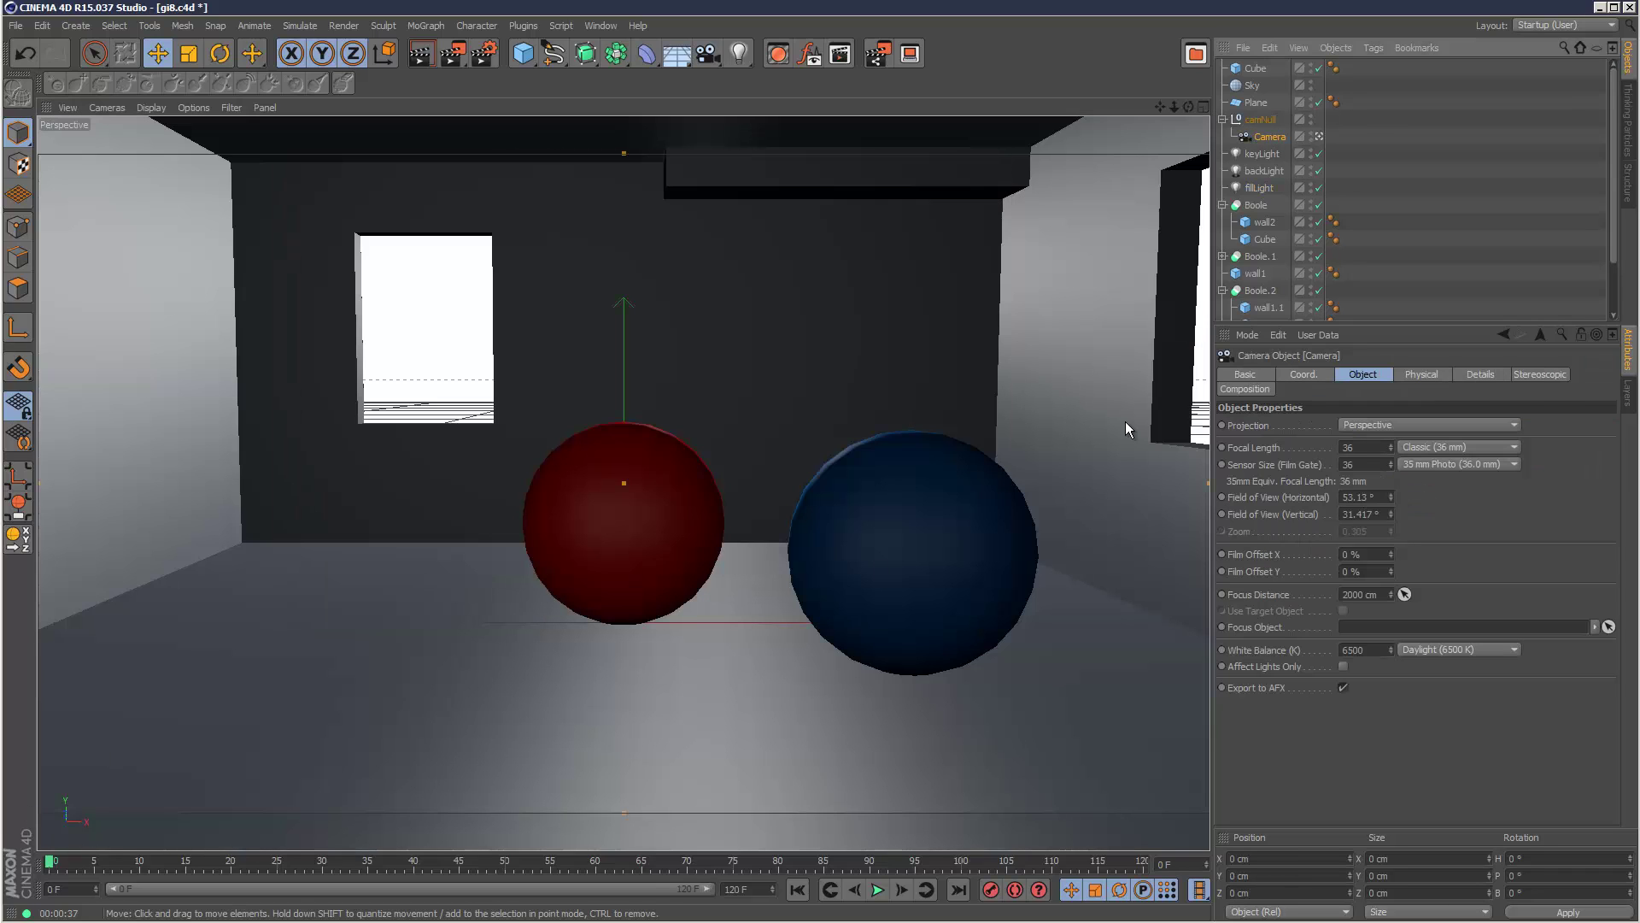
click(1307, 374)
click(1498, 458)
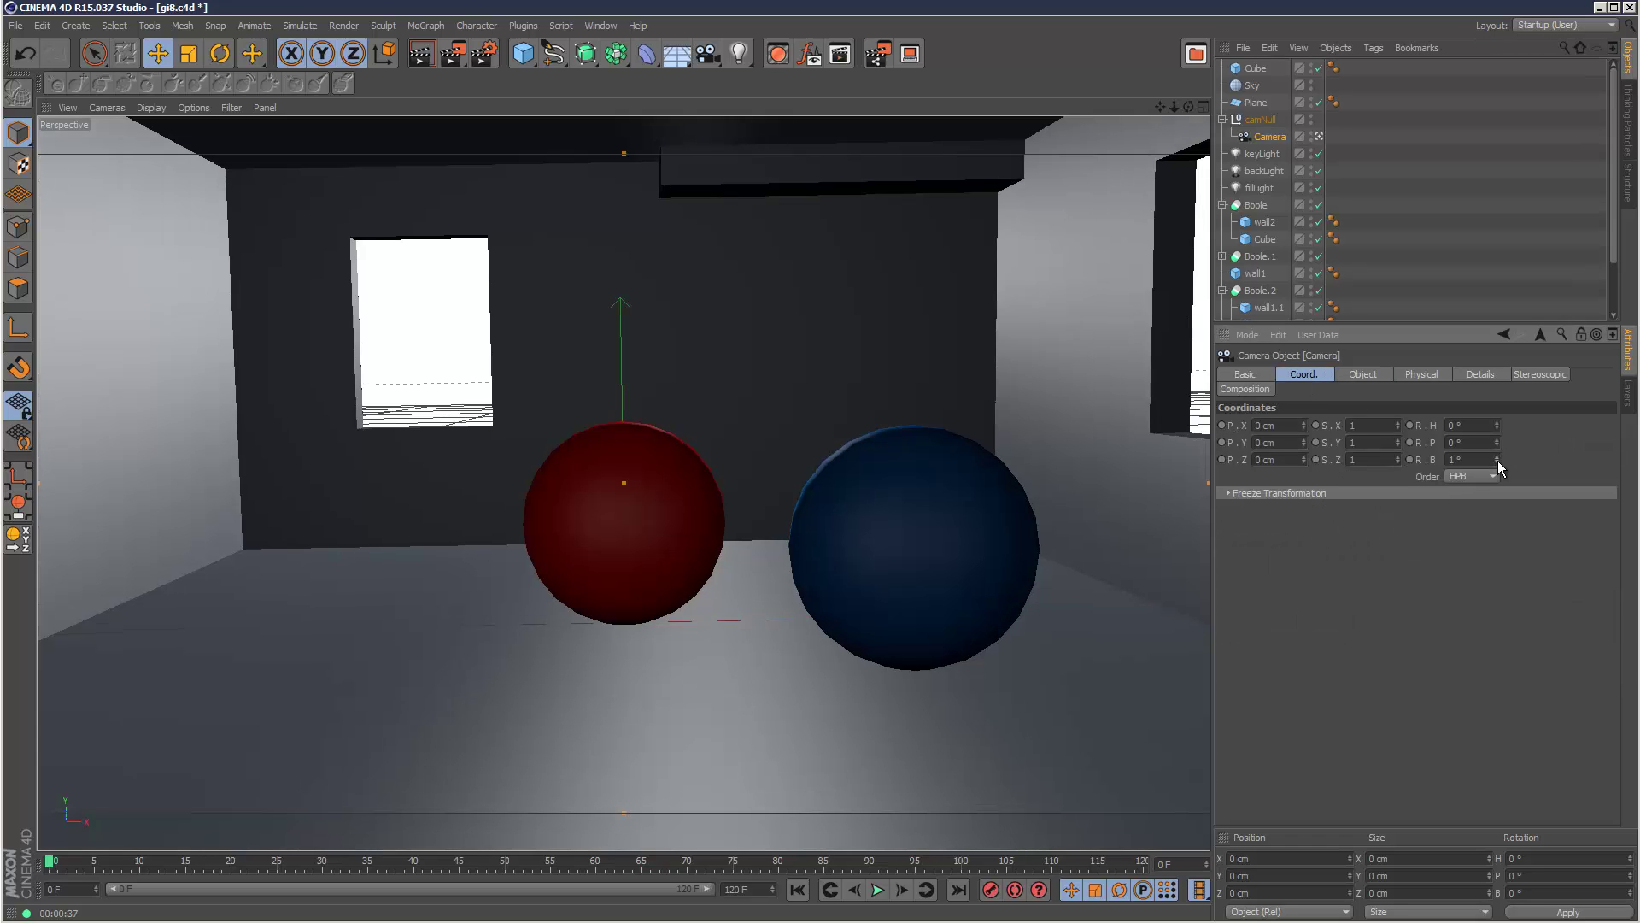
key(ctrl+z)
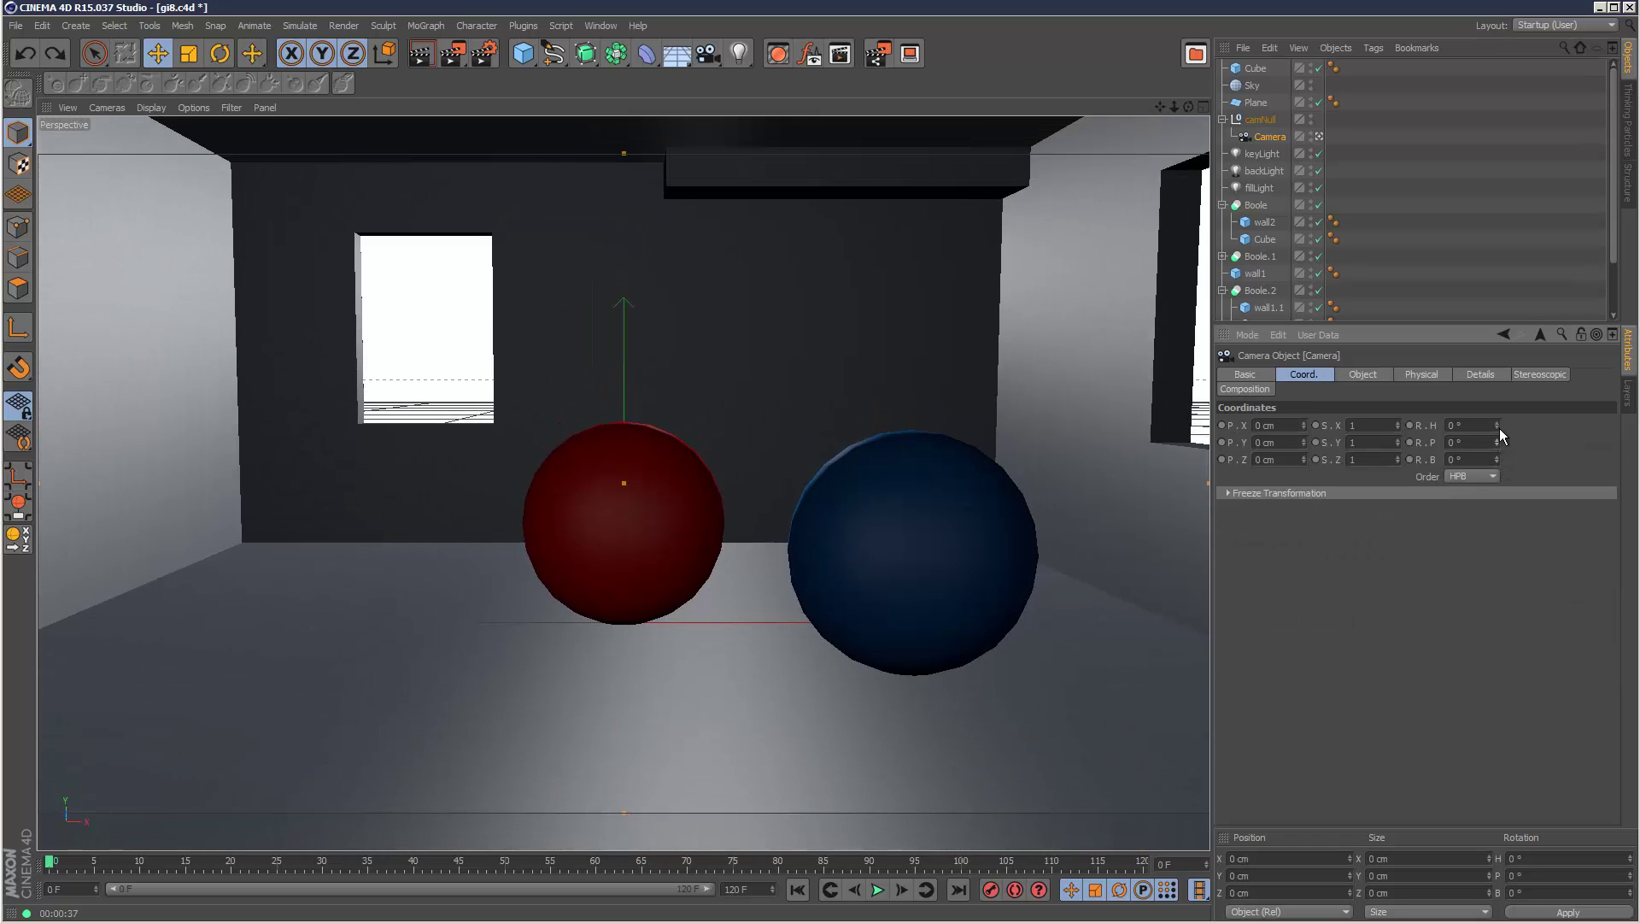
click(1498, 428)
click(1498, 428)
click(1497, 428)
click(1497, 428)
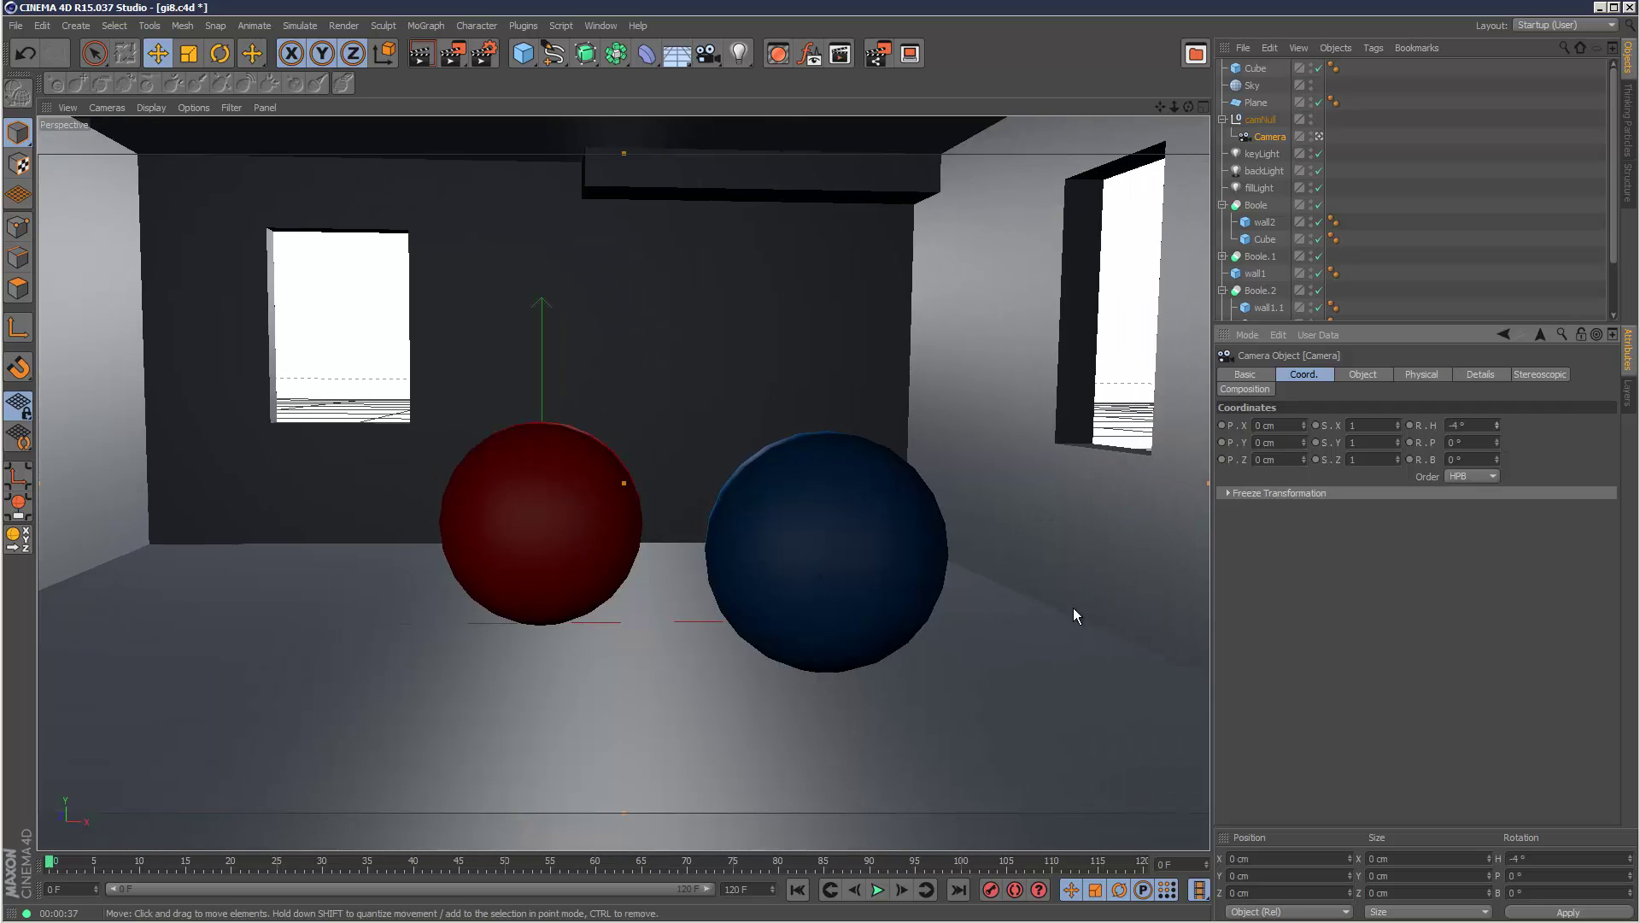
ctrl+click(1411, 424)
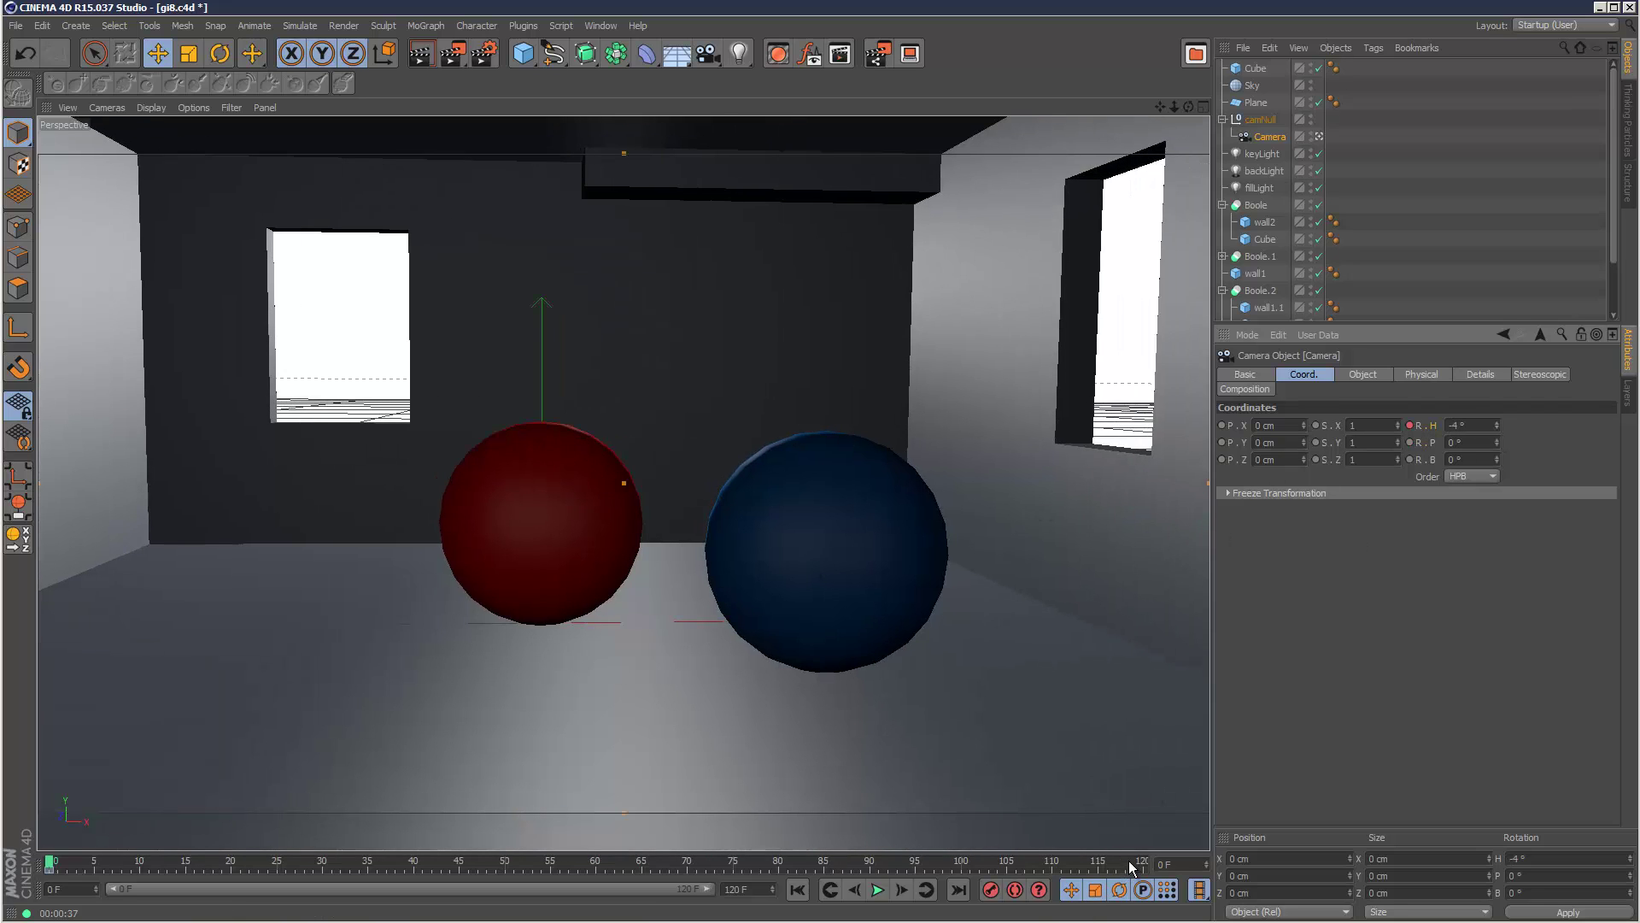
- At frame 120, set the camera heading to 4° and record a keyframe
drag(1130, 859, 1171, 858)
drag(1495, 427, 1495, 425)
ctrl+click(1411, 424)
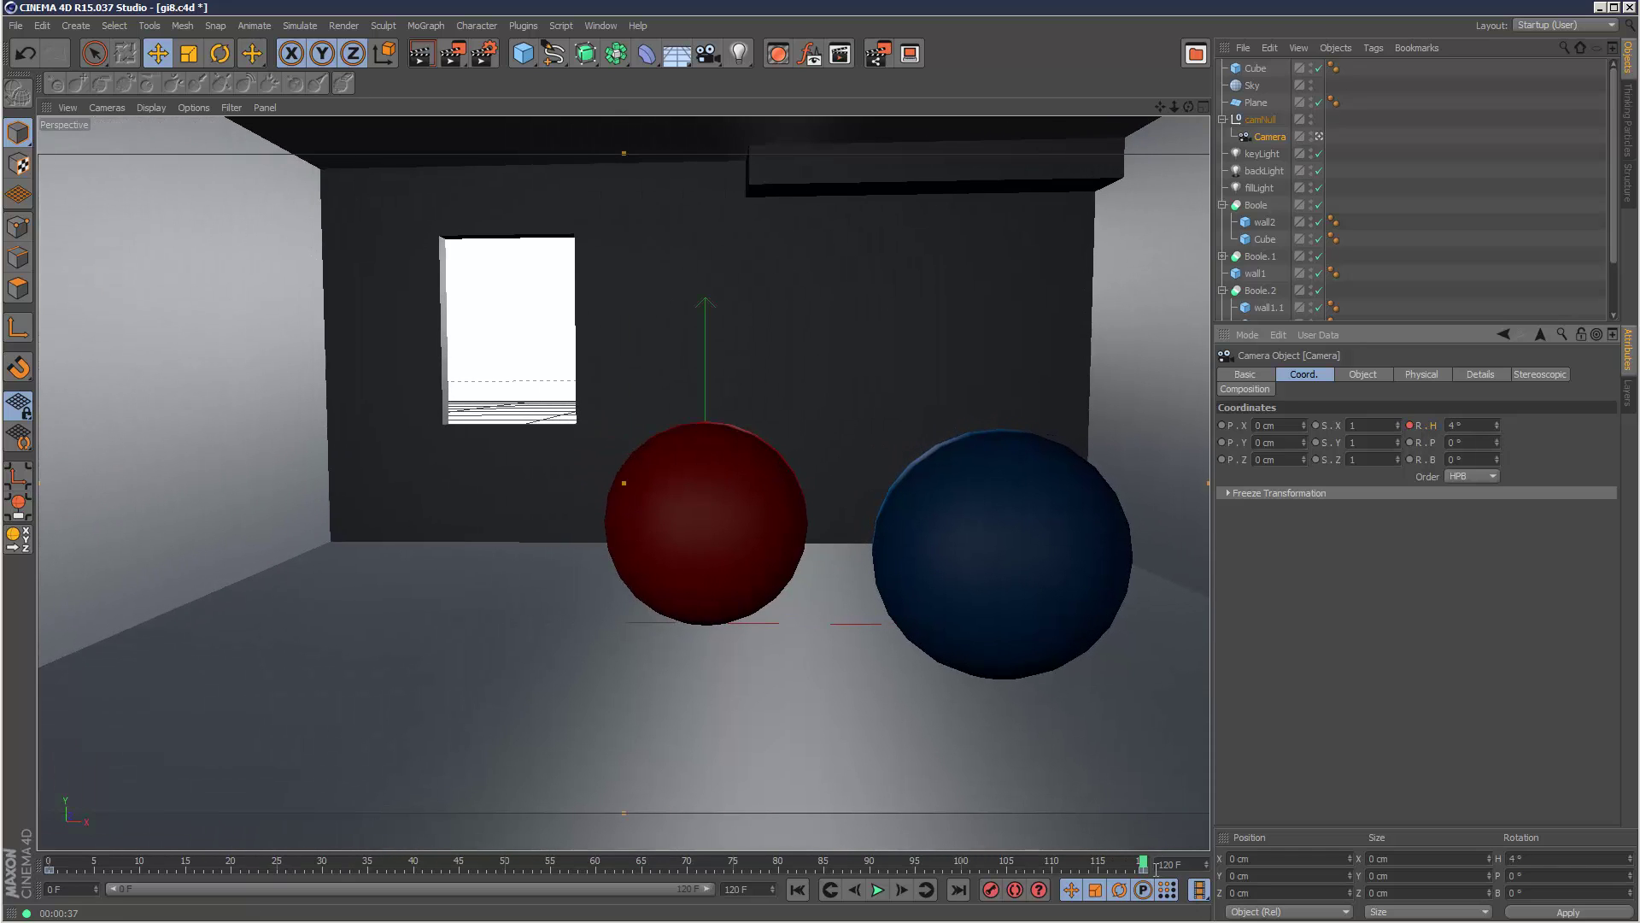
drag(1110, 861, 49, 860)
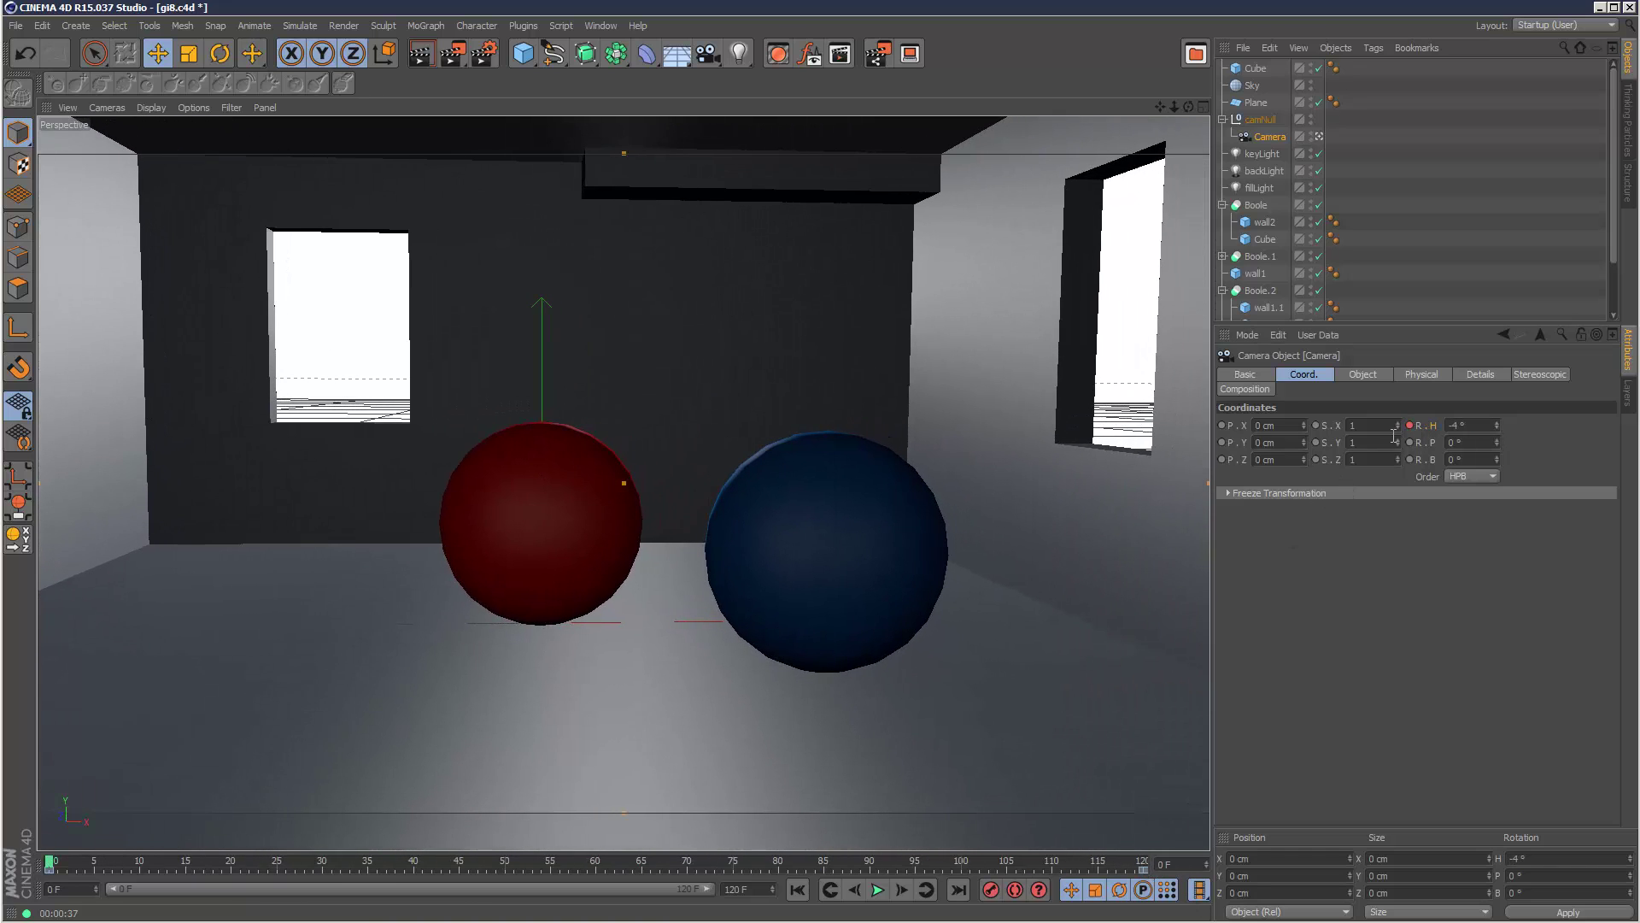
- Make both heading keys Linear in the F-Curve editor and play the animation
key(shift+F3)
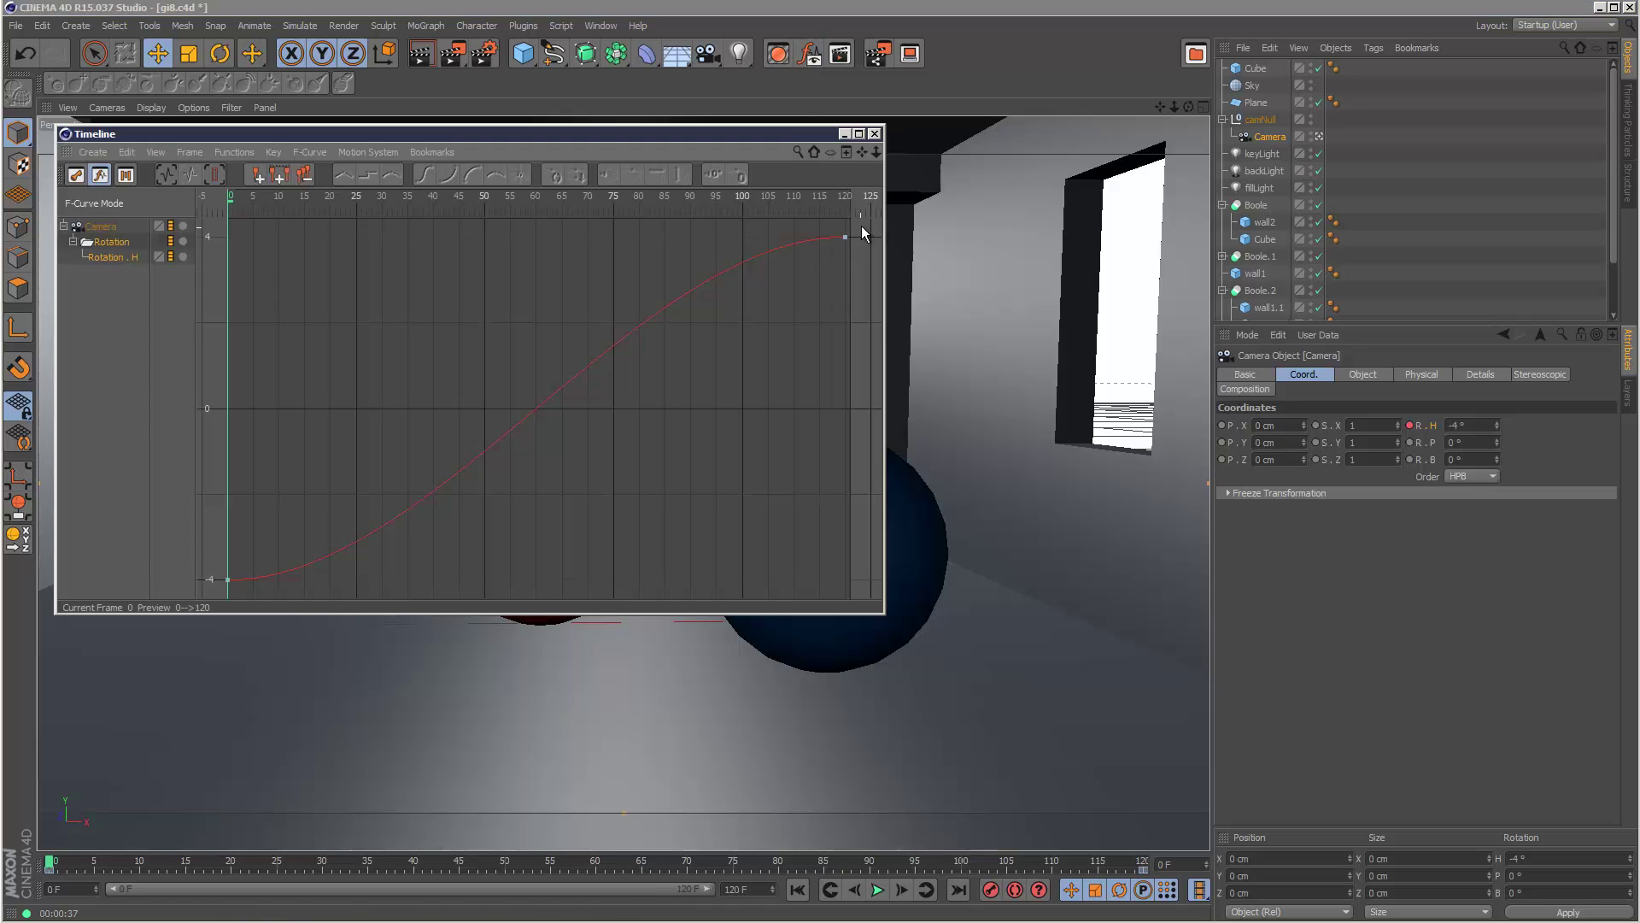
drag(218, 583, 858, 224)
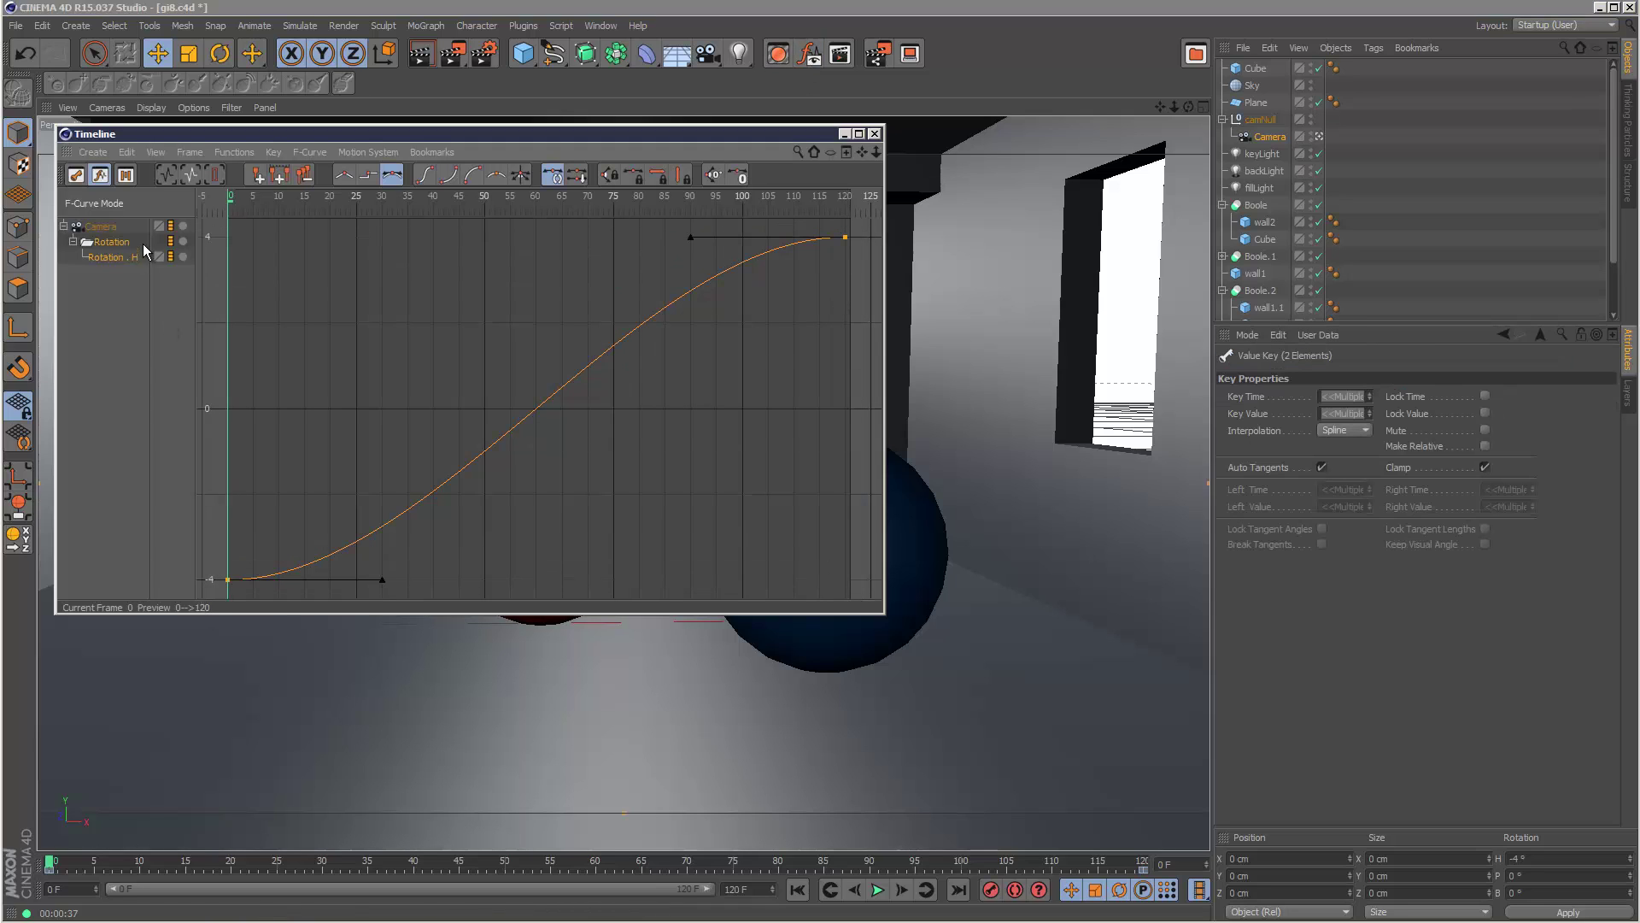
click(343, 174)
click(874, 135)
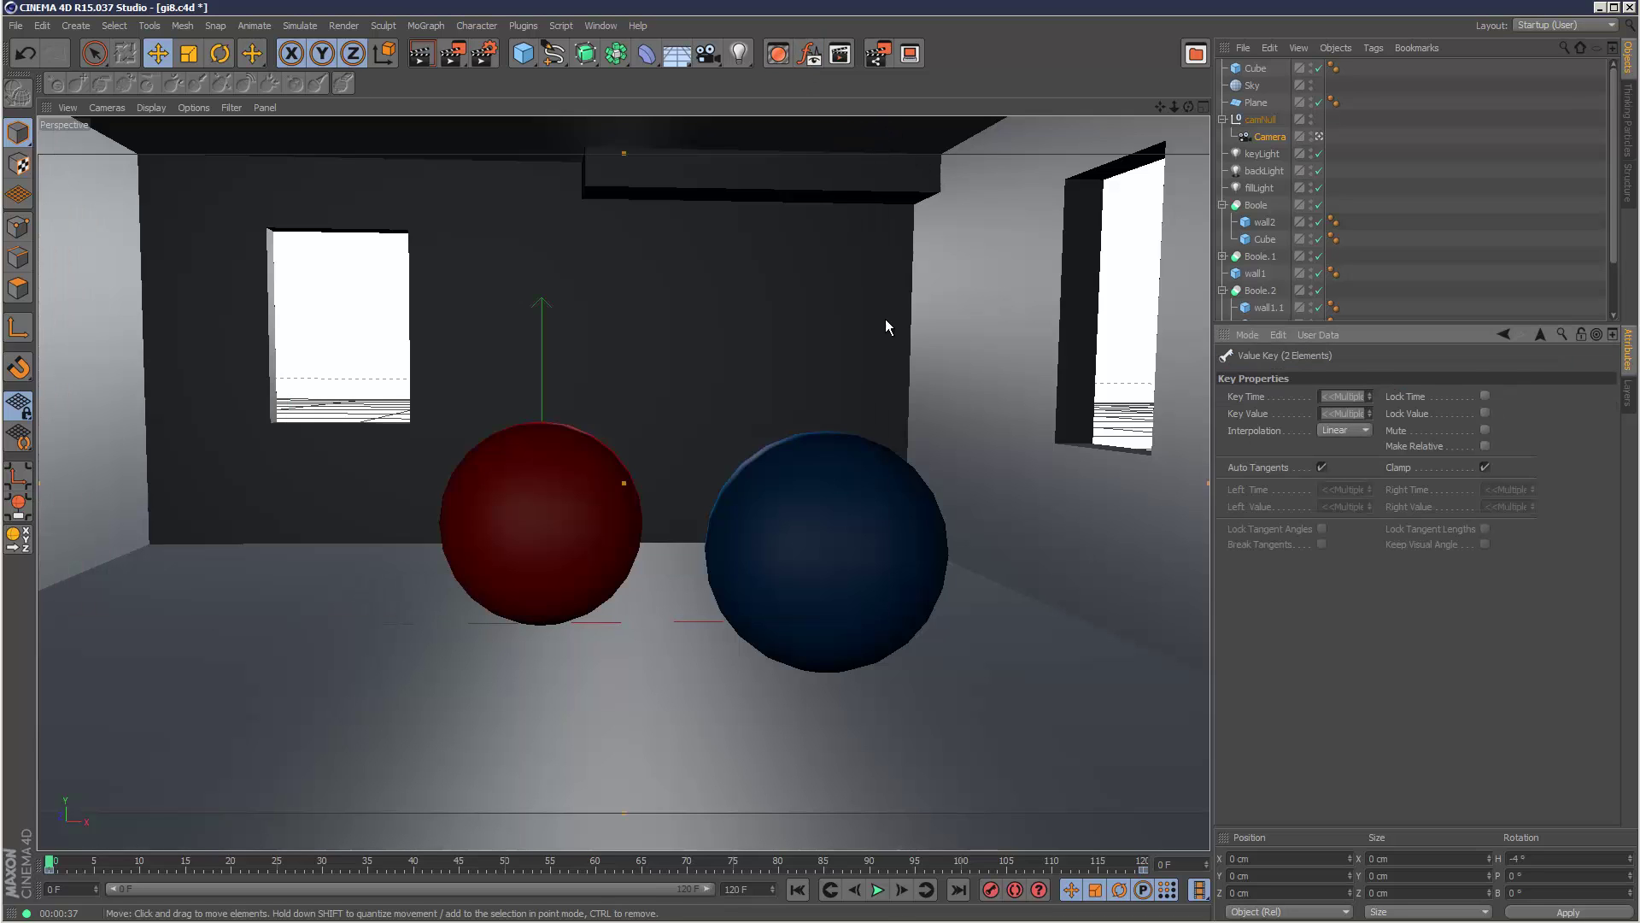
click(877, 889)
click(878, 889)
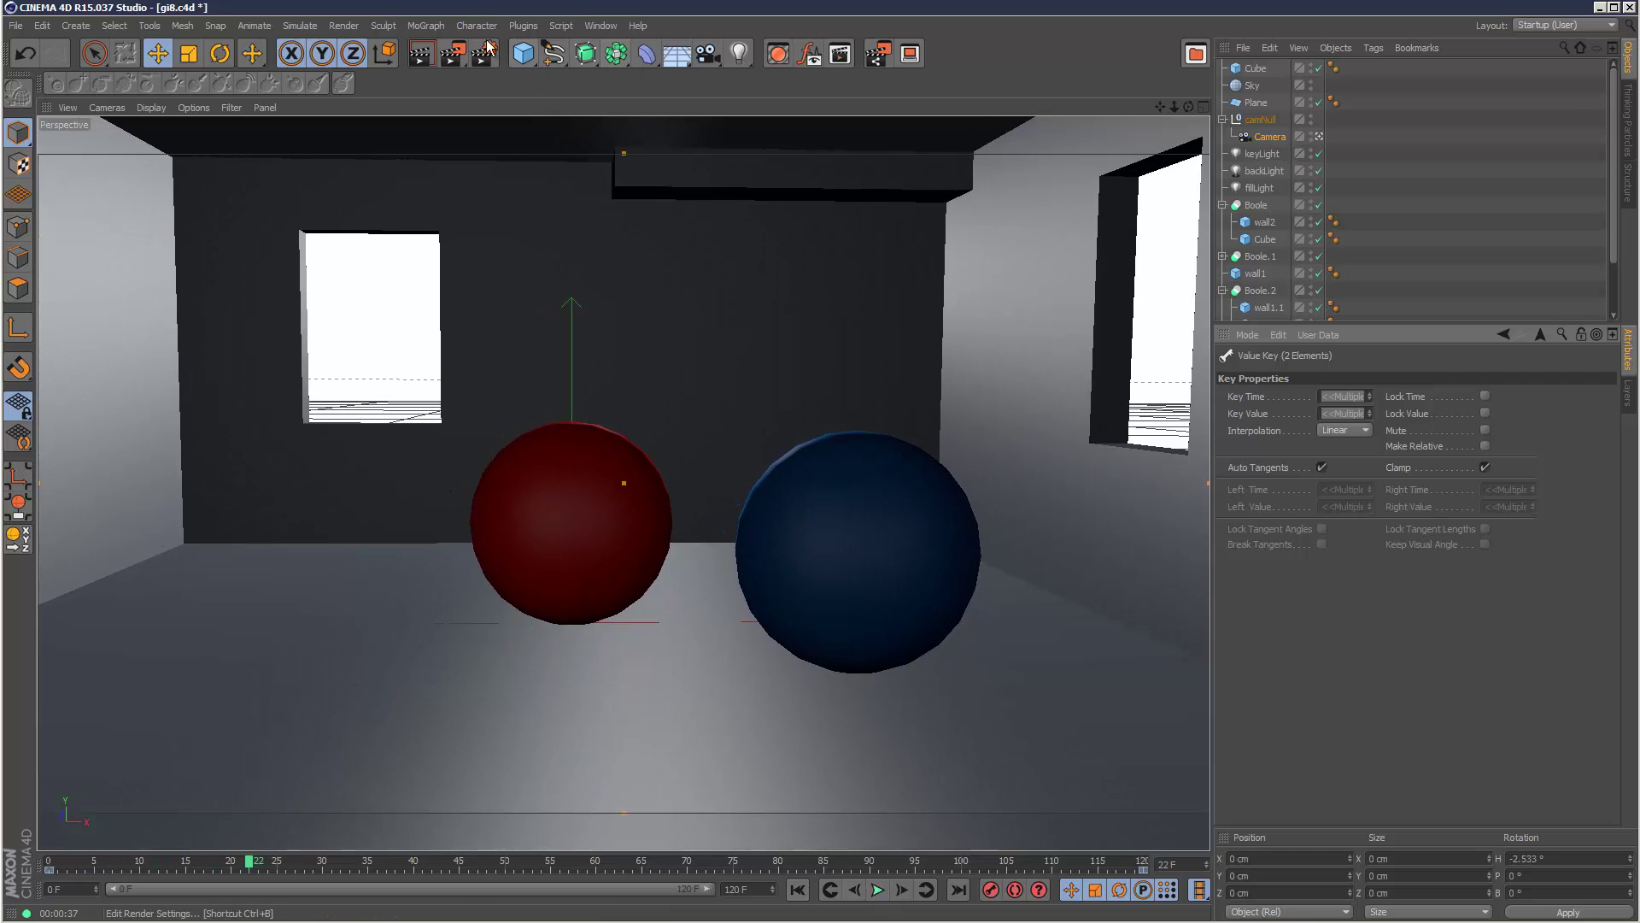
- Set Global Illumination samples to Low, leaving Physical sampling quality unchanged
click(484, 54)
click(359, 335)
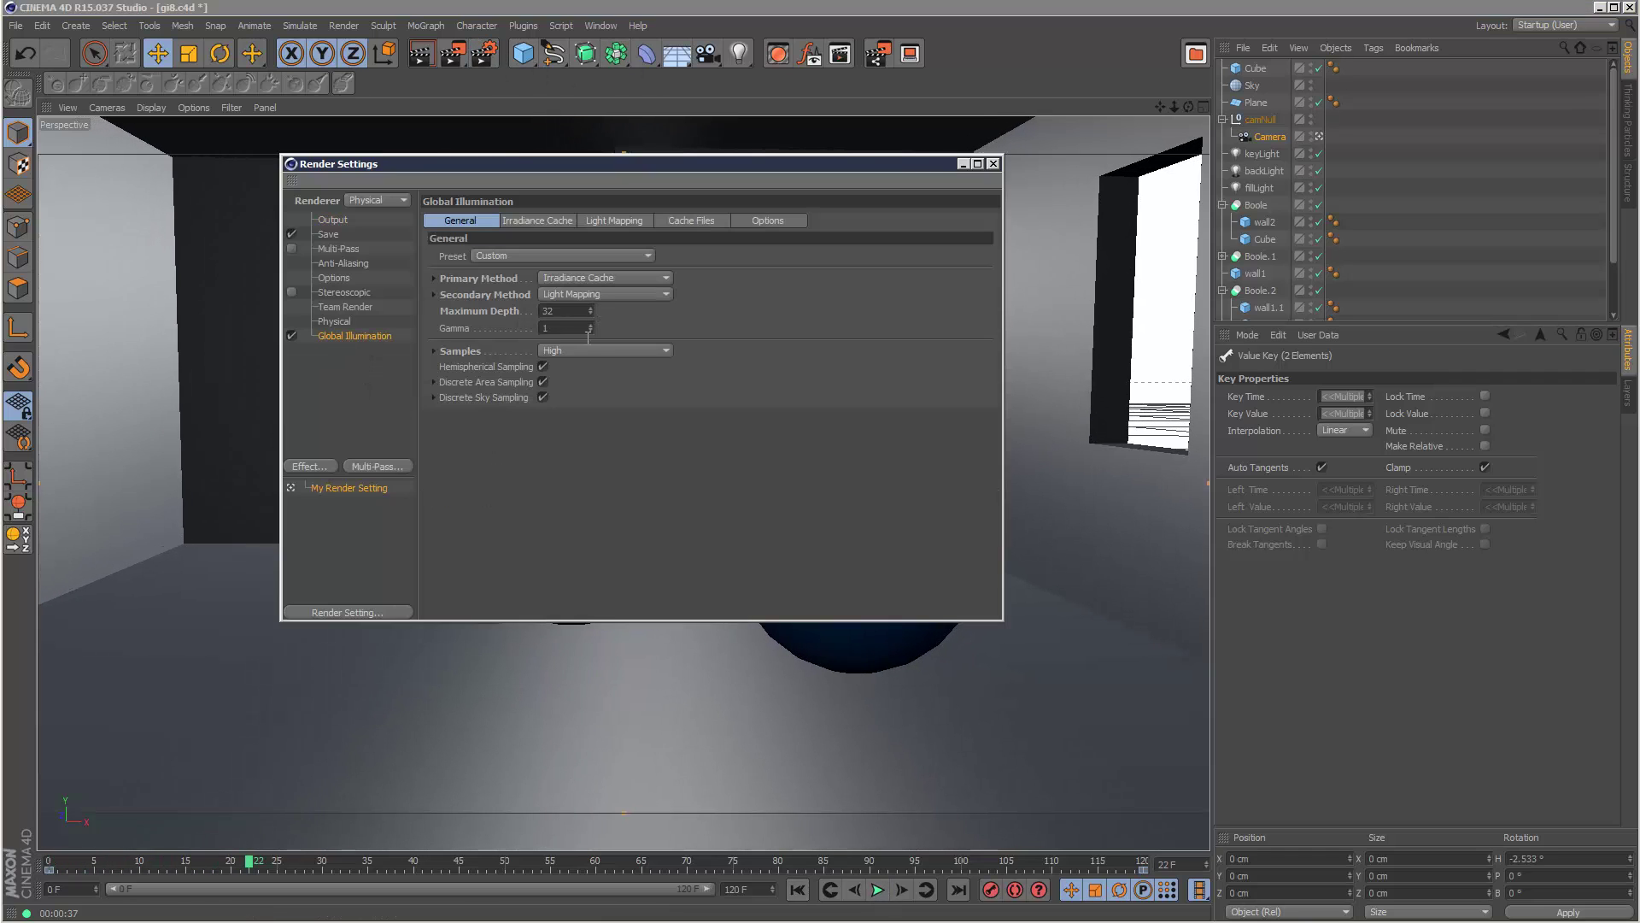
click(547, 351)
click(581, 398)
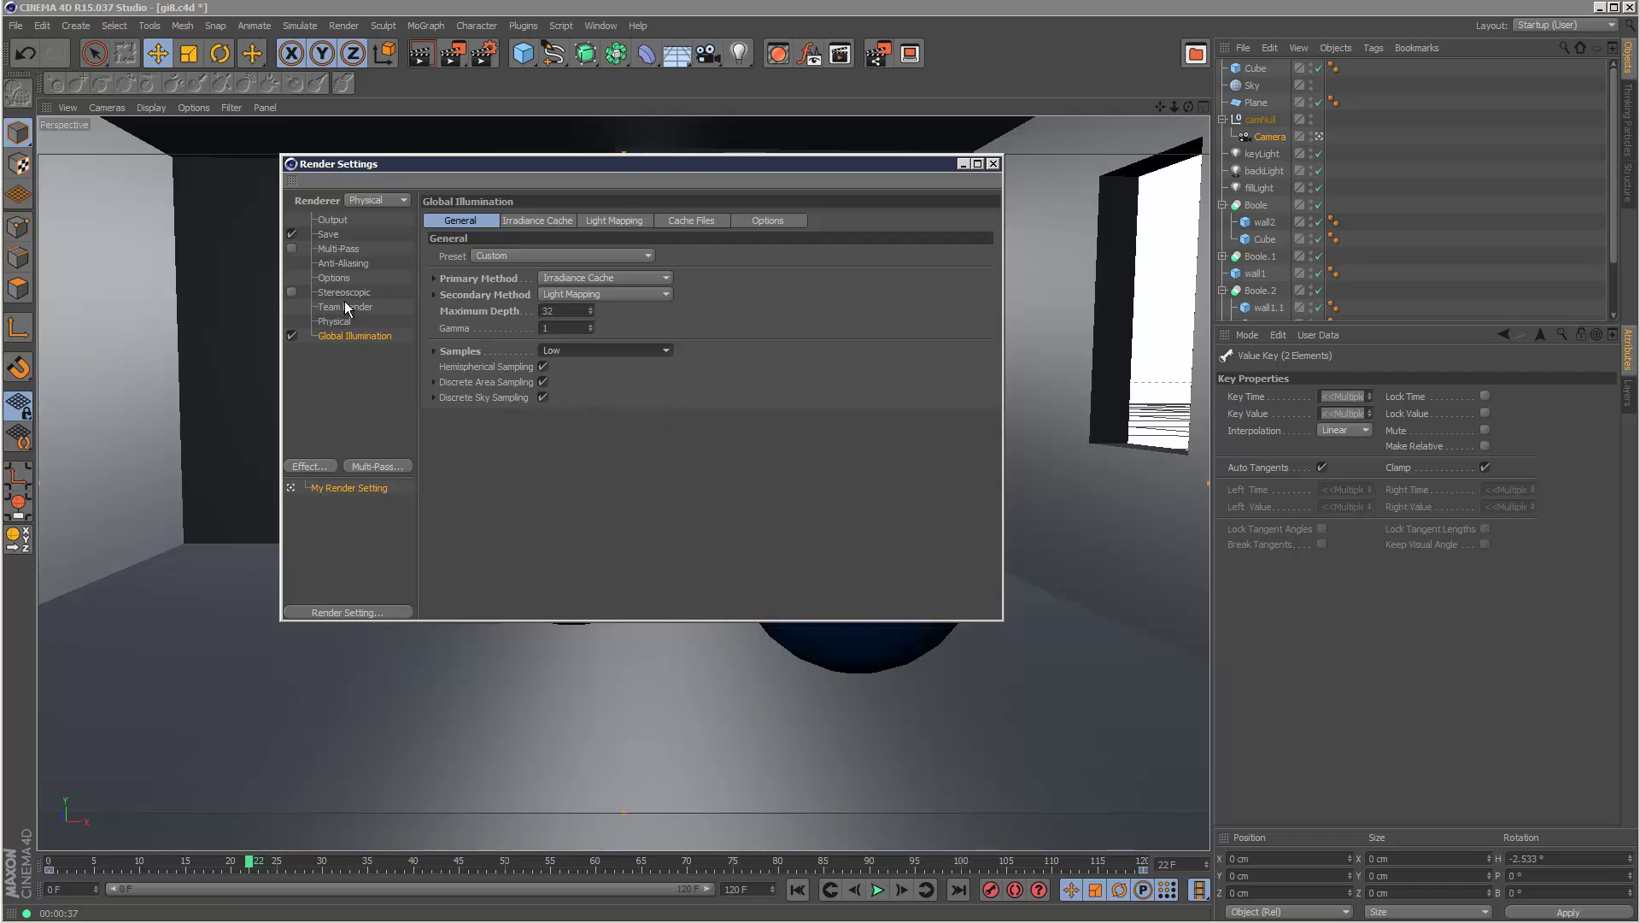
click(334, 321)
click(629, 367)
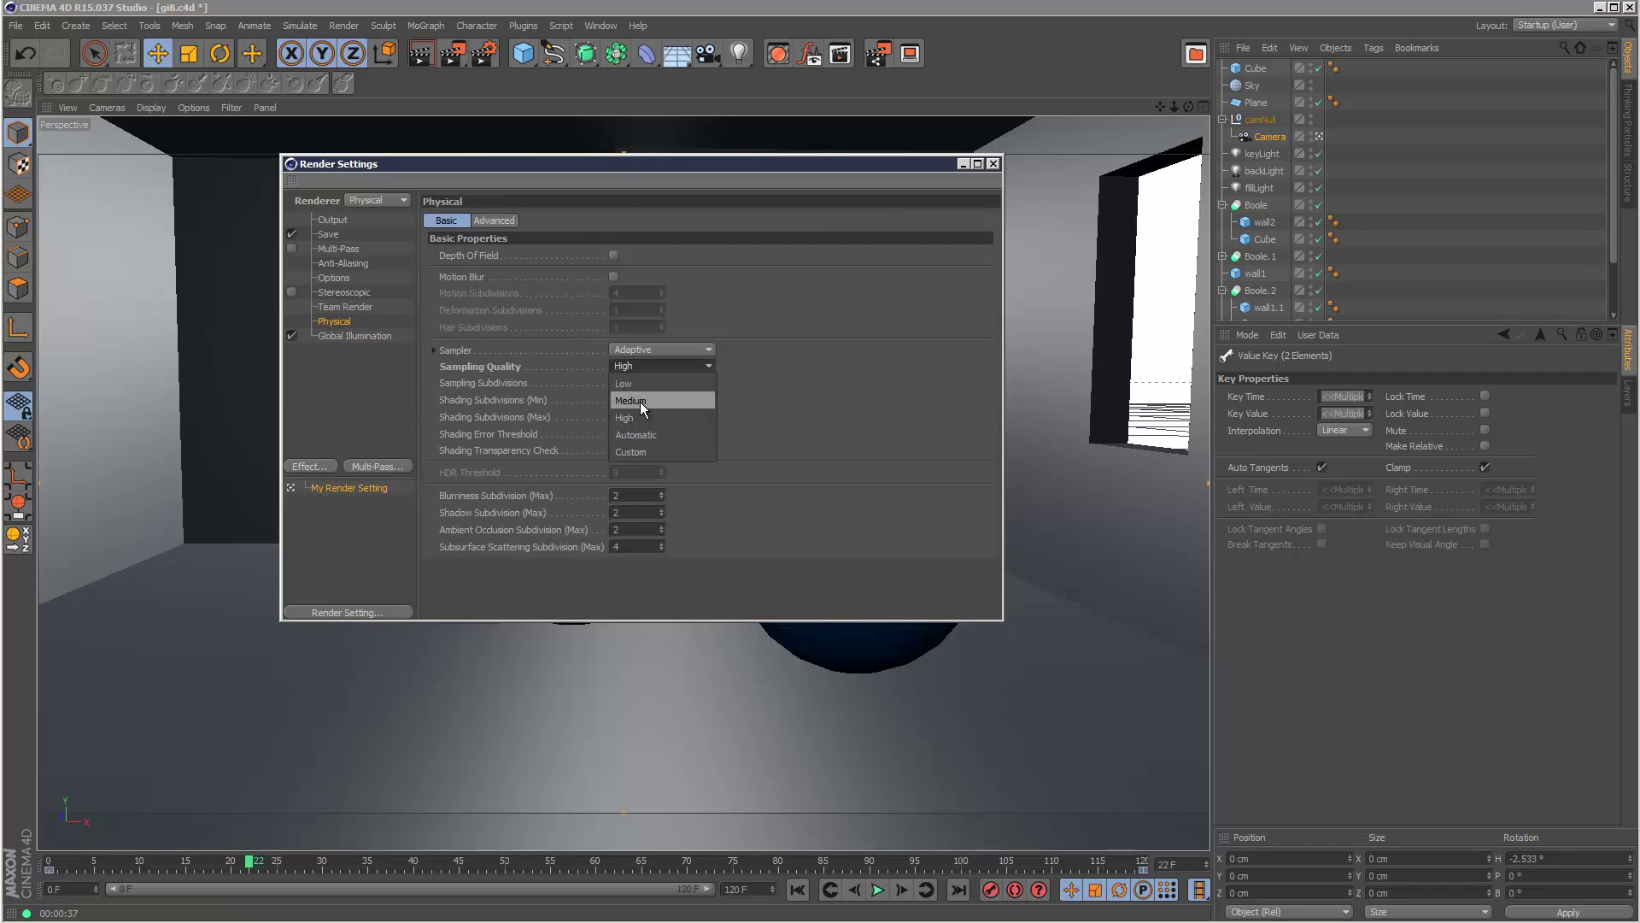
click(642, 398)
- Set the output width to 960, giving a 960 × 540 frame size
click(335, 233)
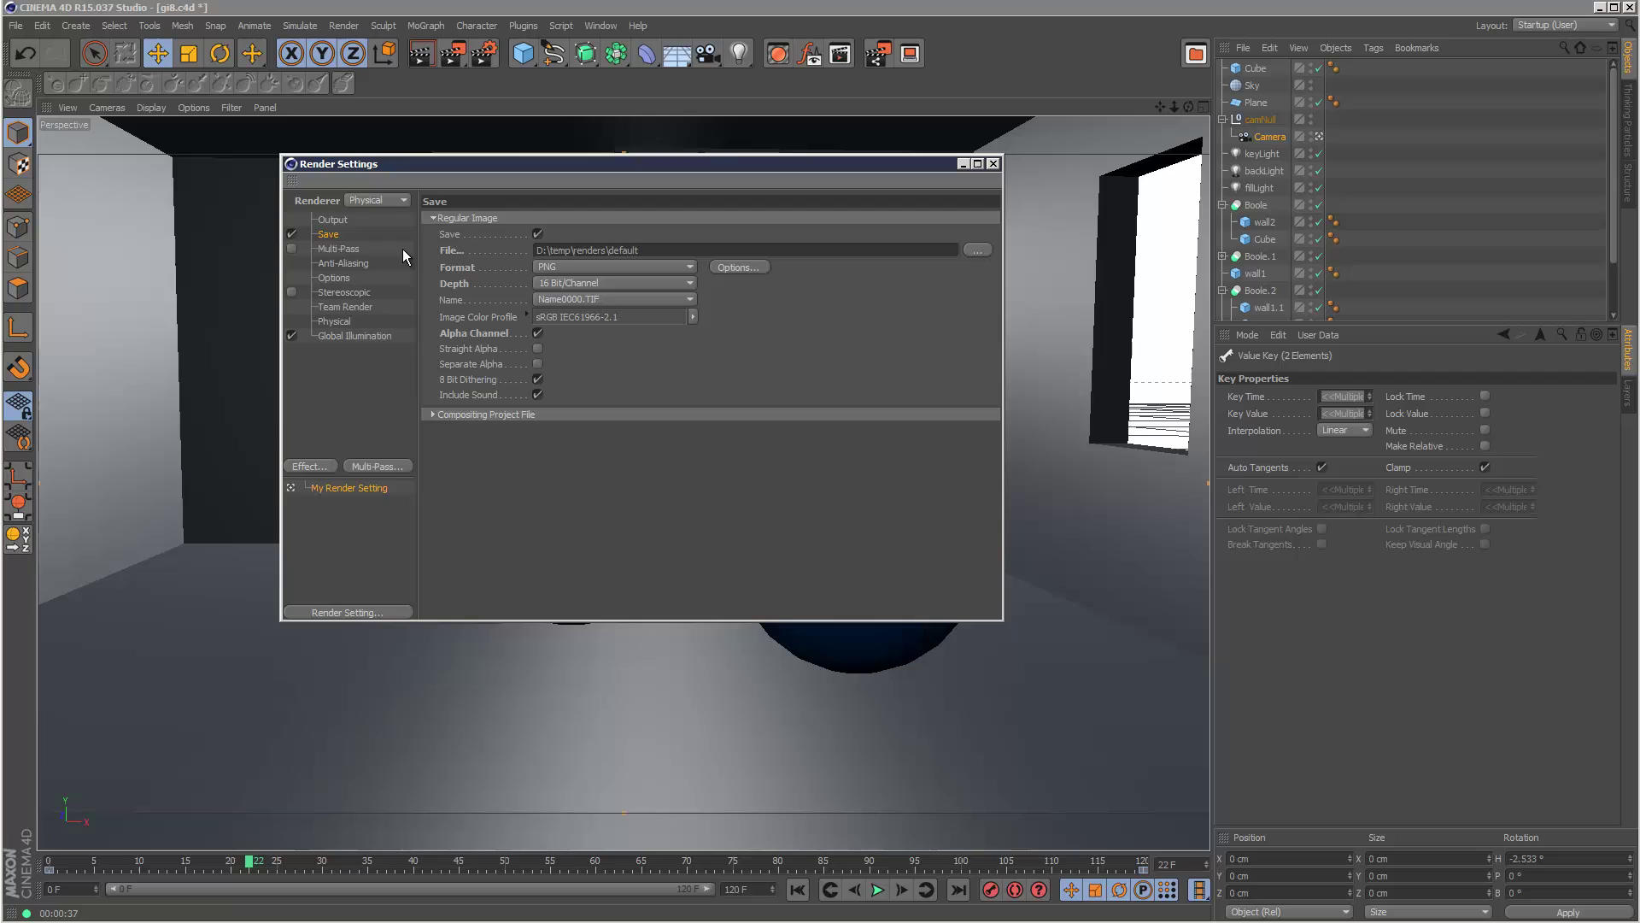
click(350, 221)
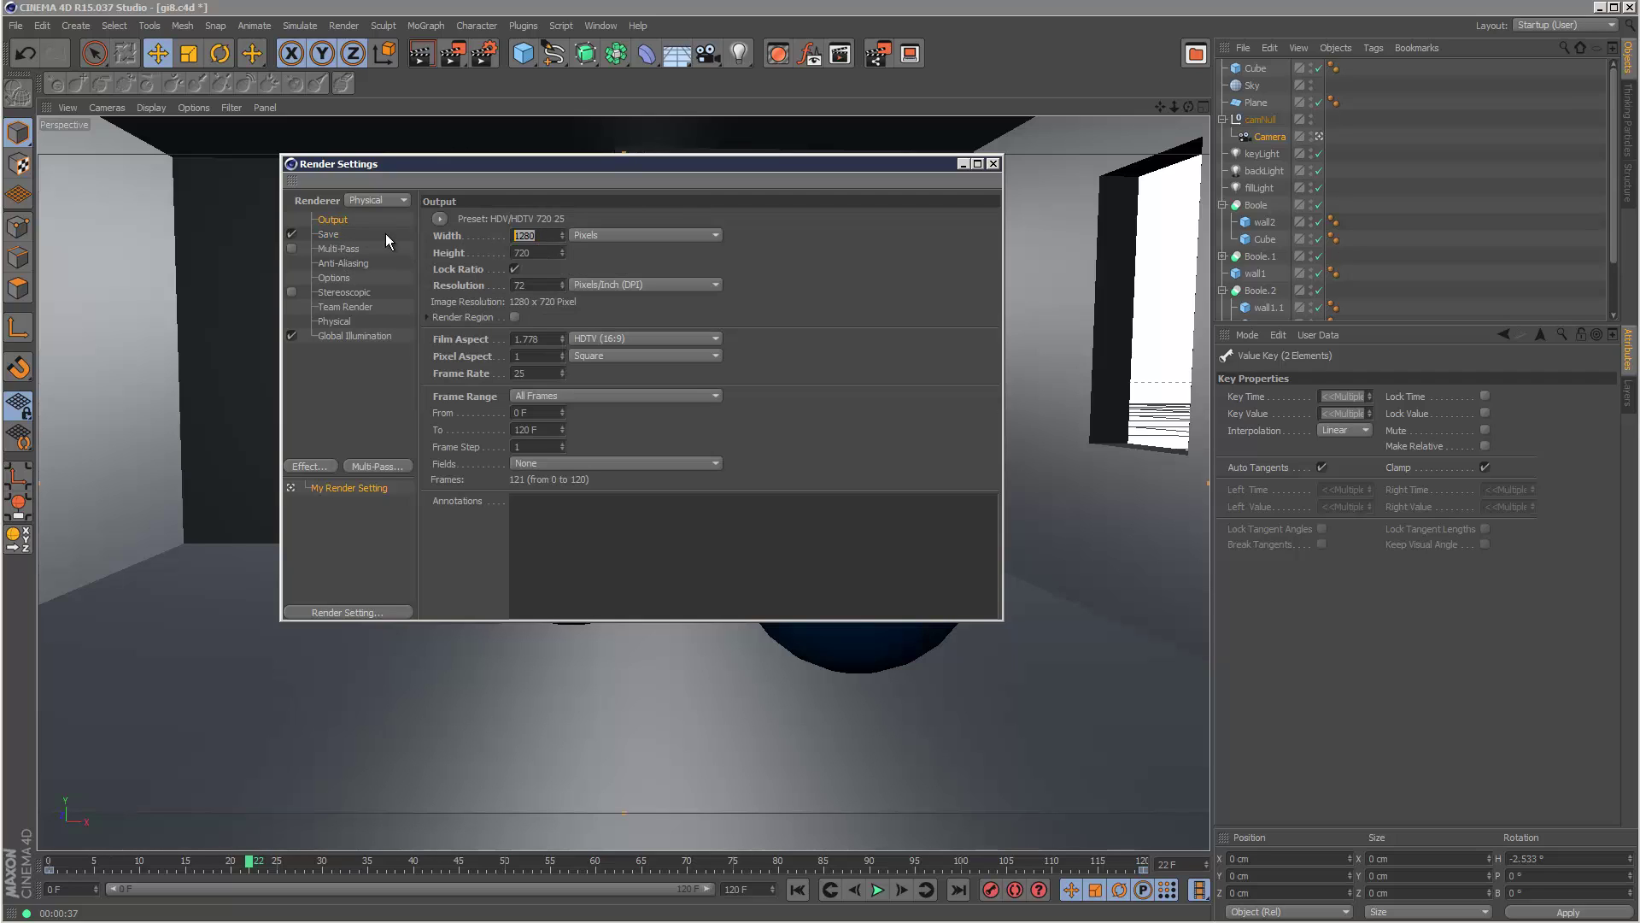
text(960)
- Close Render Settings and render the 121-frame camera animation to the Picture Viewer
click(993, 164)
click(464, 54)
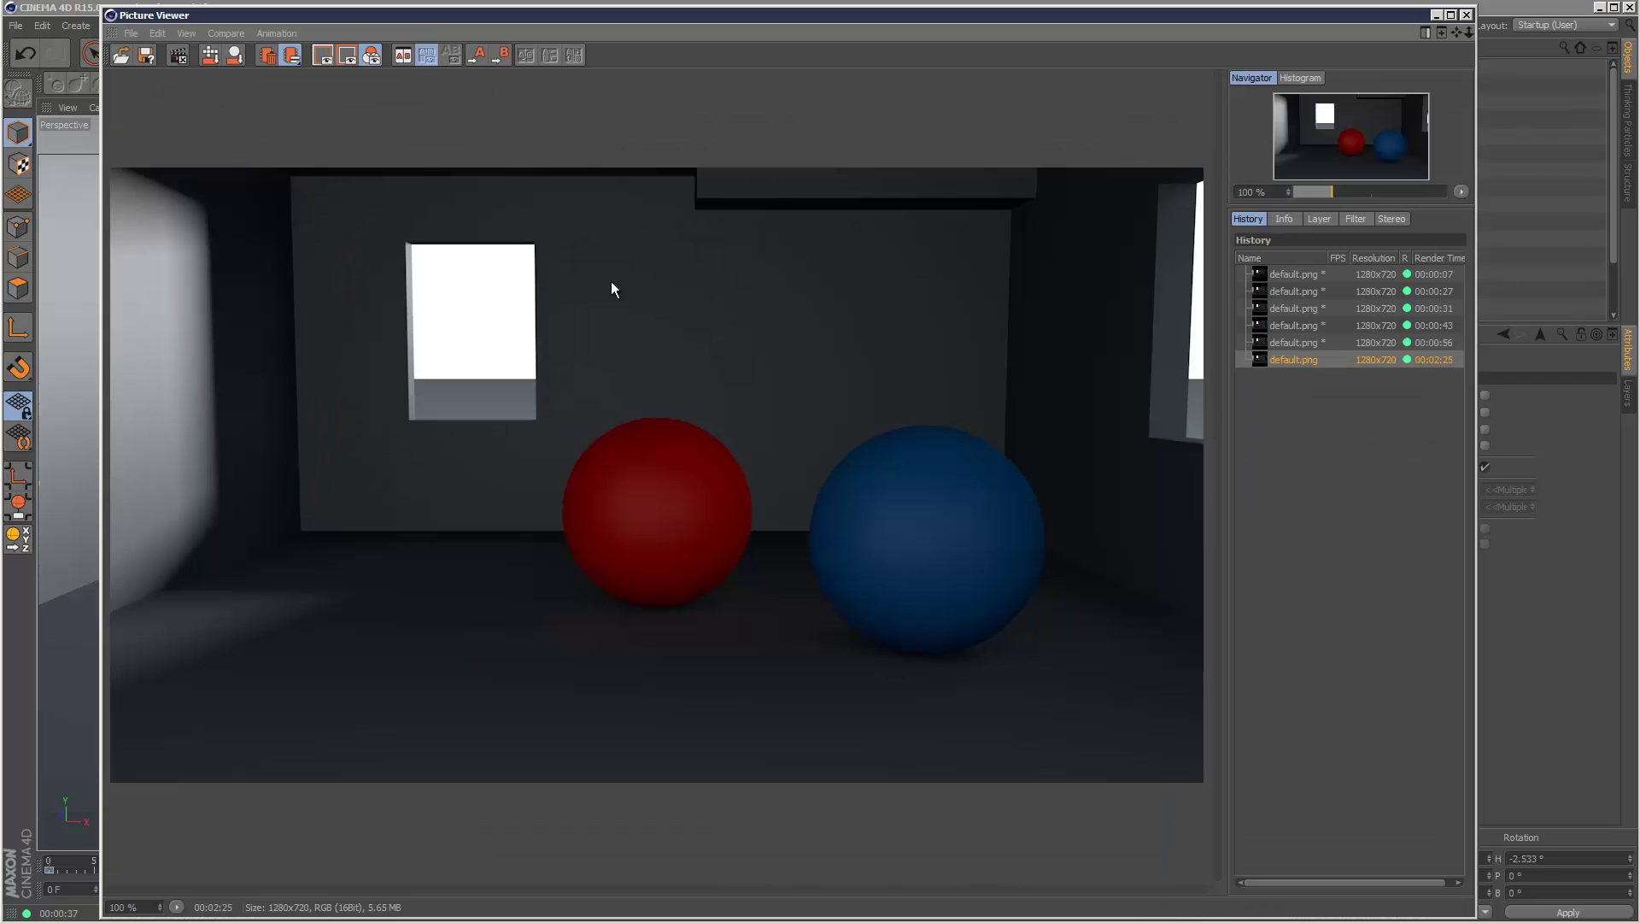